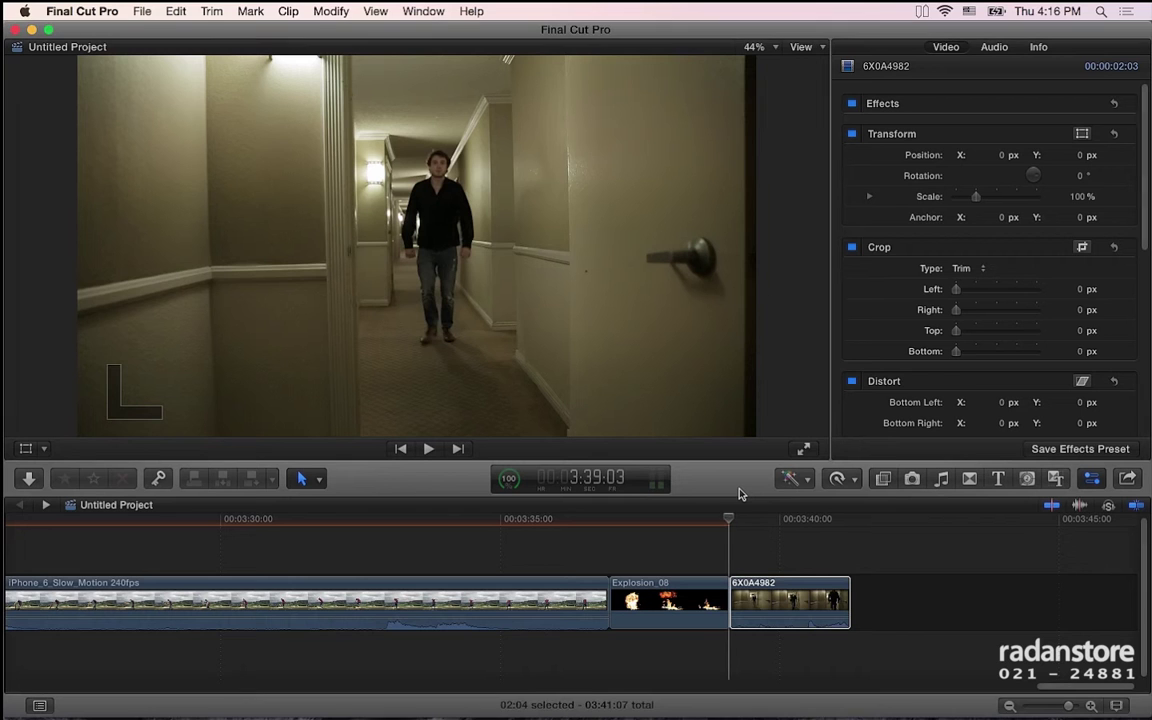
- Slow the 6X0A4982 hallway clip to 50% with Modify > Retime > Slow
click(745, 523)
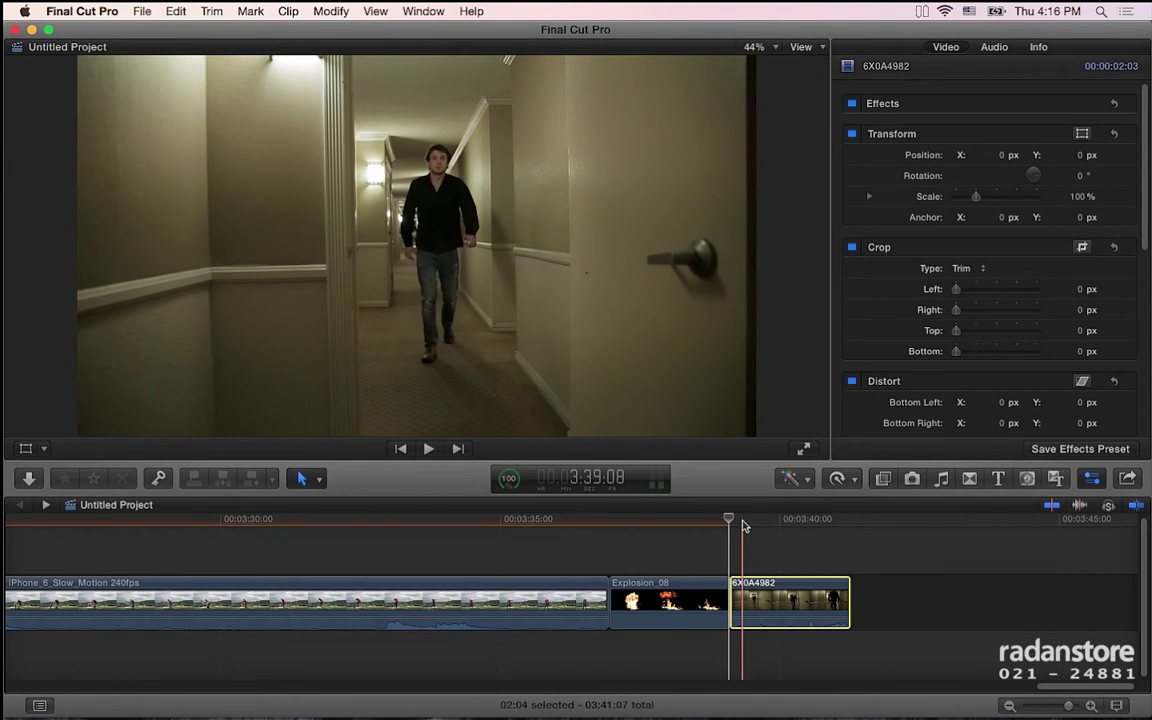
click(837, 479)
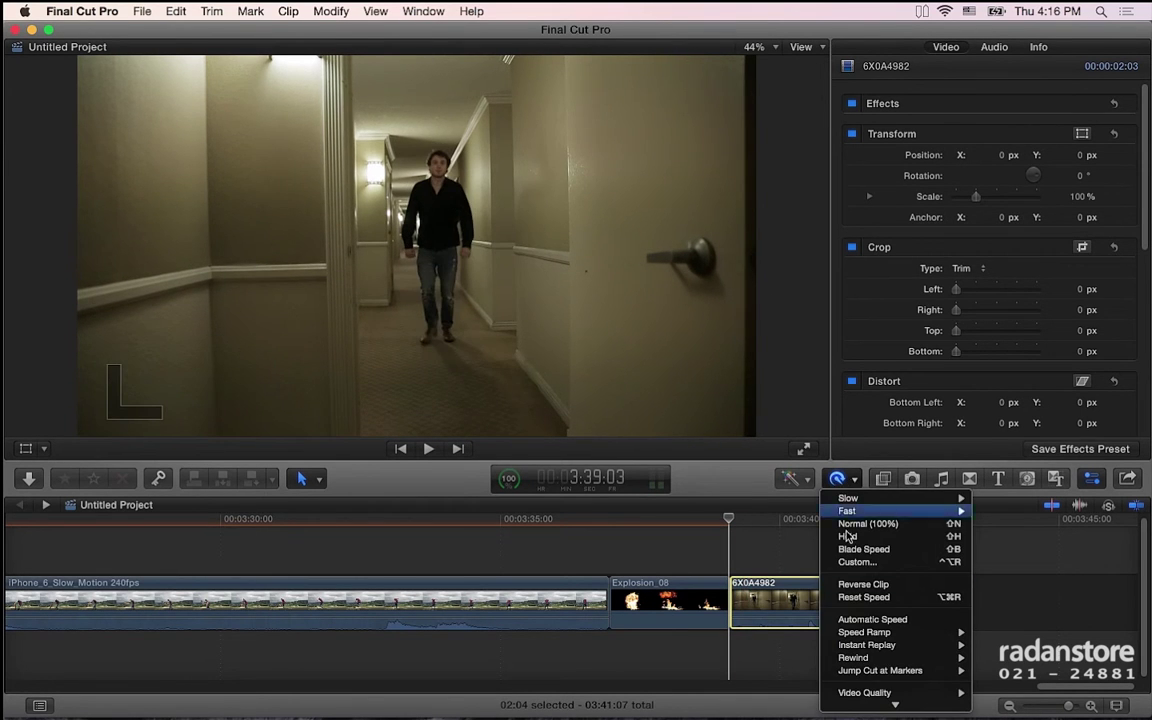
mouse_move(857, 674)
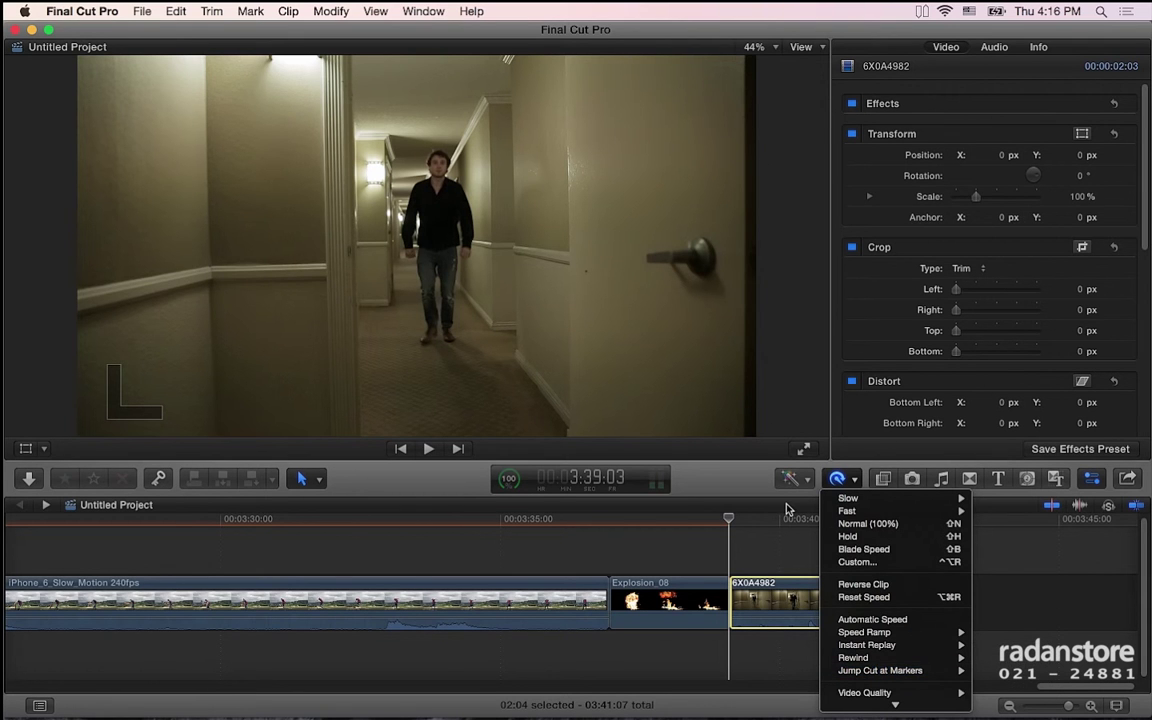
scroll(878, 610, down, 2)
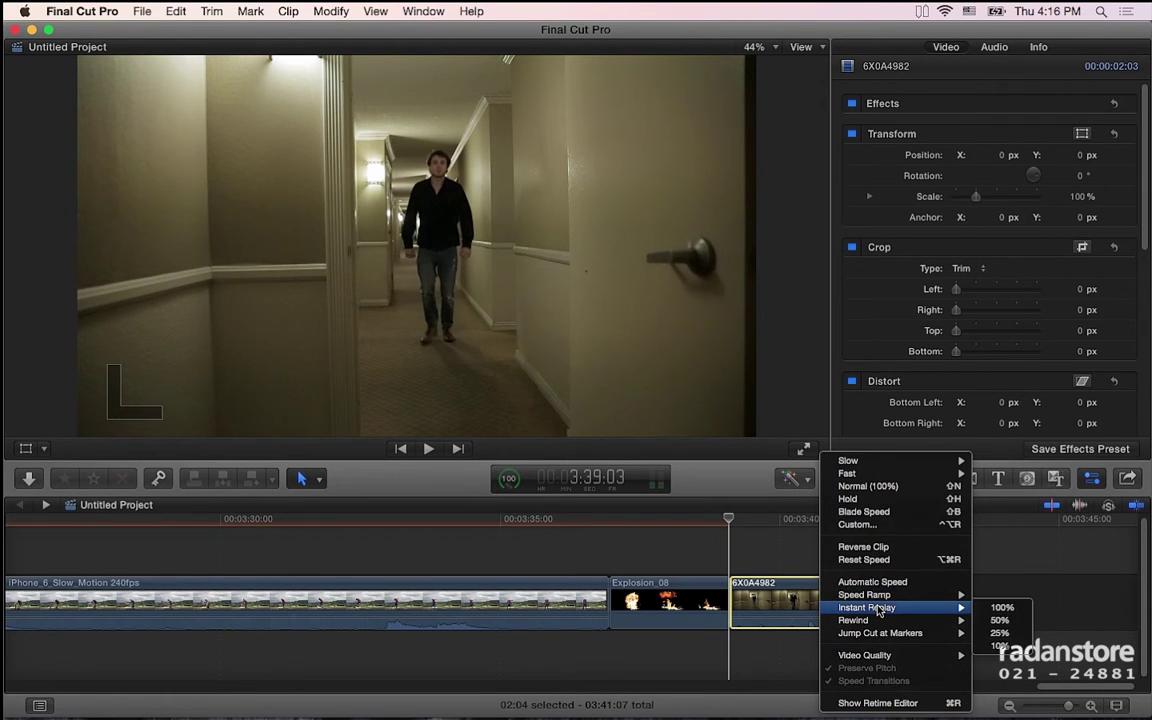
click(748, 525)
click(757, 523)
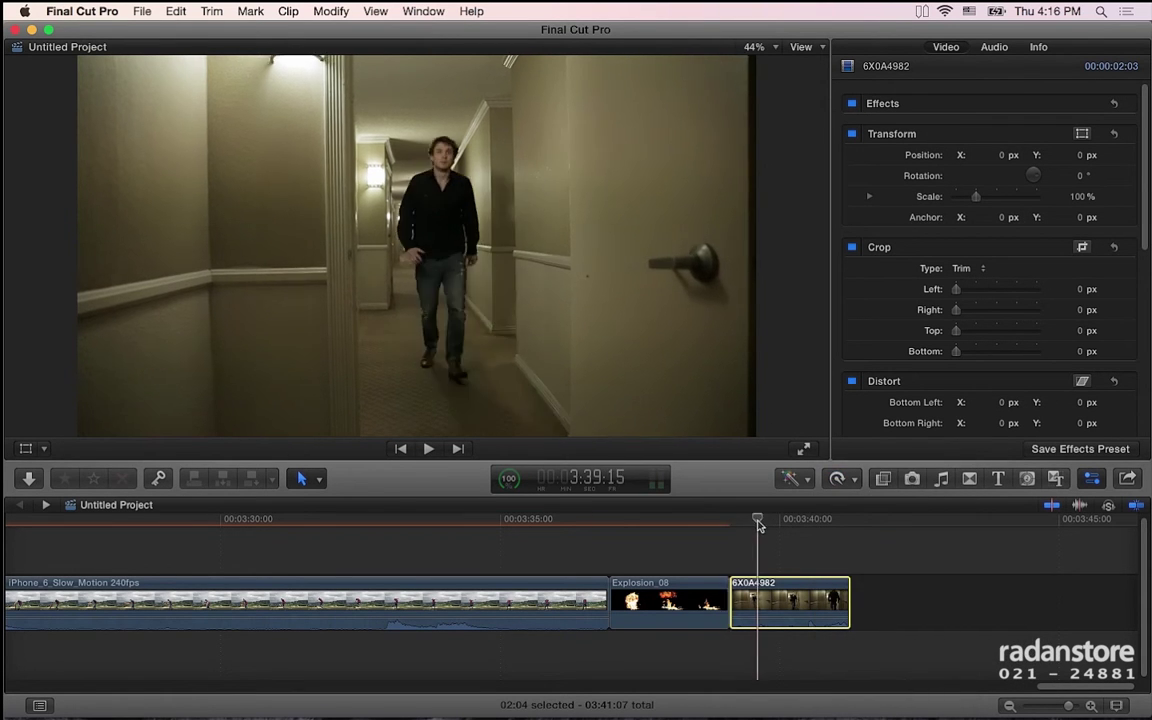
click(331, 11)
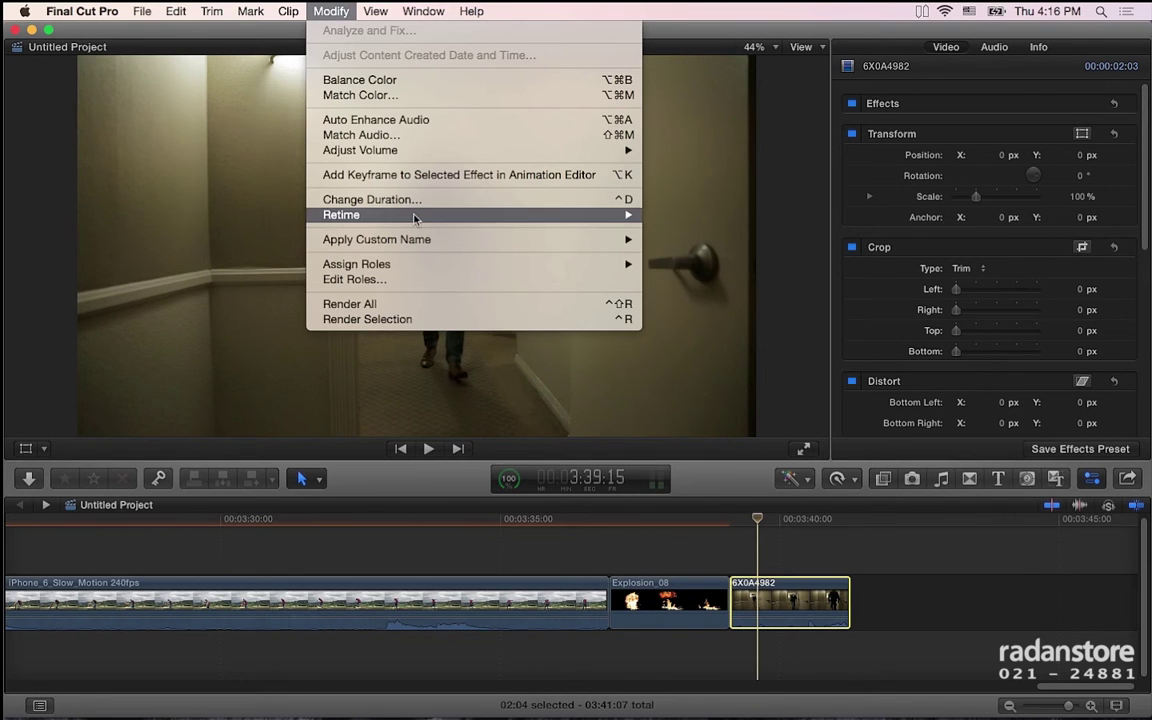
mouse_move(535, 214)
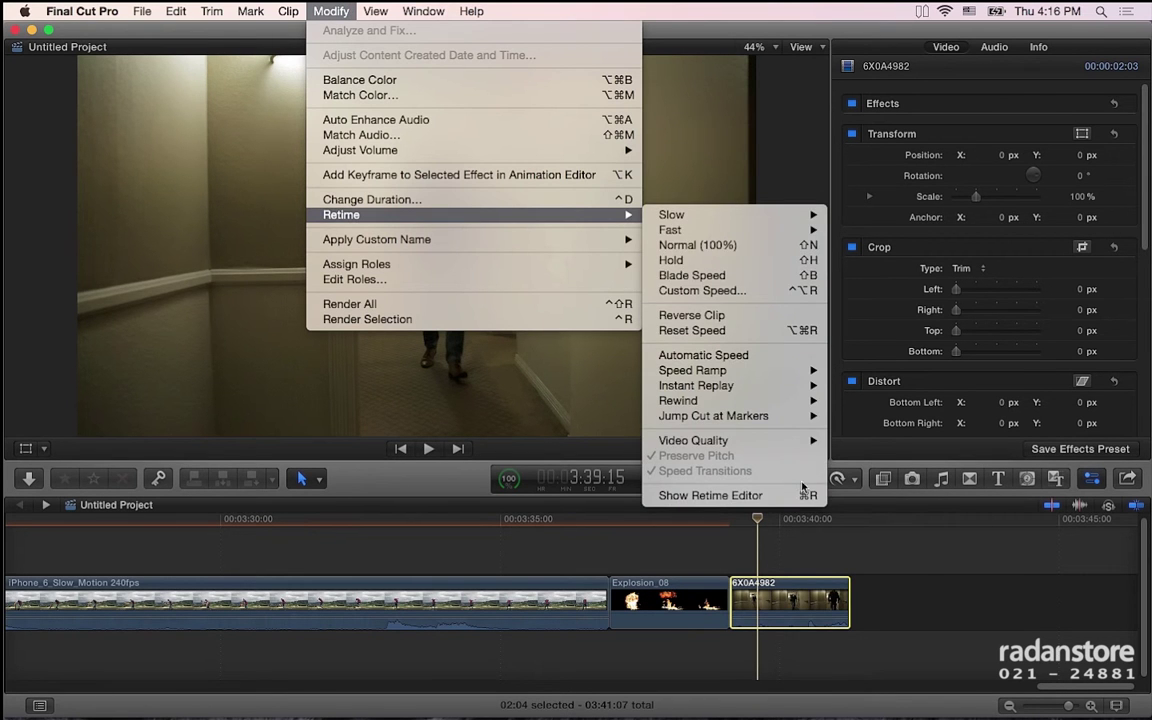
mouse_move(740, 218)
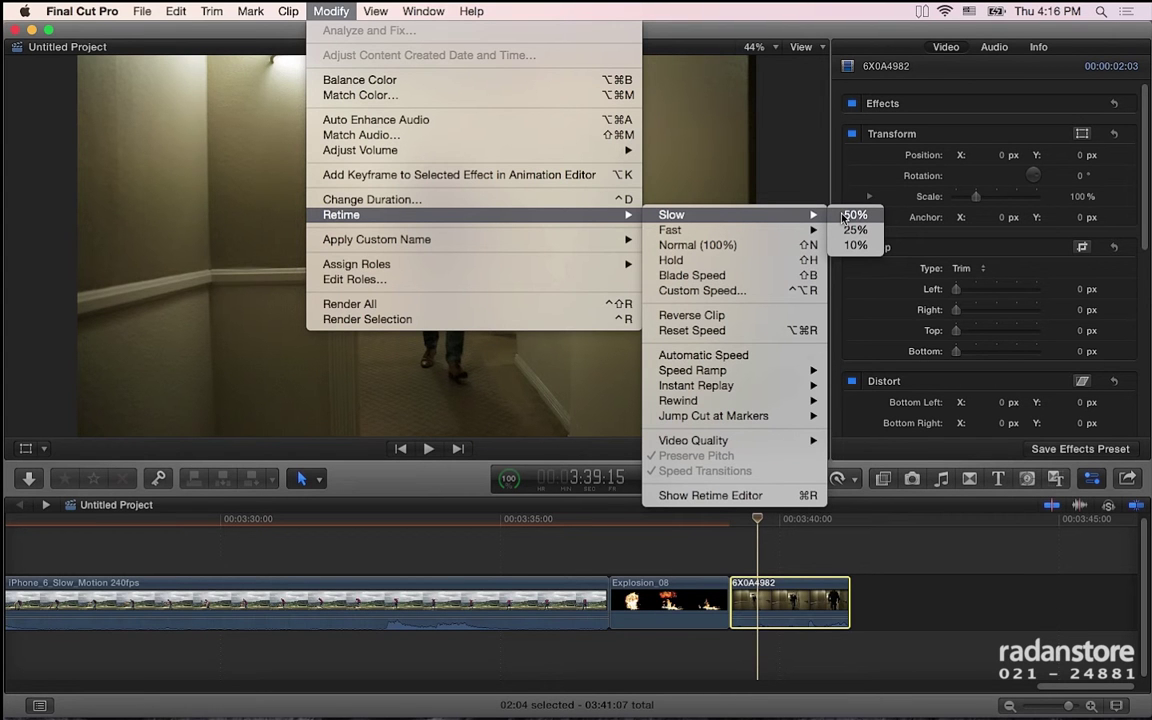
click(850, 215)
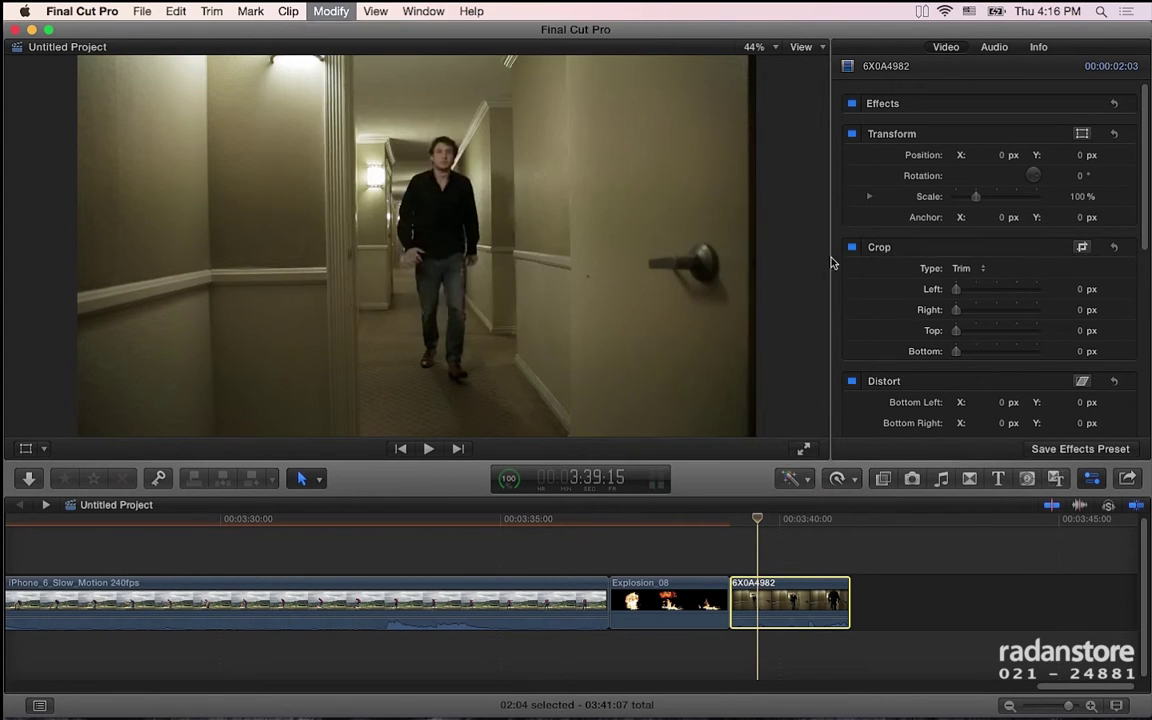
- Play the slowed clip, then set it to Fast 2x speed
key(space)
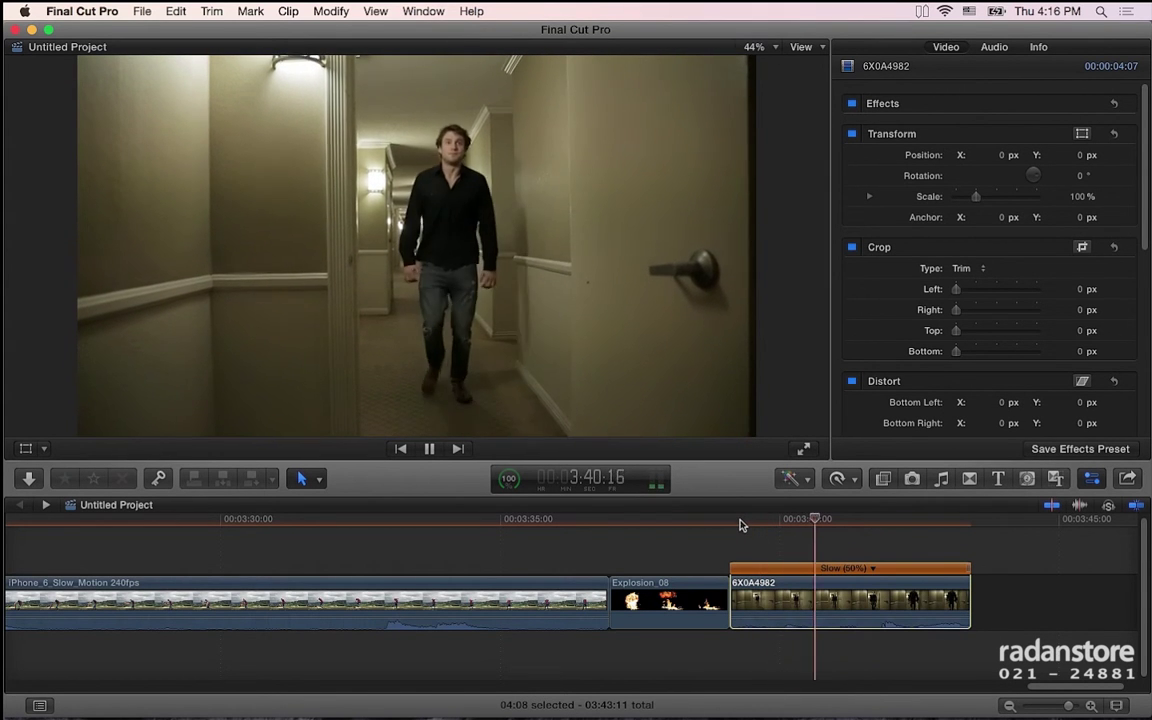
key(space)
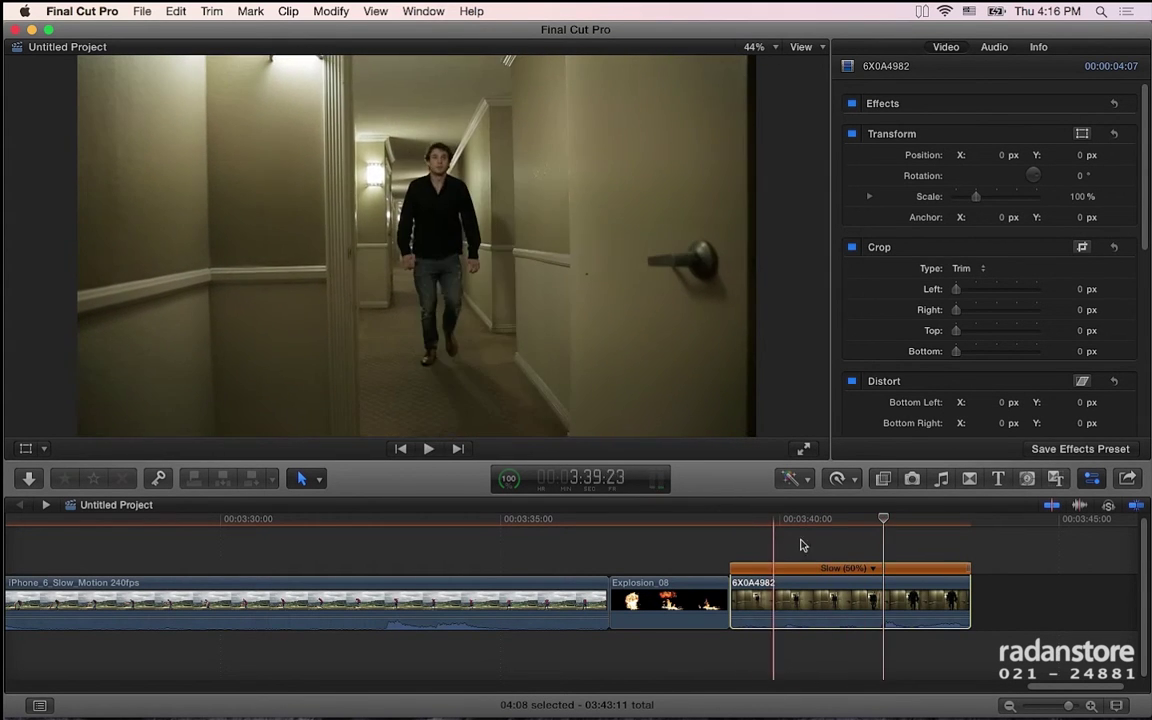
click(838, 479)
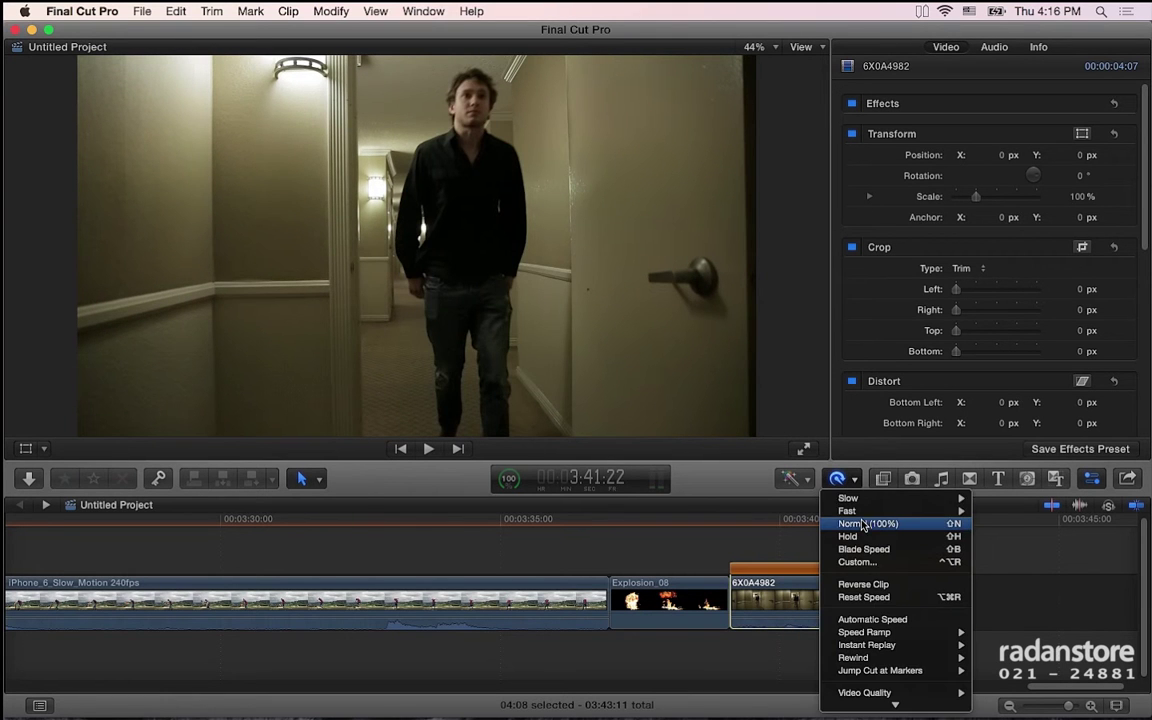
mouse_move(940, 511)
click(994, 511)
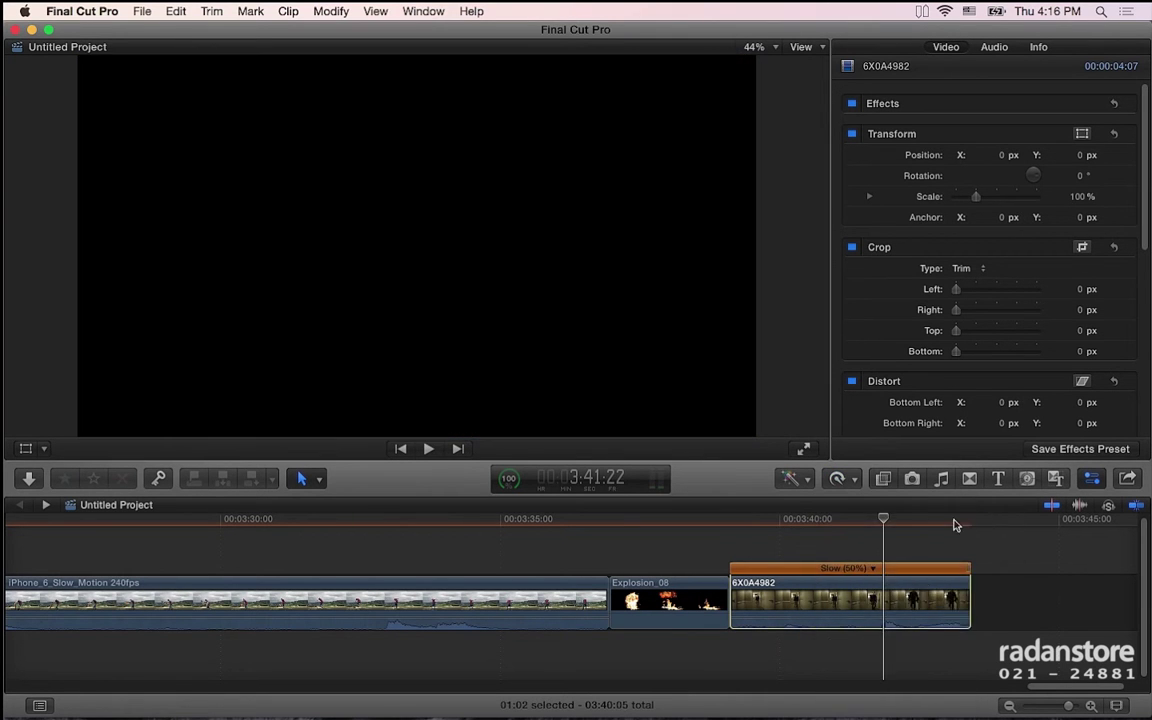
- Play the 2x clip, then reset it to Normal (100%) speed
key(space)
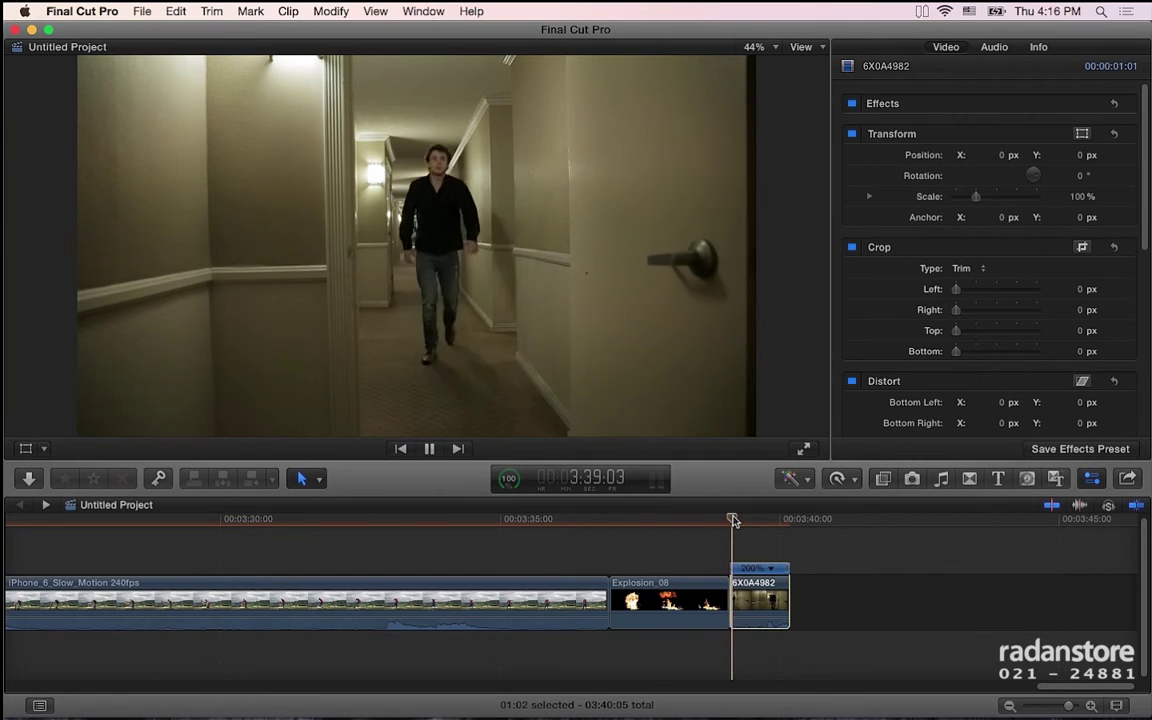
click(838, 479)
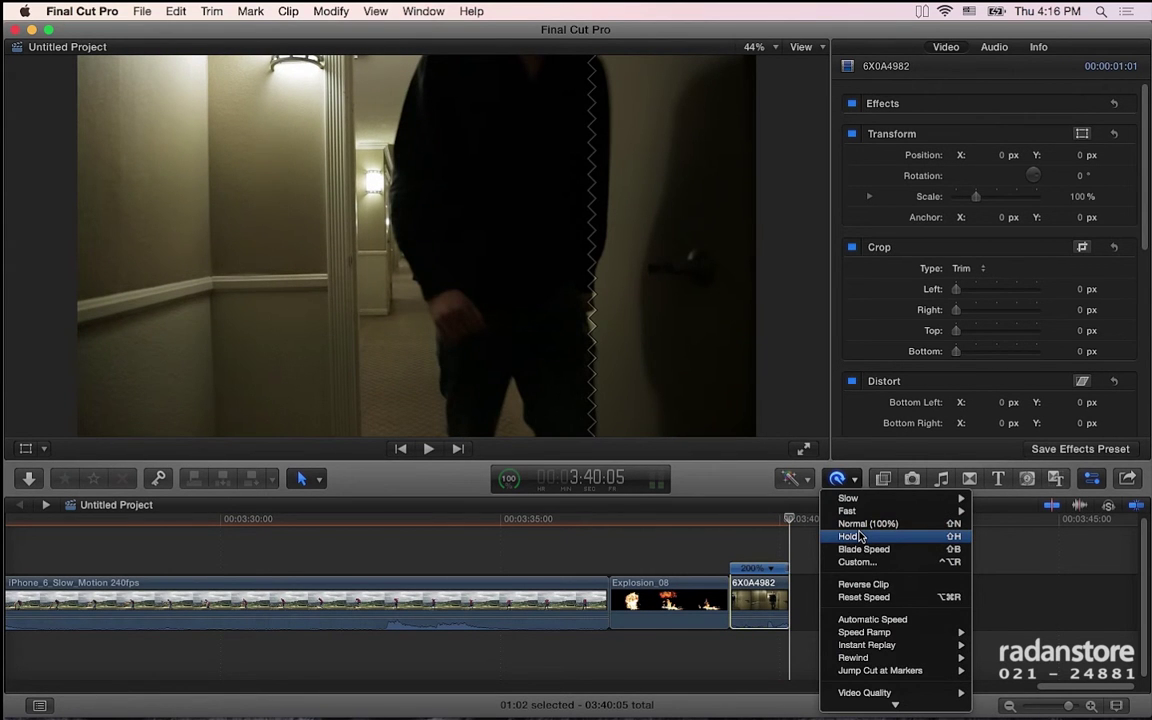
click(912, 602)
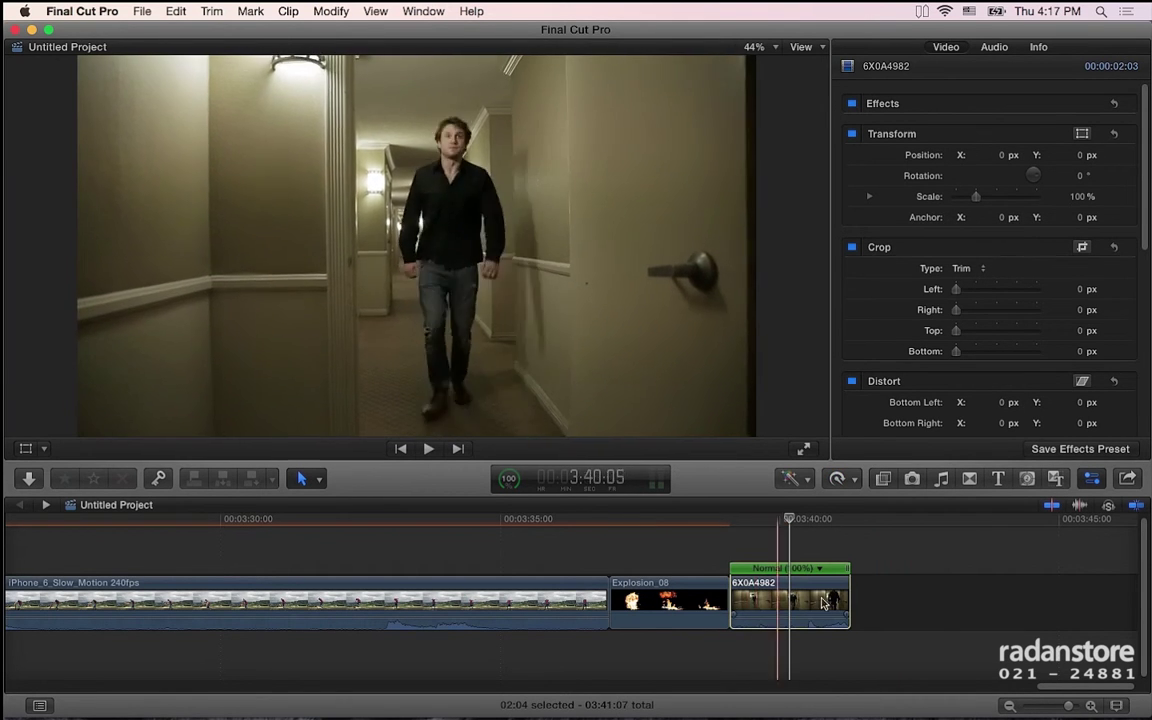
click(838, 478)
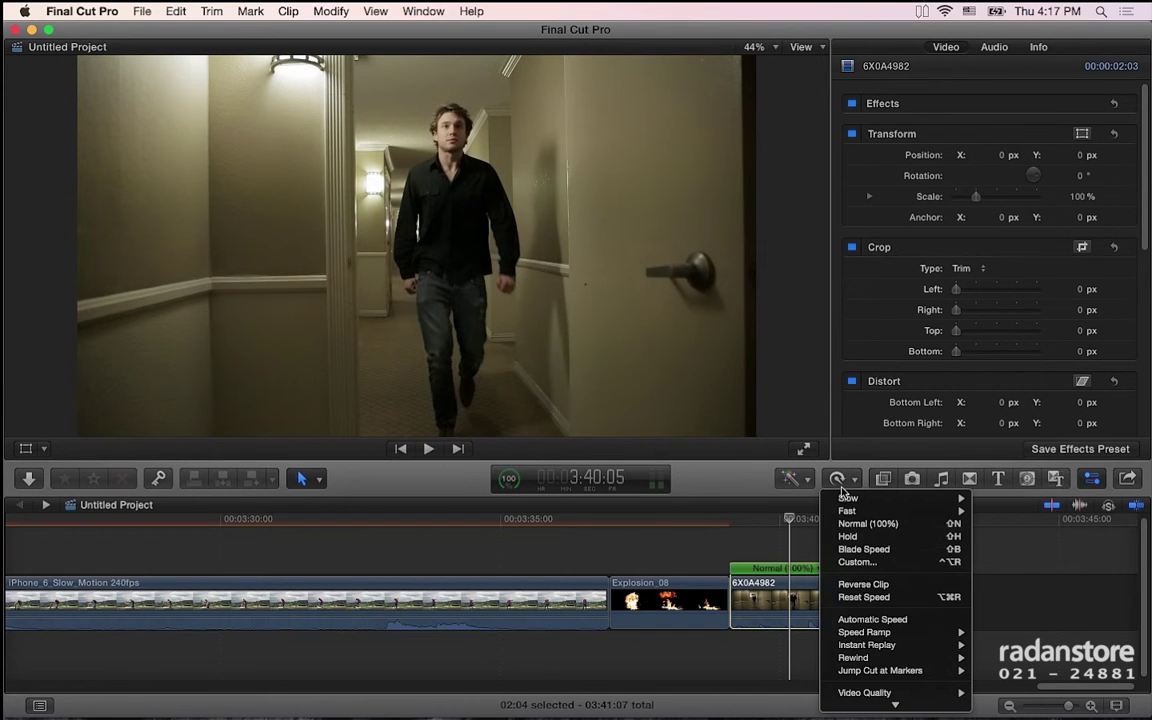
- Reverse the 6X0A4982 clip, play it back, and pick Custom from its speed pop-up
click(866, 586)
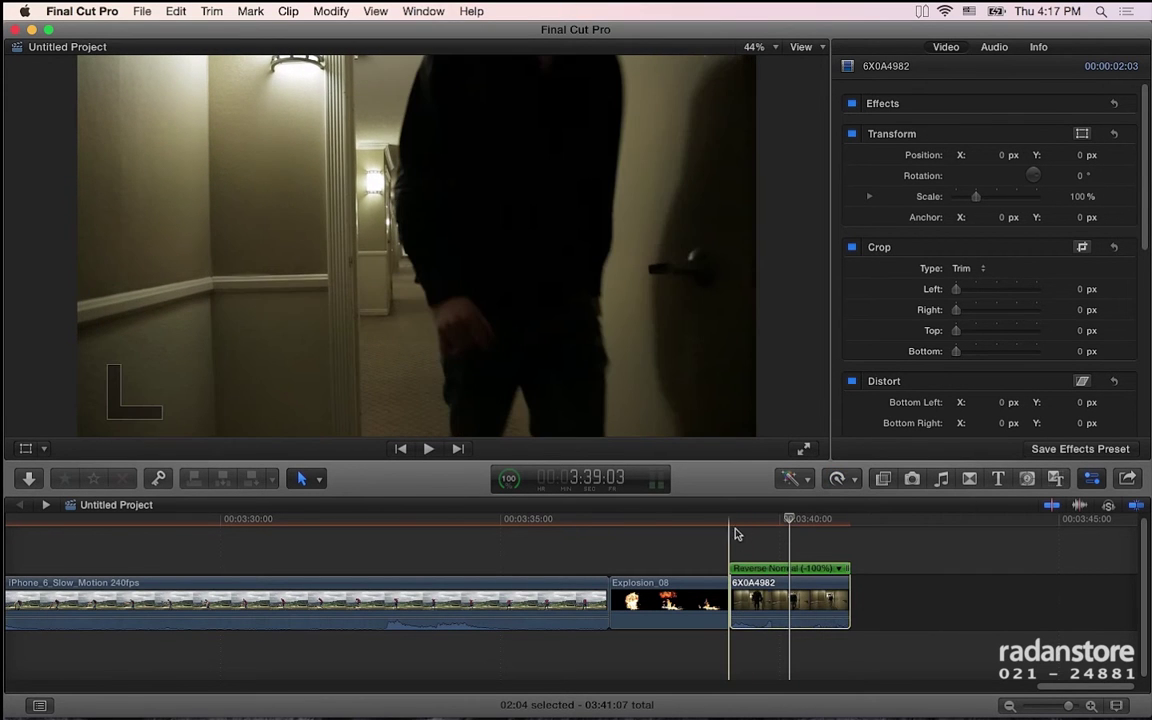
key(space)
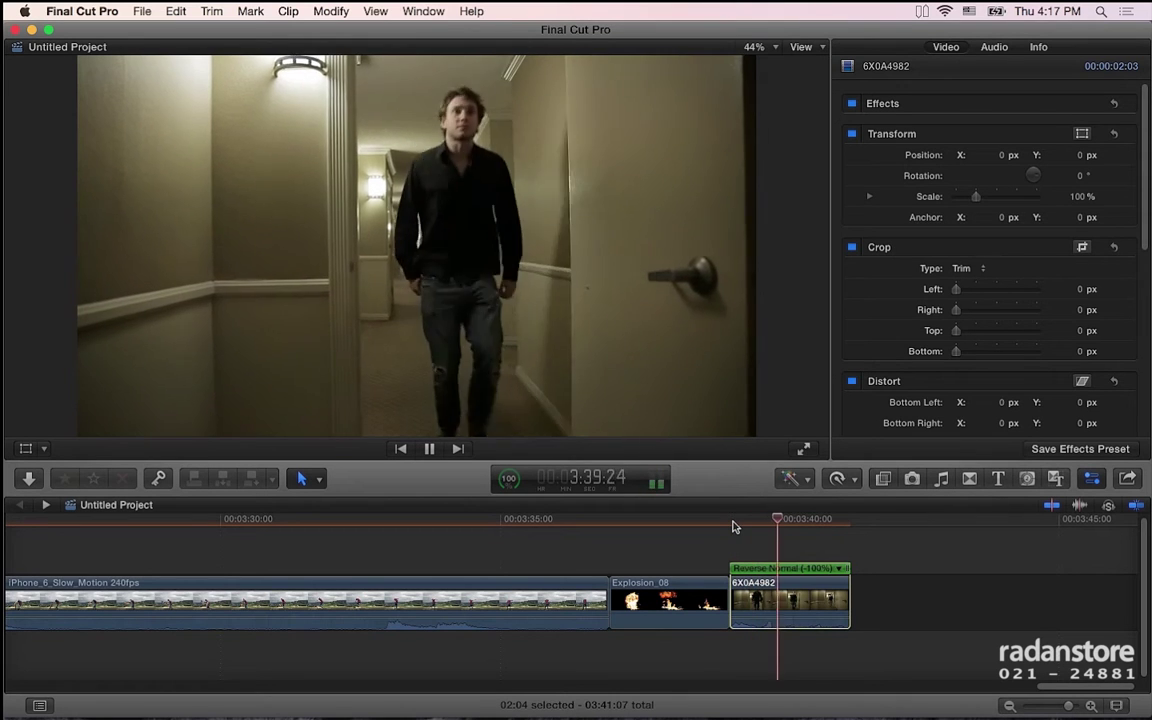
click(837, 568)
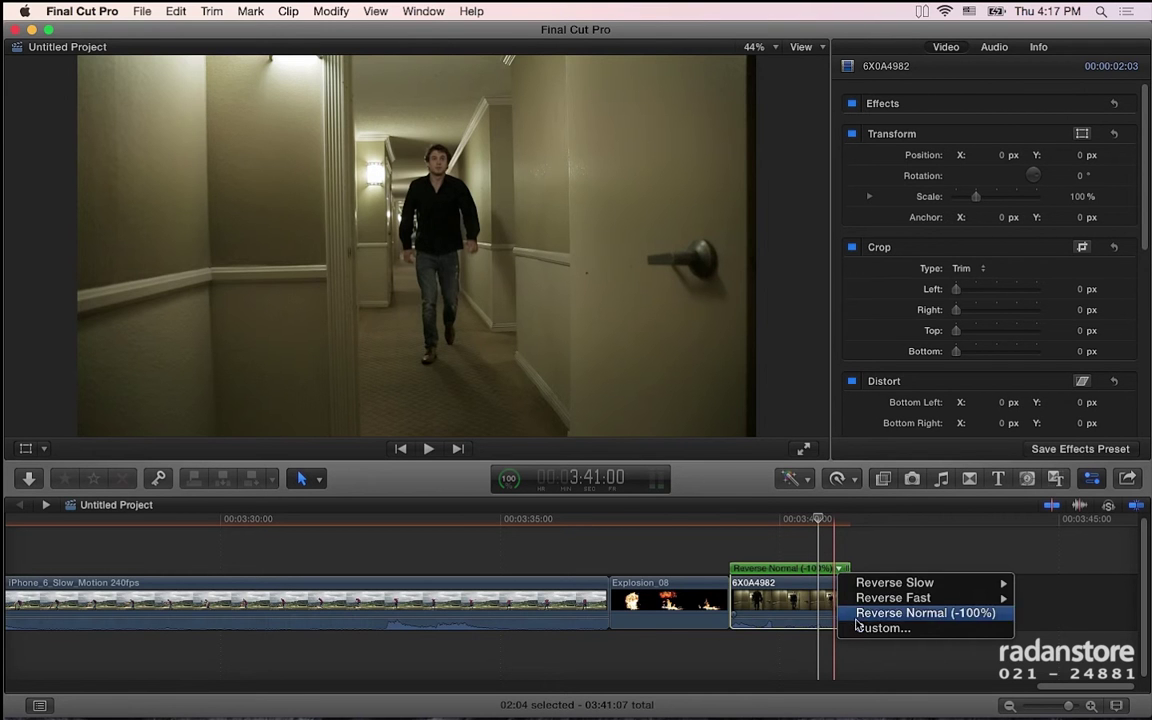
mouse_move(864, 603)
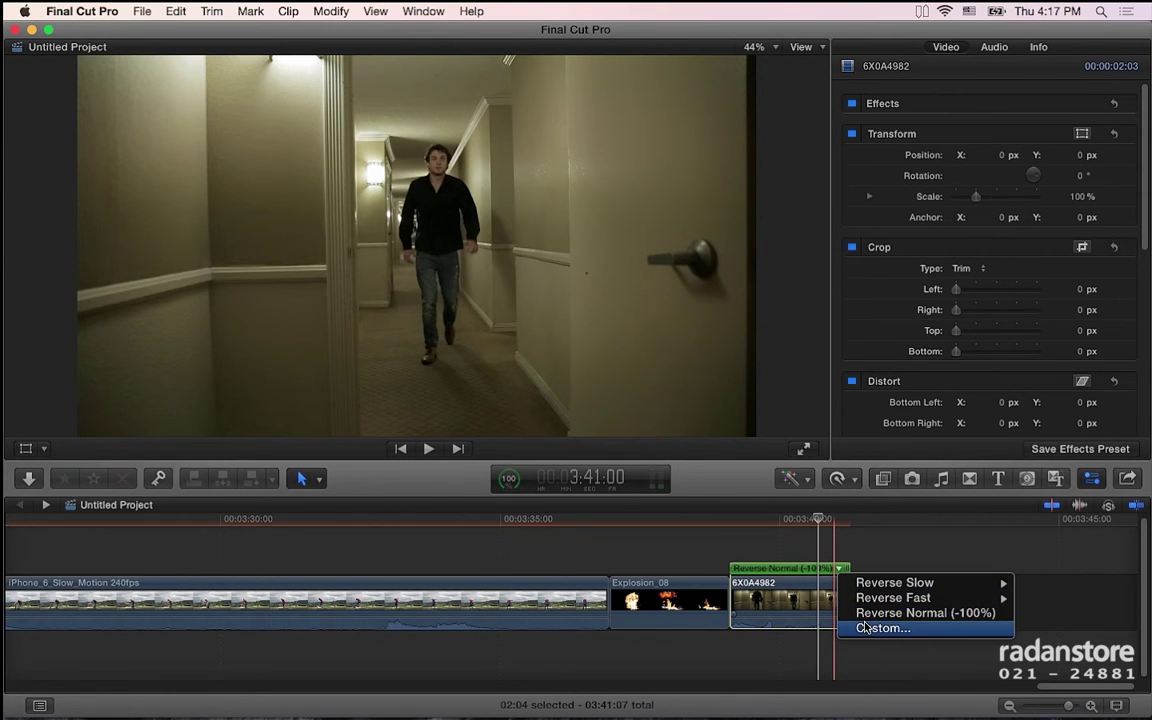
click(874, 613)
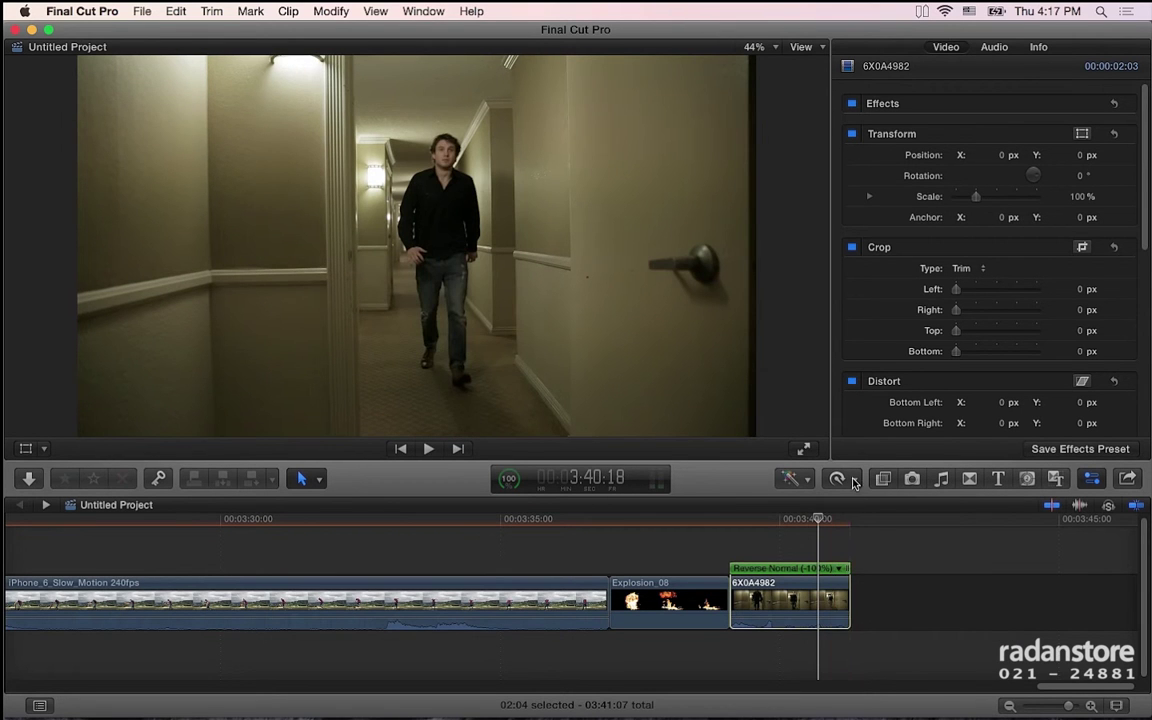
- Reset the clip to forward speed, then drag its retime handle right to Slow (92%)
click(838, 478)
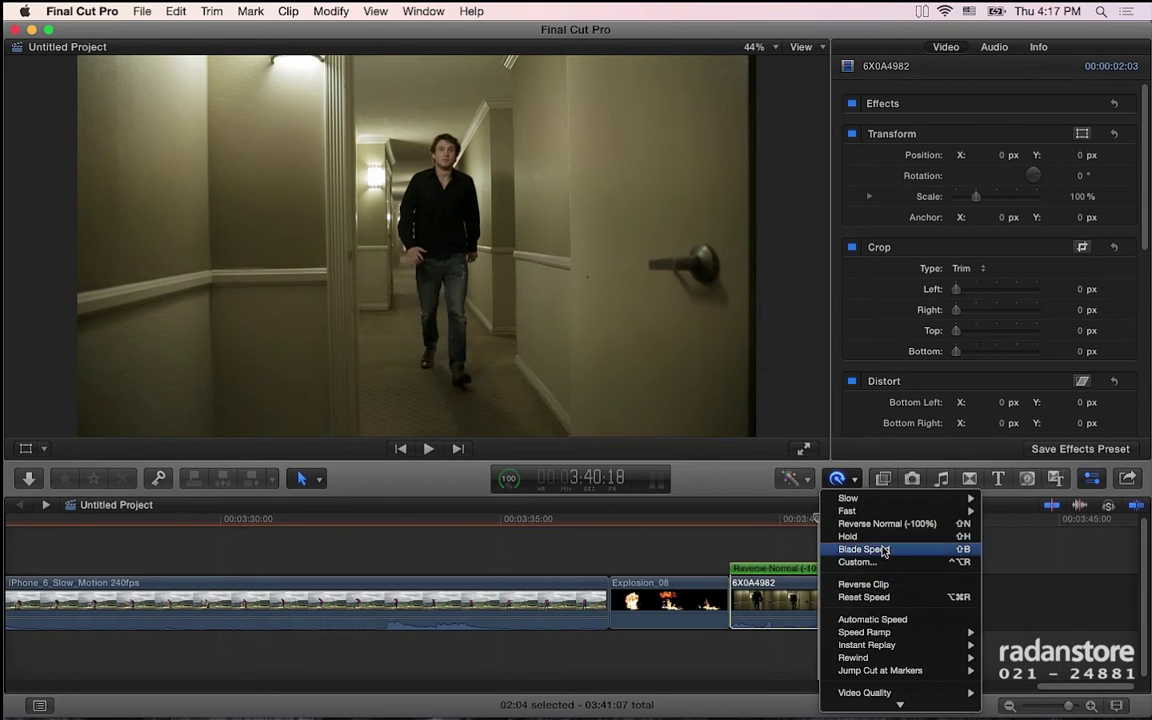
click(864, 597)
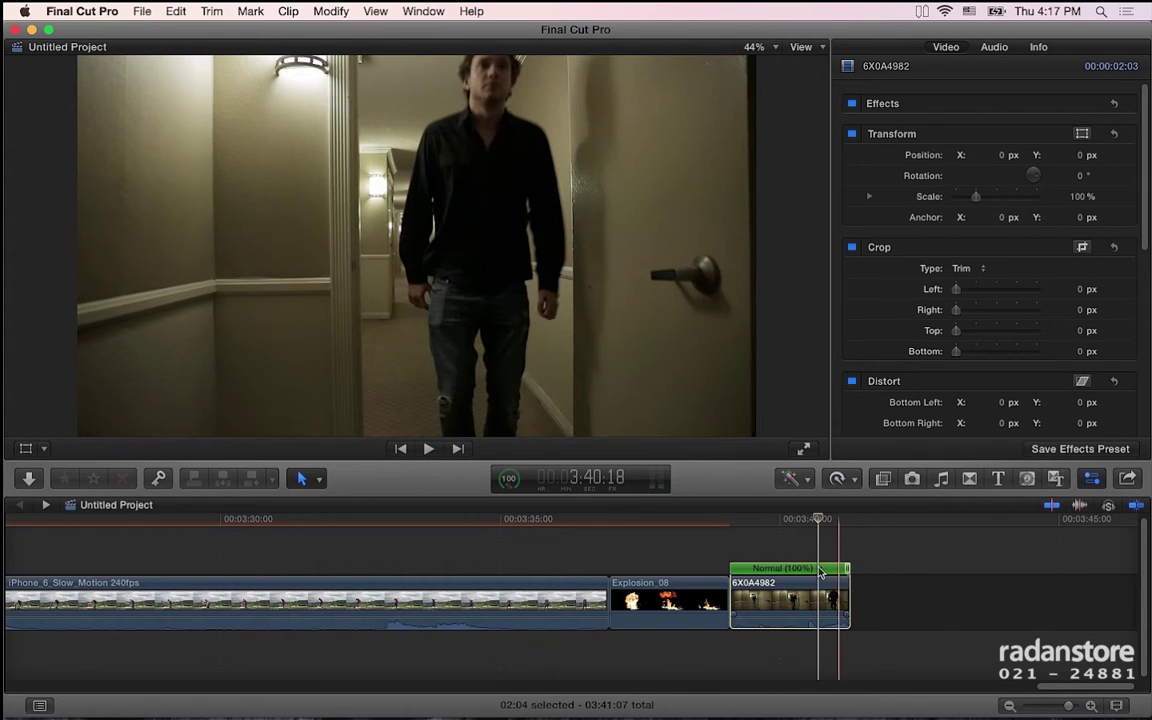
click(820, 569)
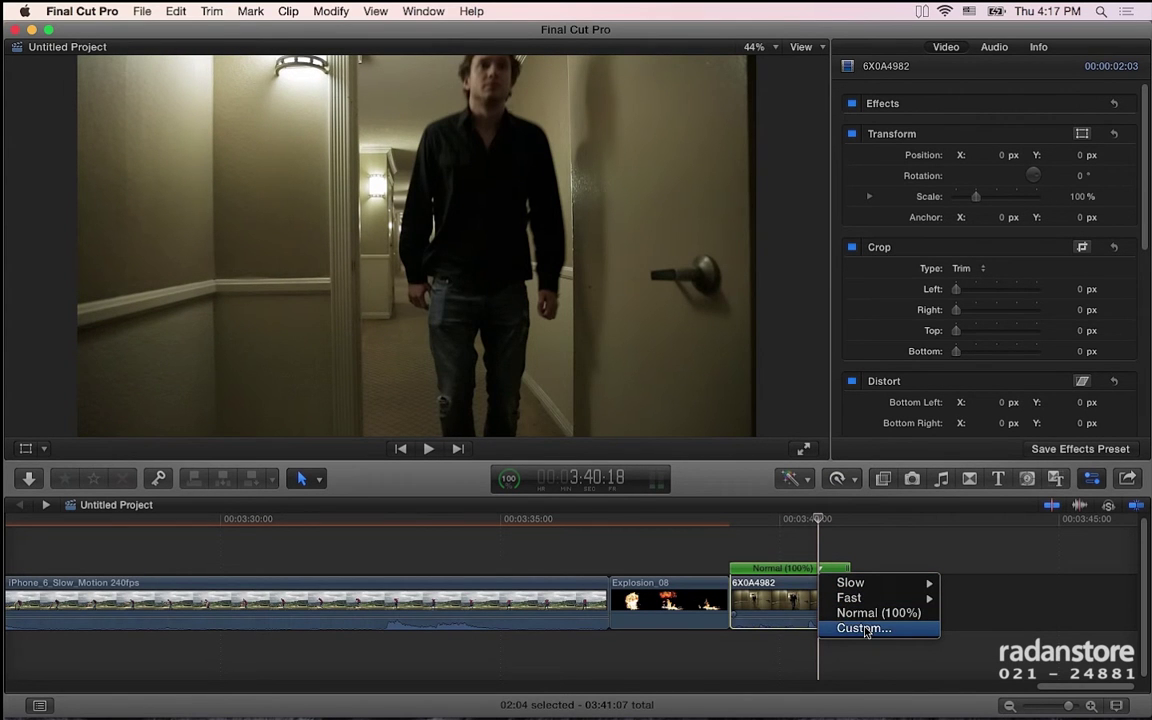
key(Escape)
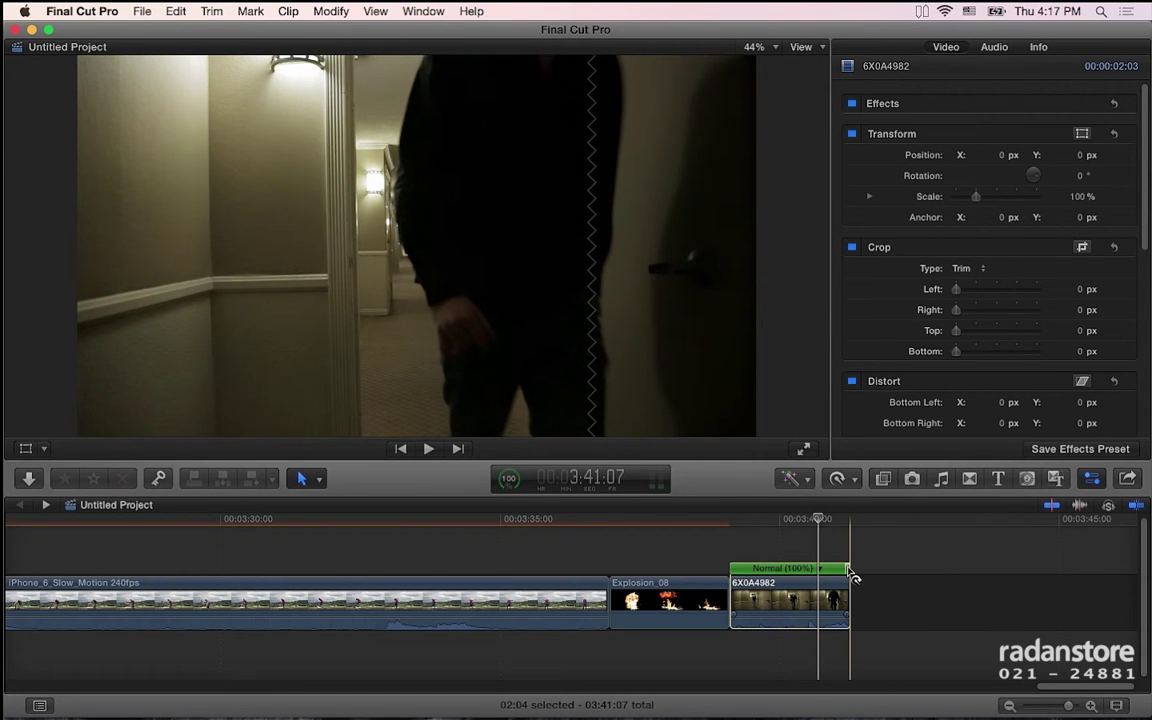
mouse_move(850, 578)
mouse_down()
mouse_move(903, 578)
mouse_move(797, 578)
mouse_move(860, 578)
mouse_up()
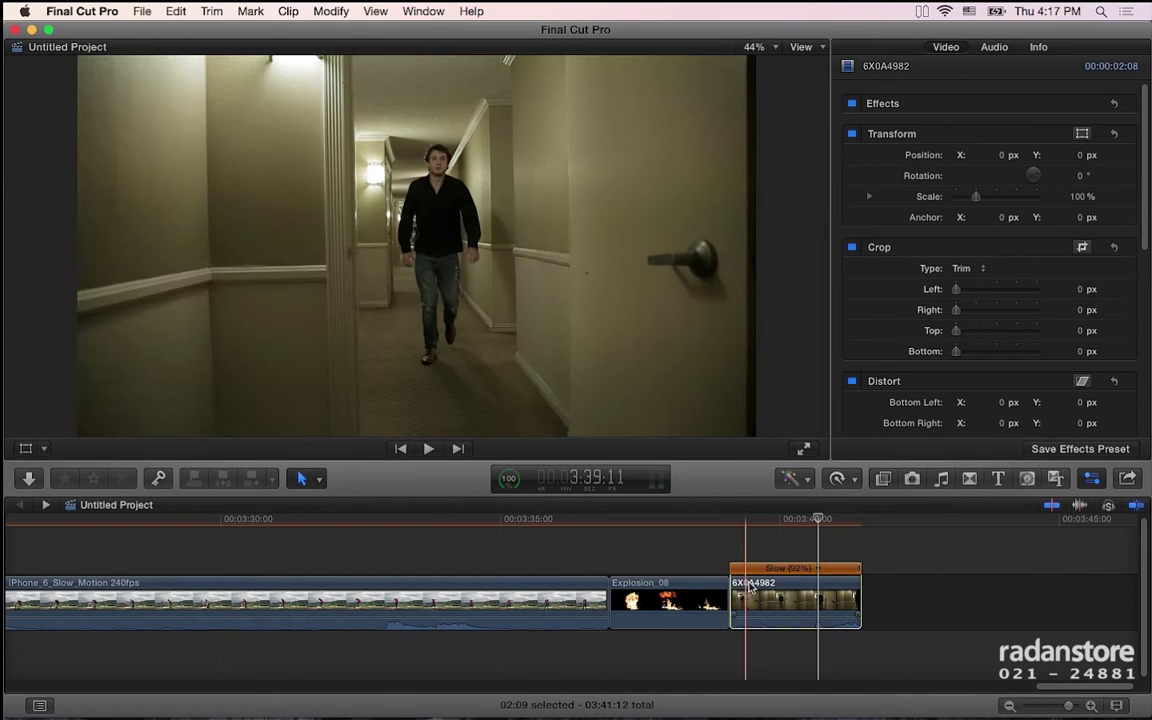
- Lift 6X0A4982 off the storyline, show its retime bar, and play it
drag(740, 600, 530, 549)
scroll(567, 612, left, 3)
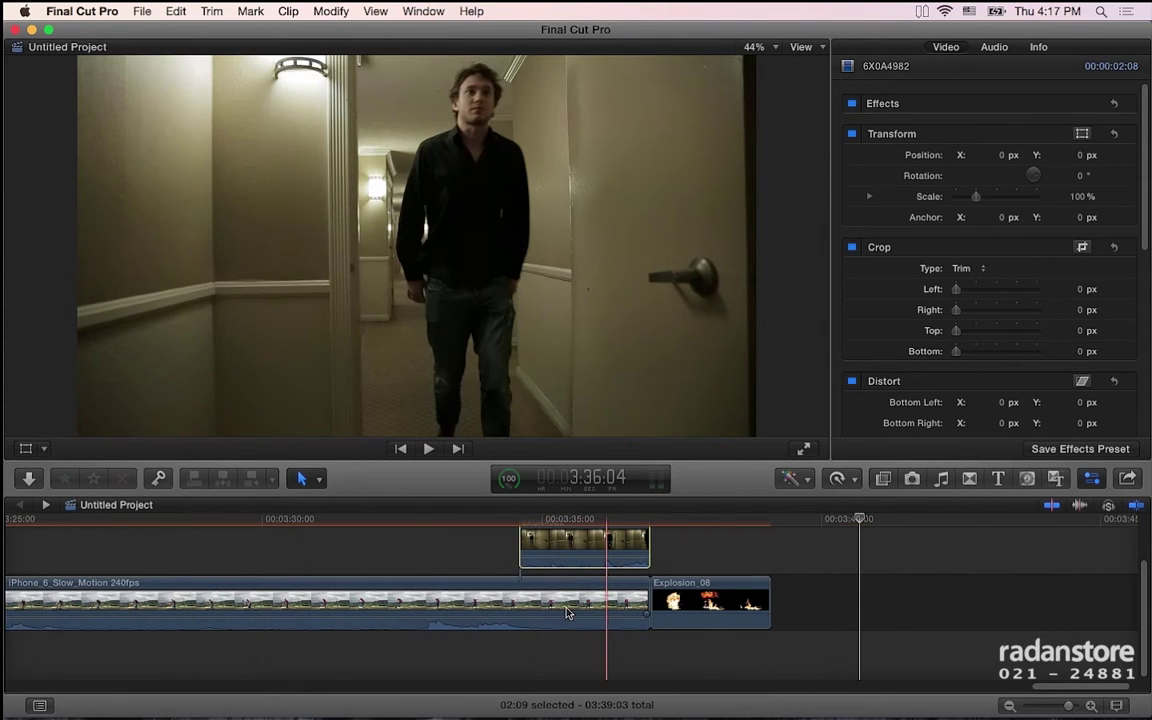
key(super+r)
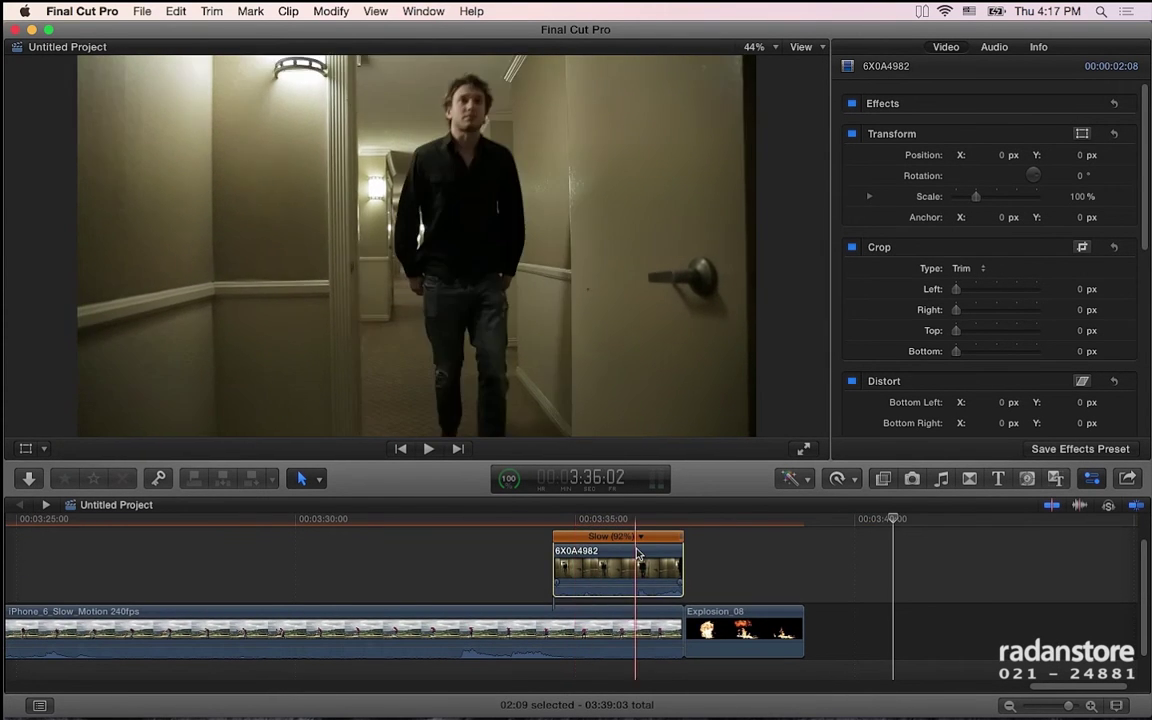
key(l)
key(l)
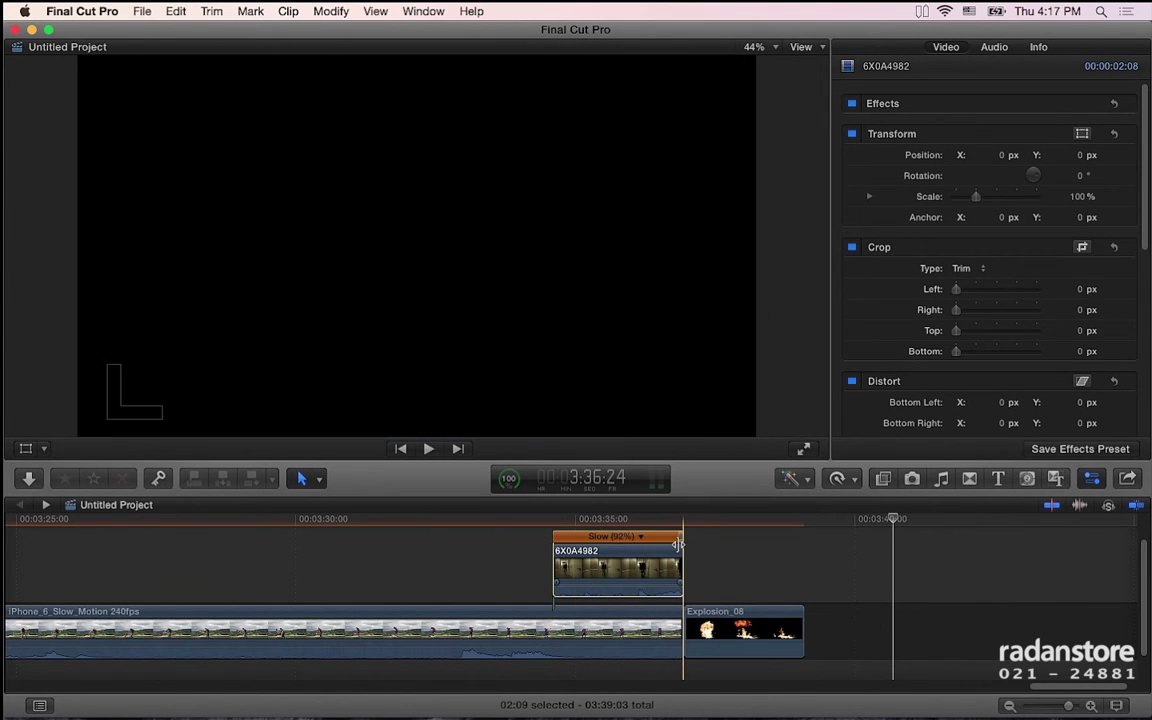
- Try a faster speed, undo back to Slow (92%), and place it after Explosion_08
drag(683, 545, 658, 548)
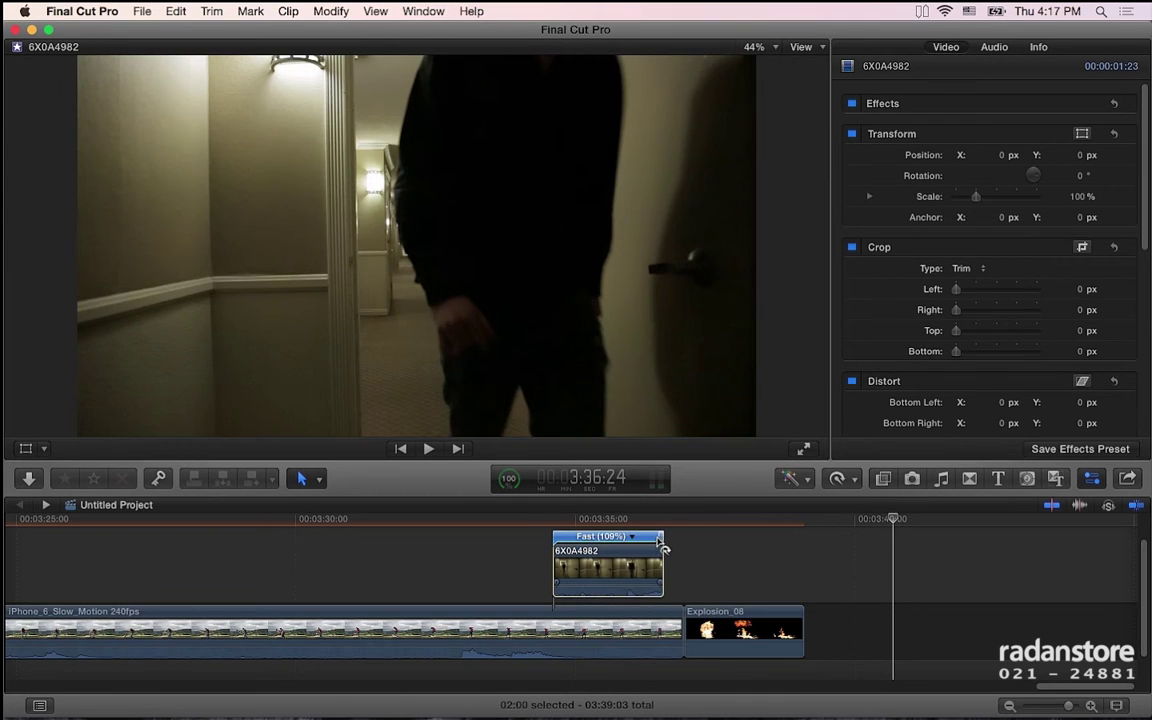
key(super+z)
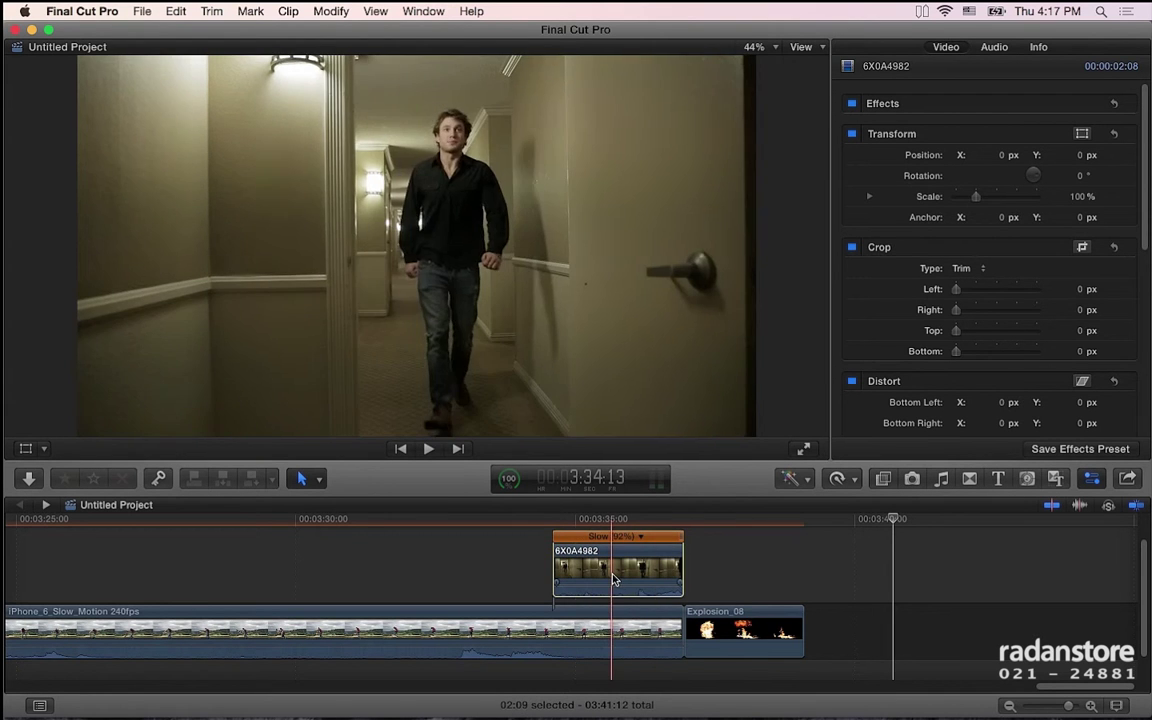
key(super+z)
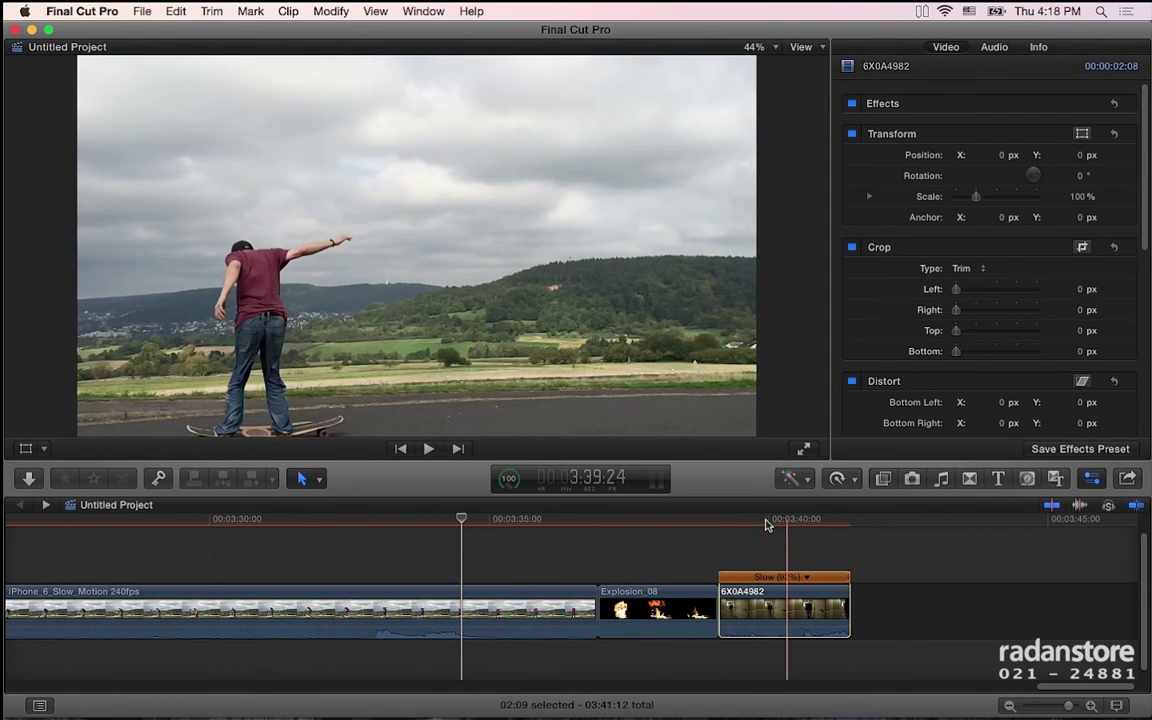
- Reset the 6X0A4982 clip to Normal (100%) speed with Modify > Retime > Reset Speed
click(764, 521)
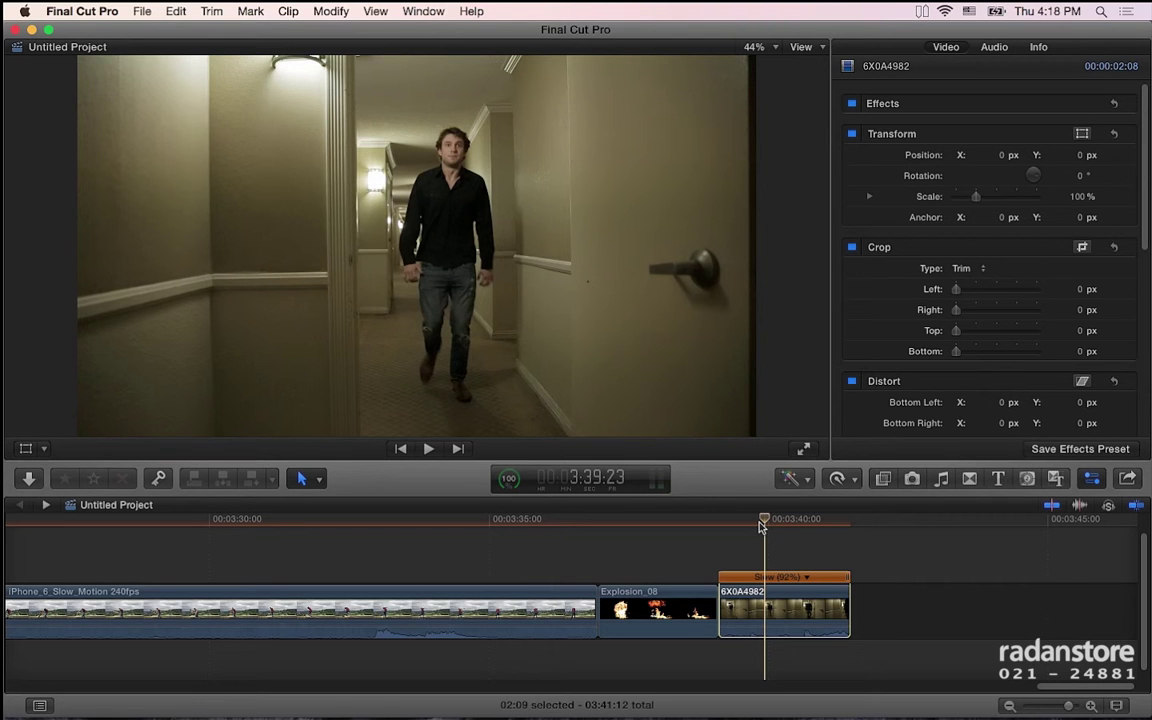
click(331, 11)
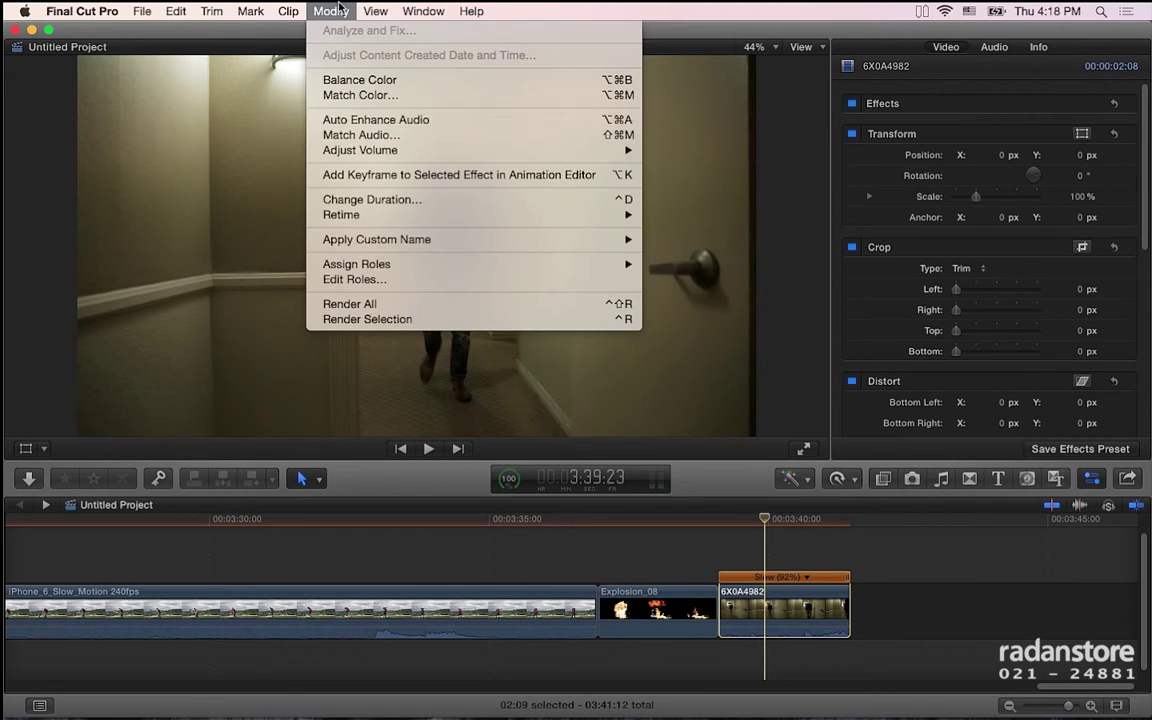
mouse_move(352, 214)
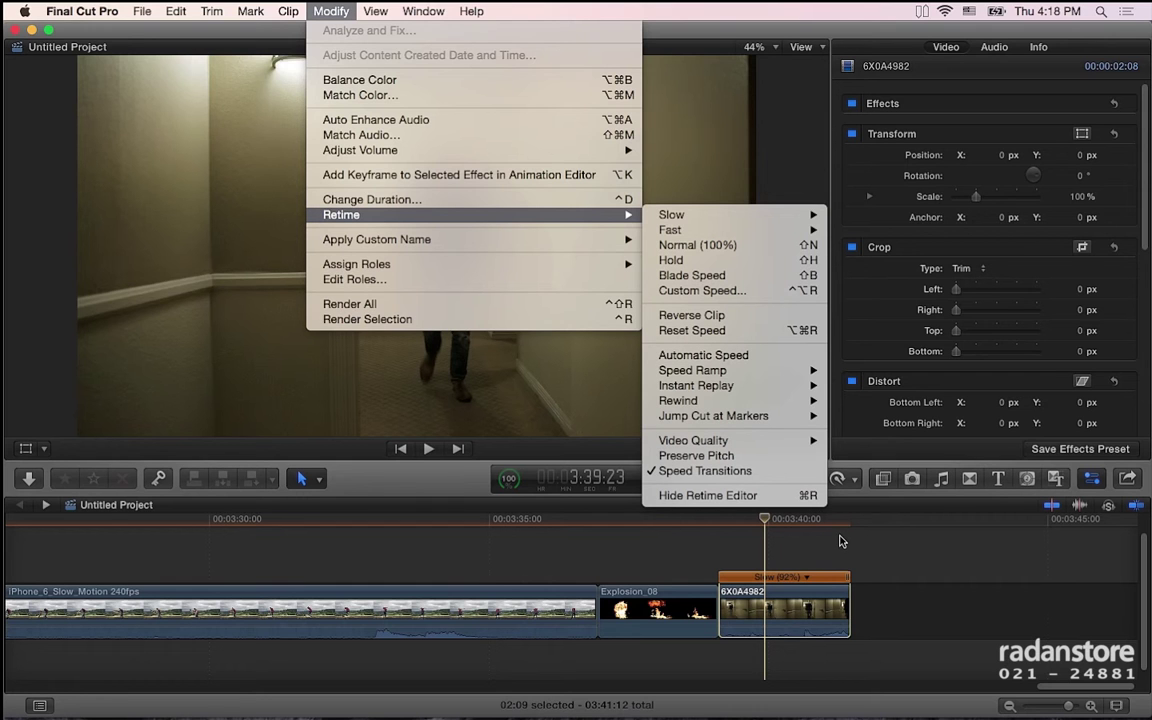
mouse_move(773, 380)
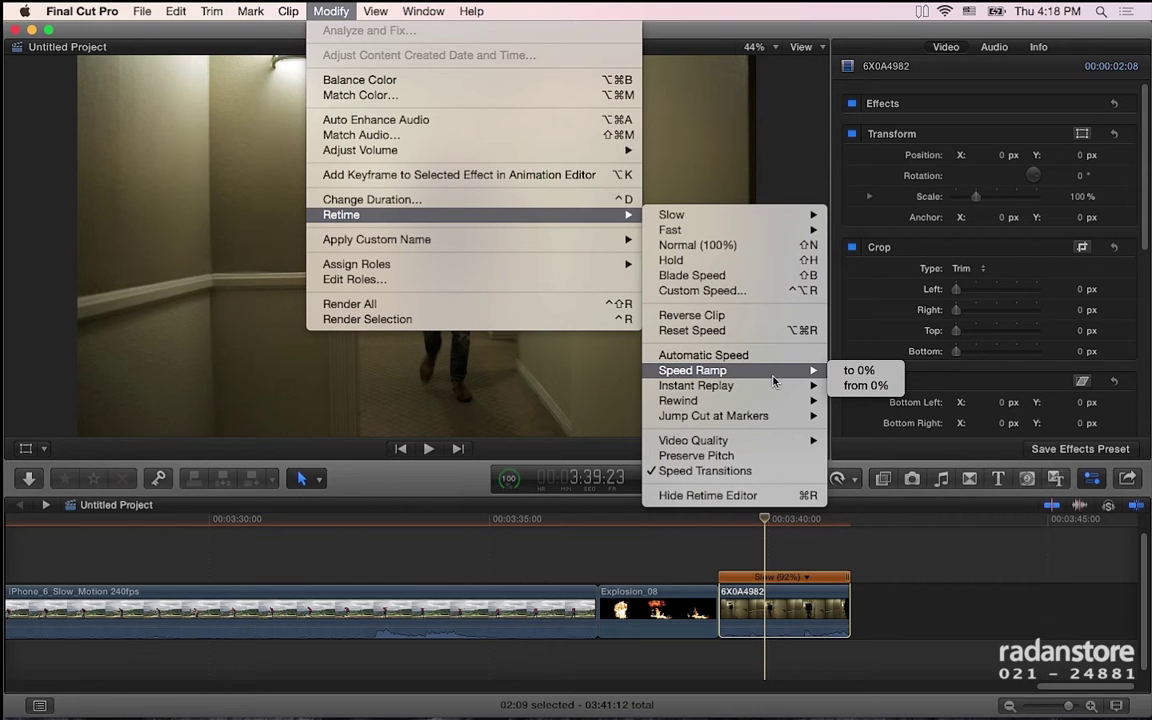
click(692, 330)
- Apply a Speed Ramp from 0% to the clip and play it from the start
click(330, 11)
mouse_move(370, 150)
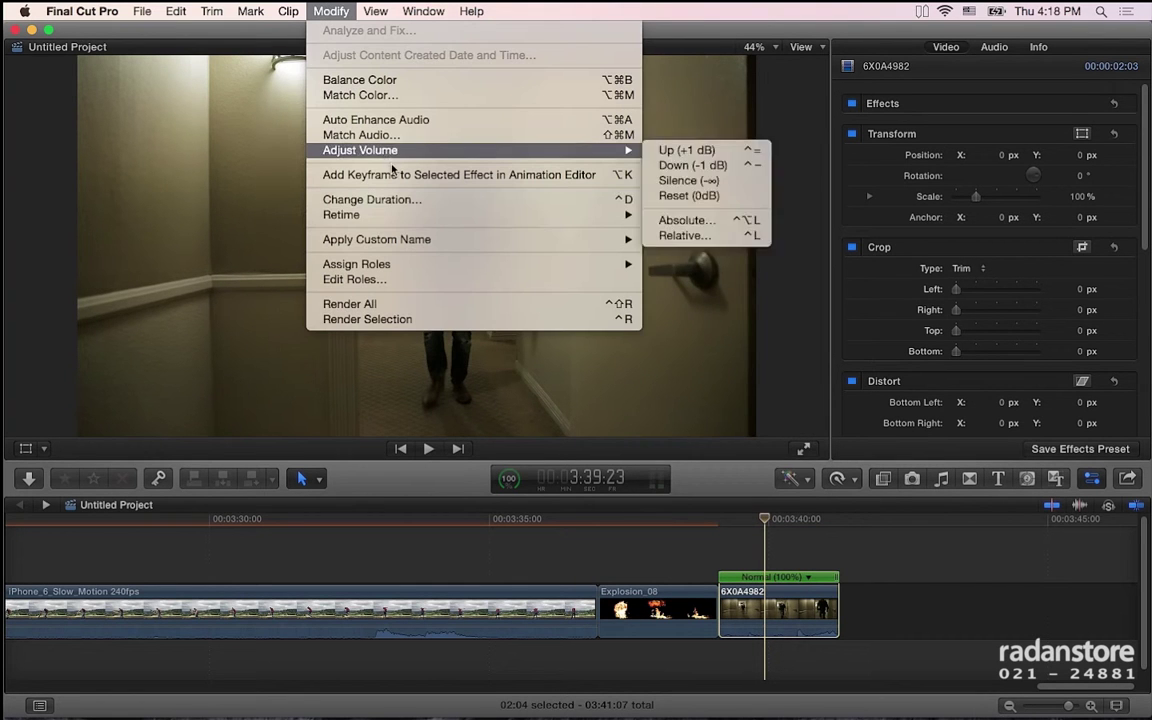
mouse_move(540, 218)
mouse_move(769, 378)
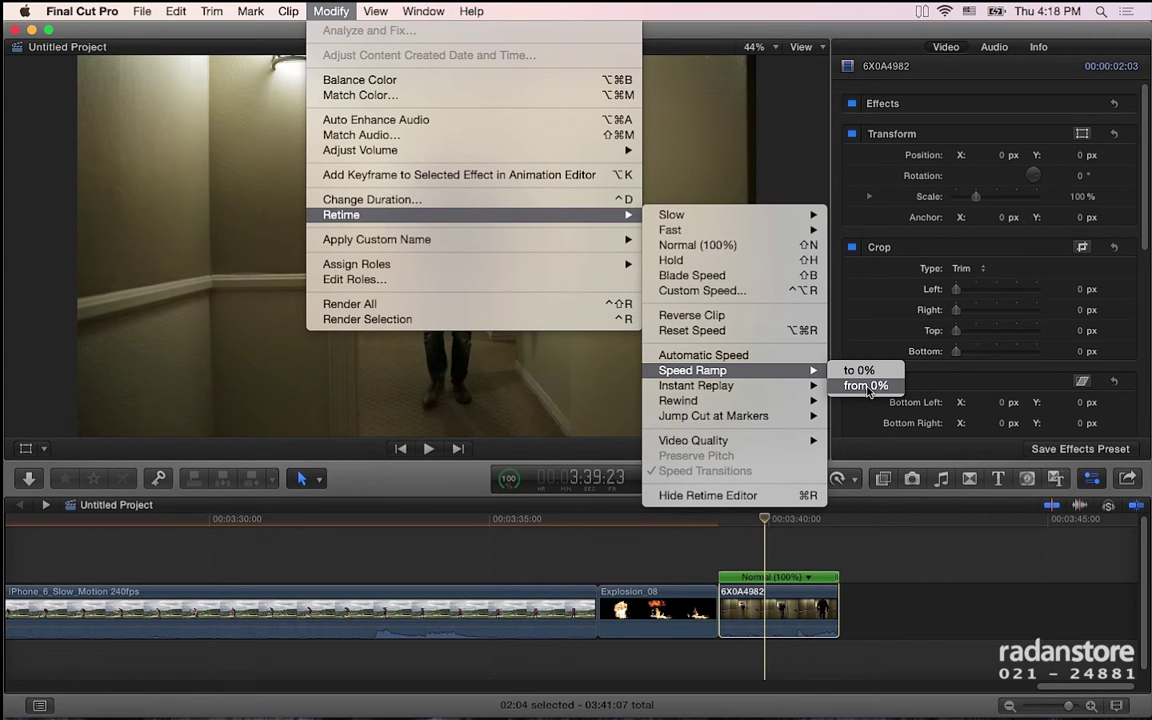
click(866, 386)
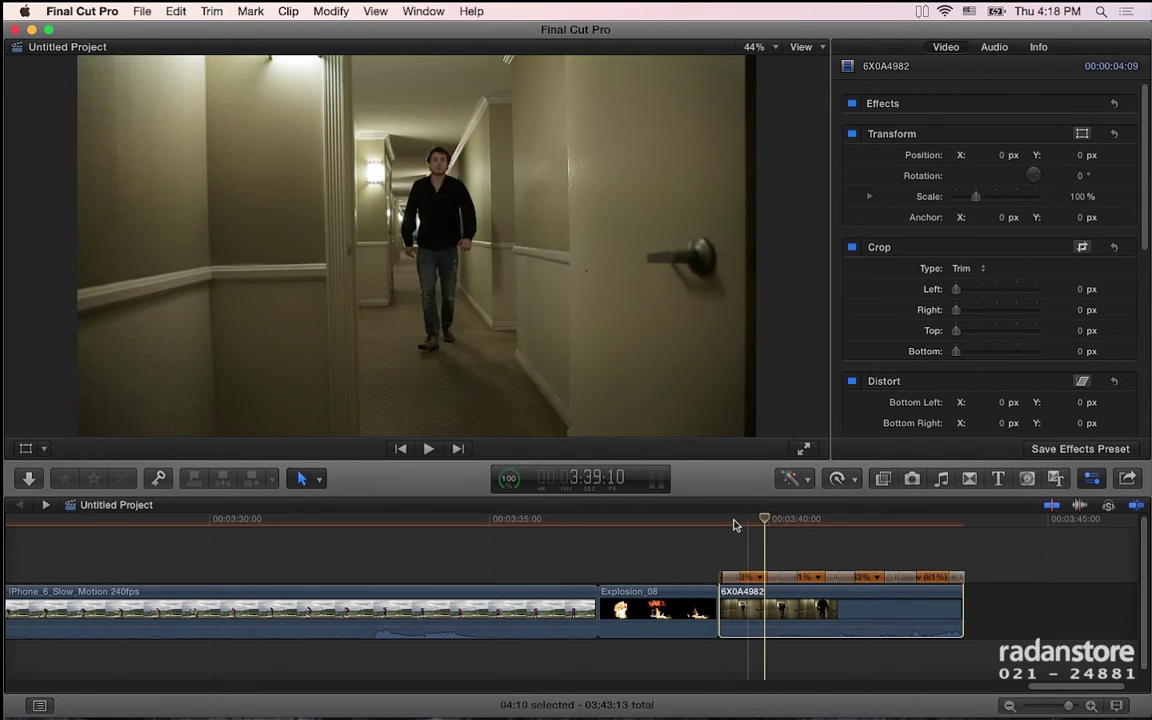
click(724, 528)
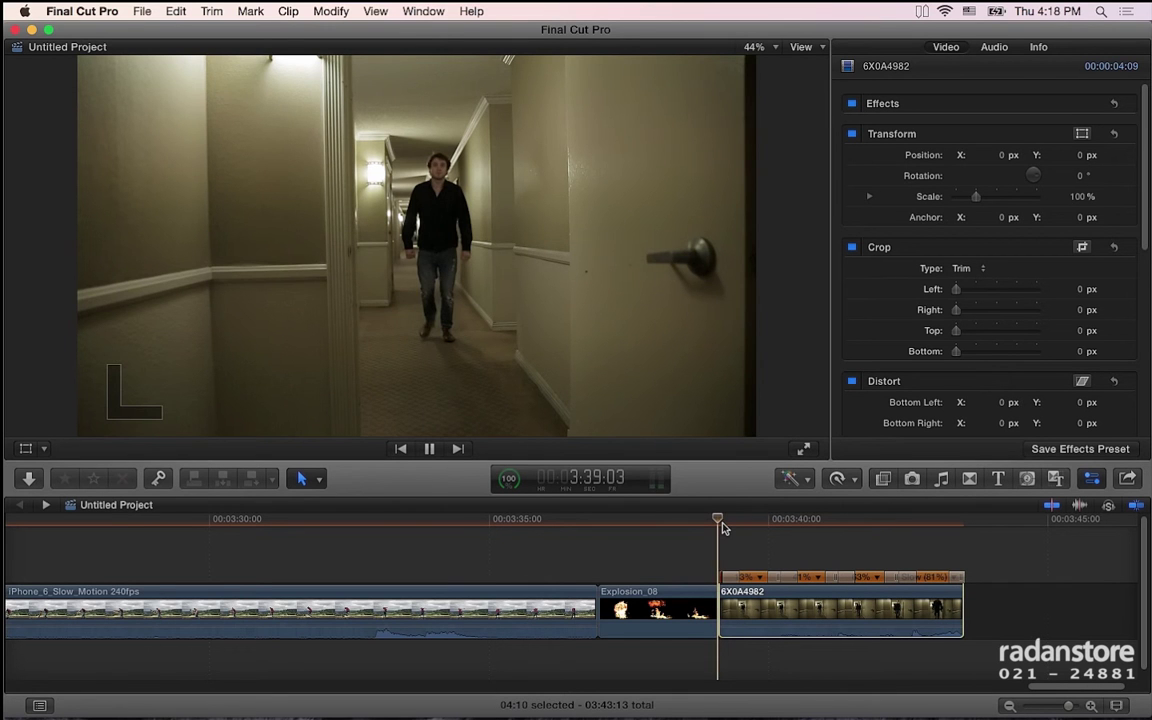
key(space)
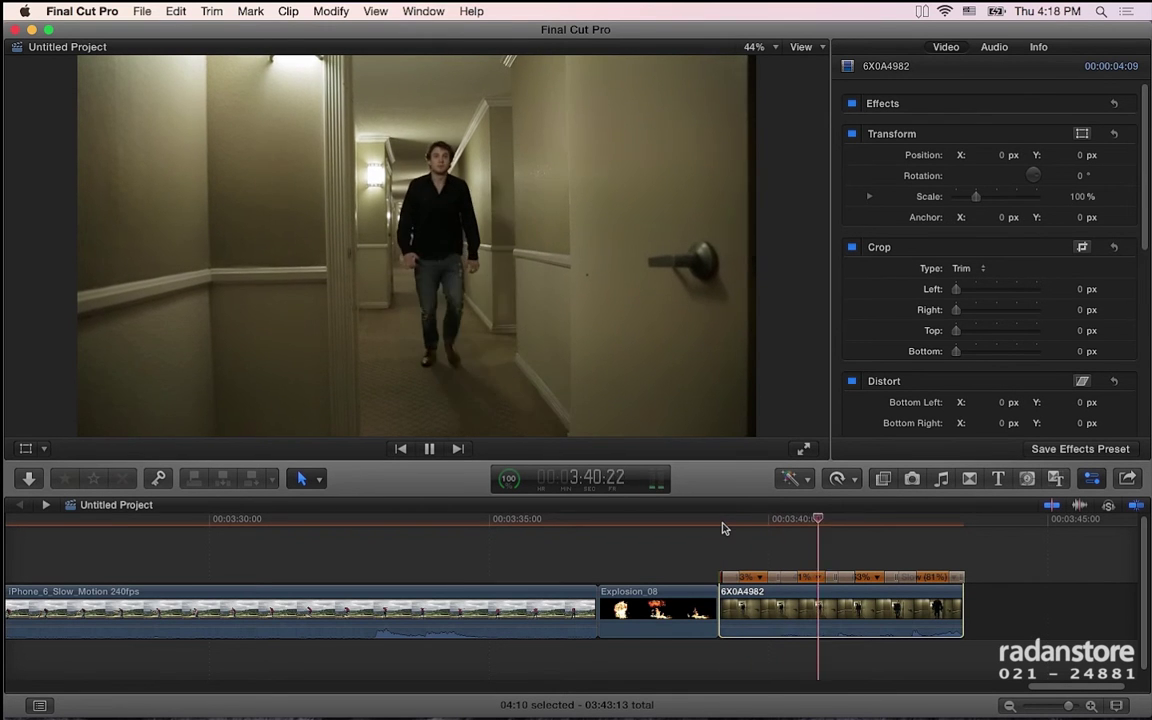
- Stop playback, remove the from-0% ramp, and apply a Speed Ramp to 0% instead
key(space)
key(alt+super+r)
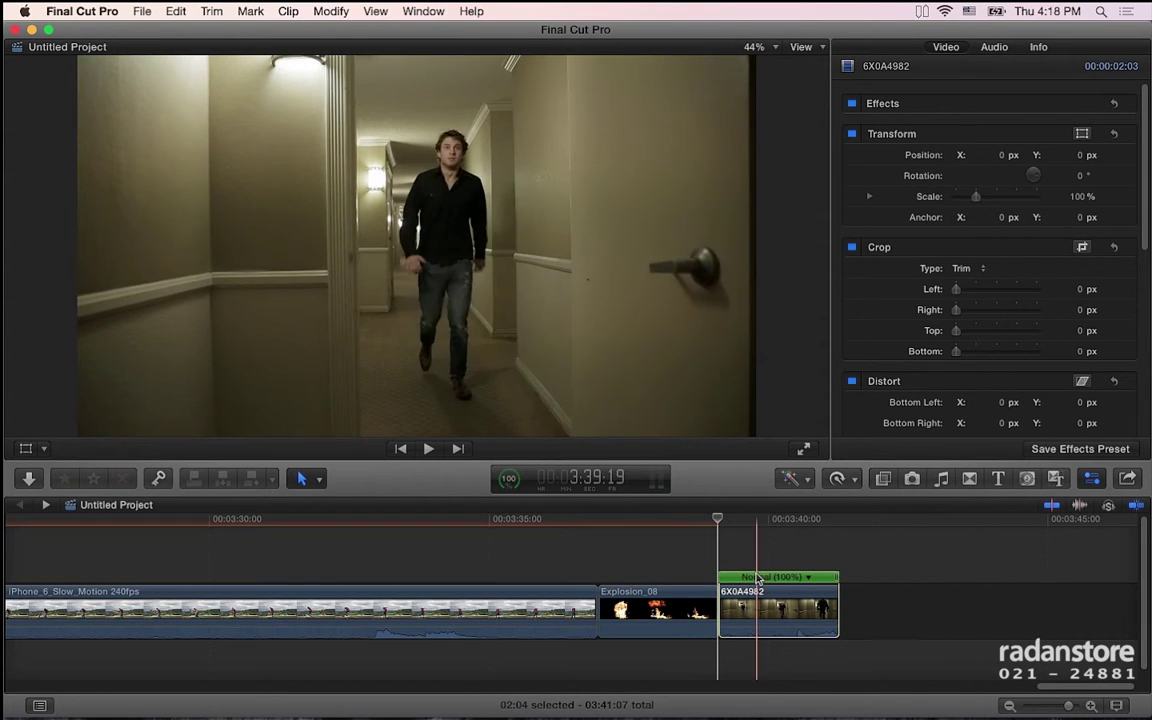
click(837, 478)
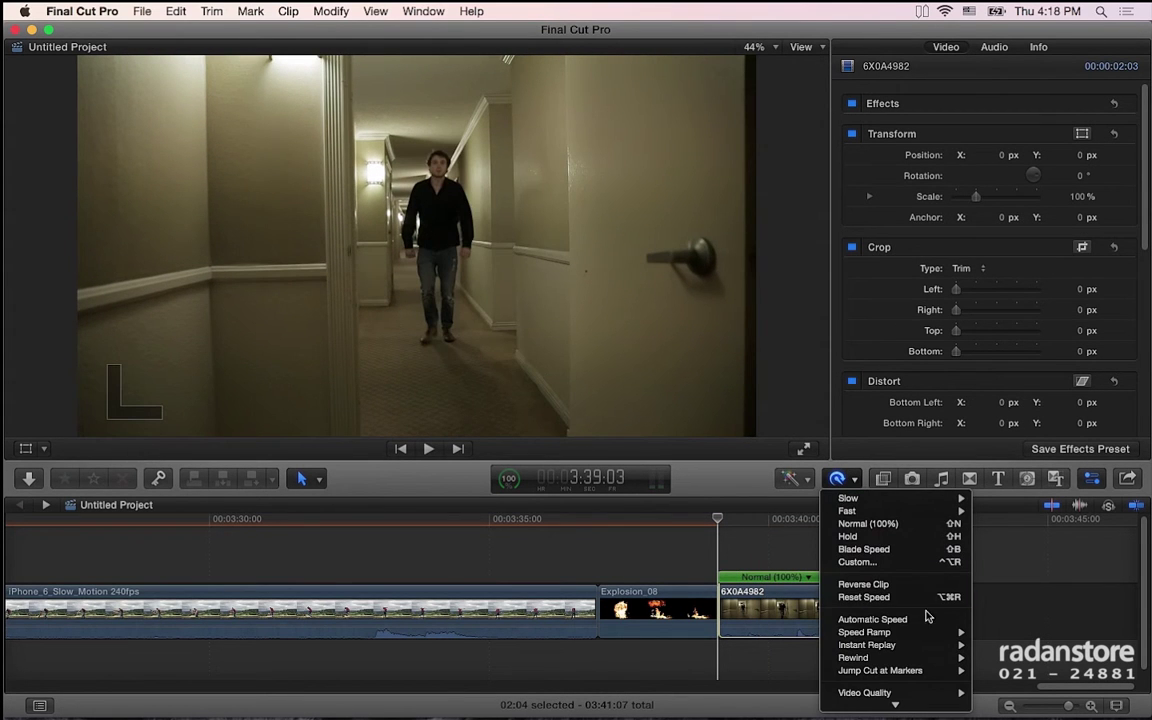
mouse_move(900, 632)
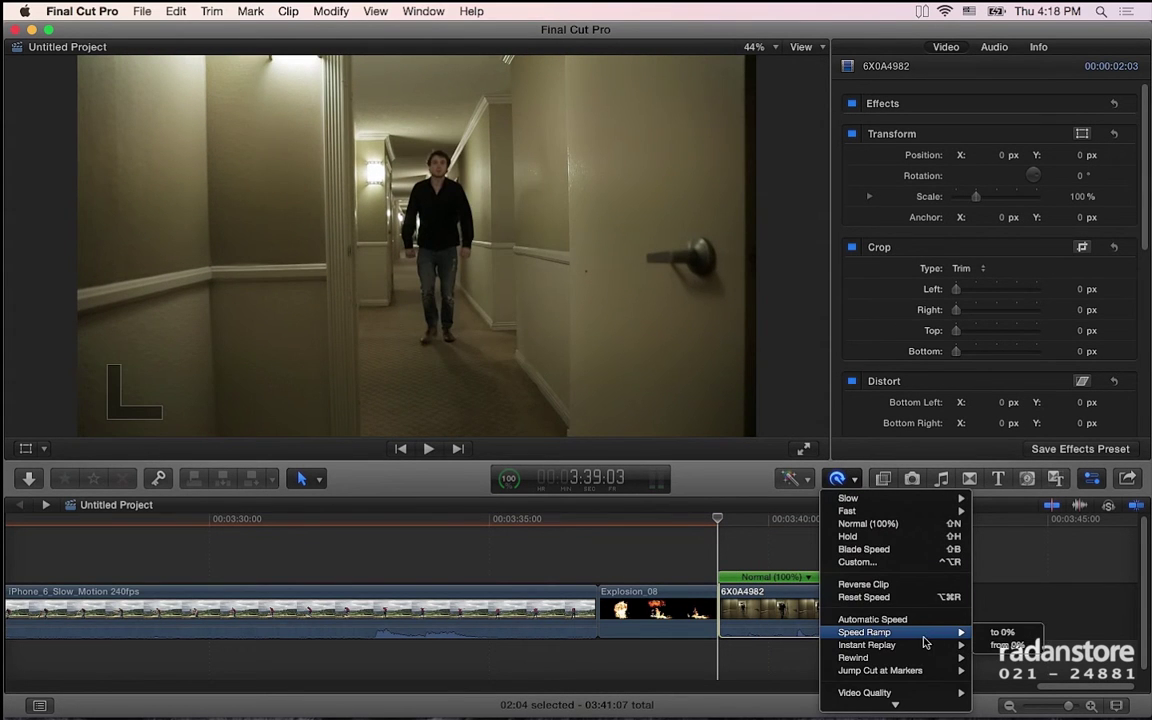
click(1008, 634)
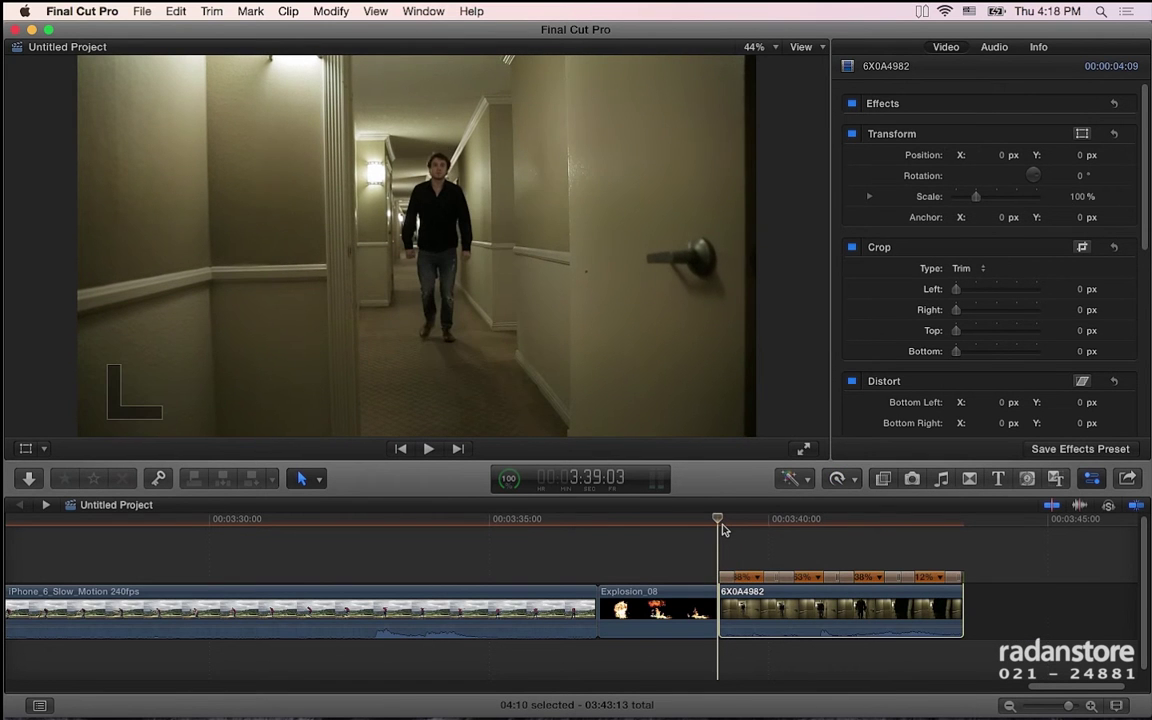
- Play the to-0% ramp from the clip start, then undo it back to normal speed
key(space)
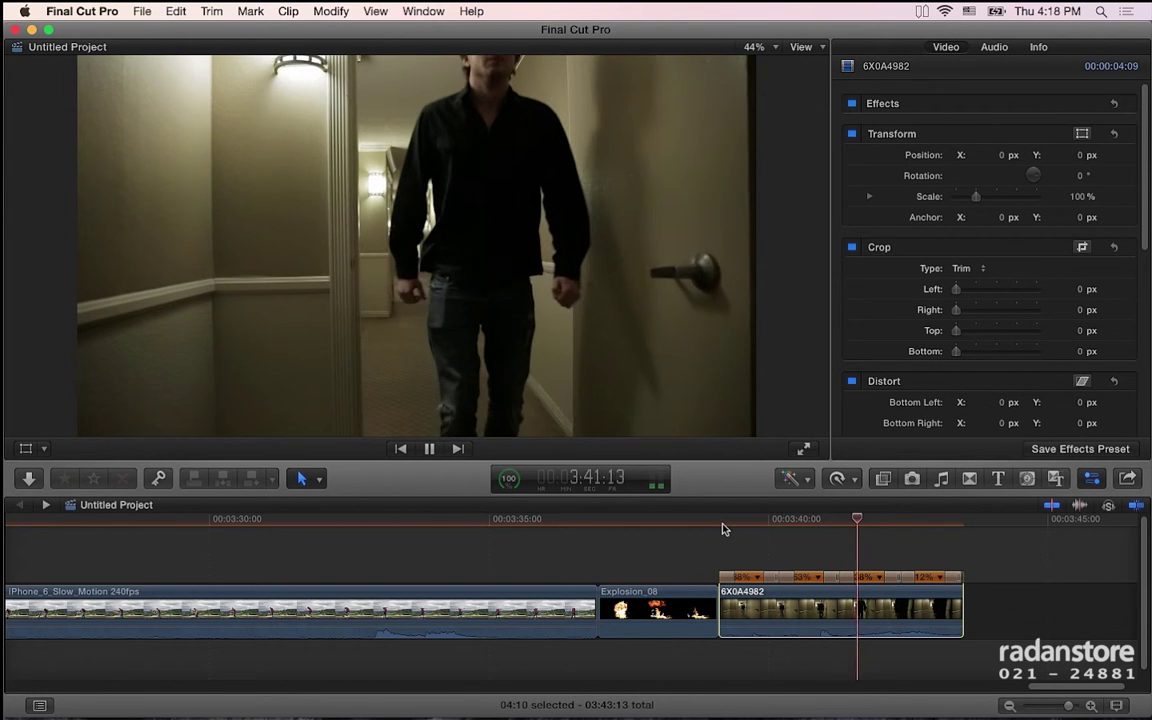
key(space)
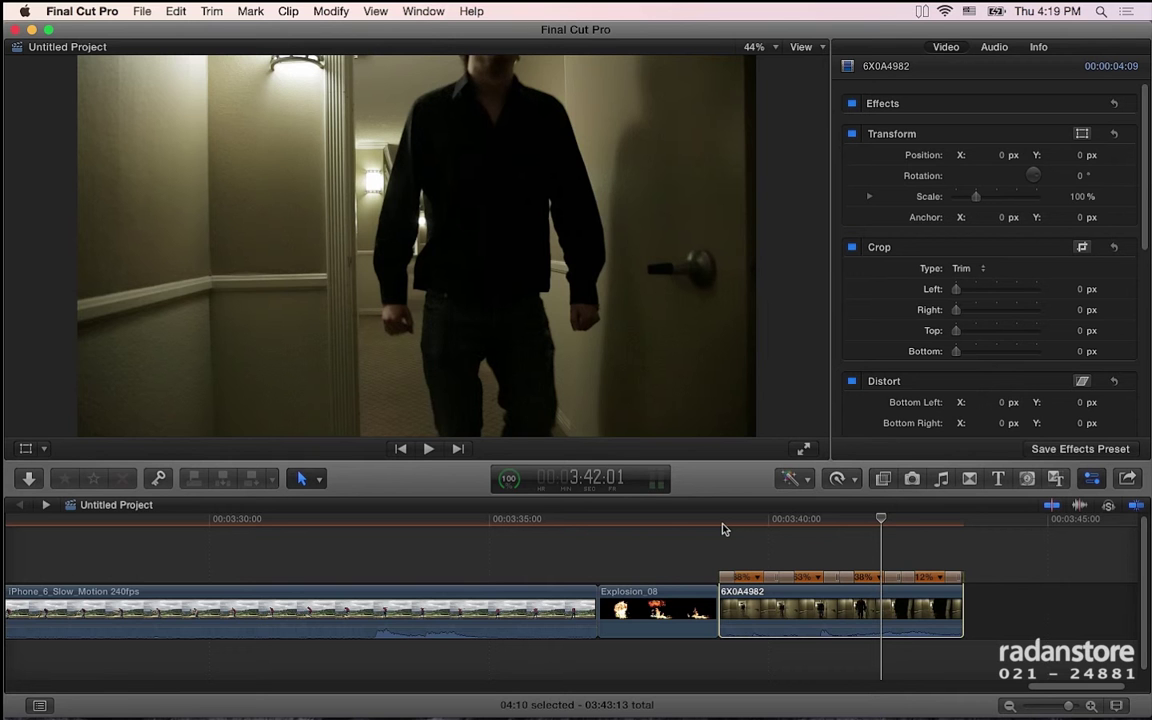
click(724, 529)
key(space)
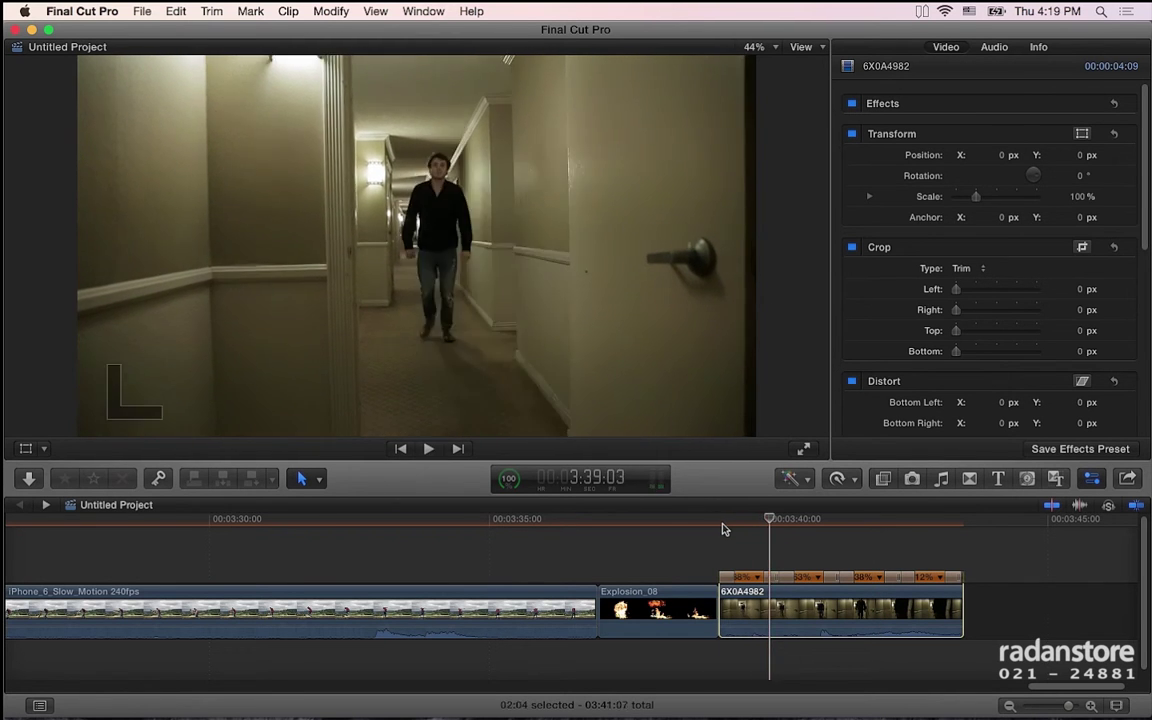
key(super+z)
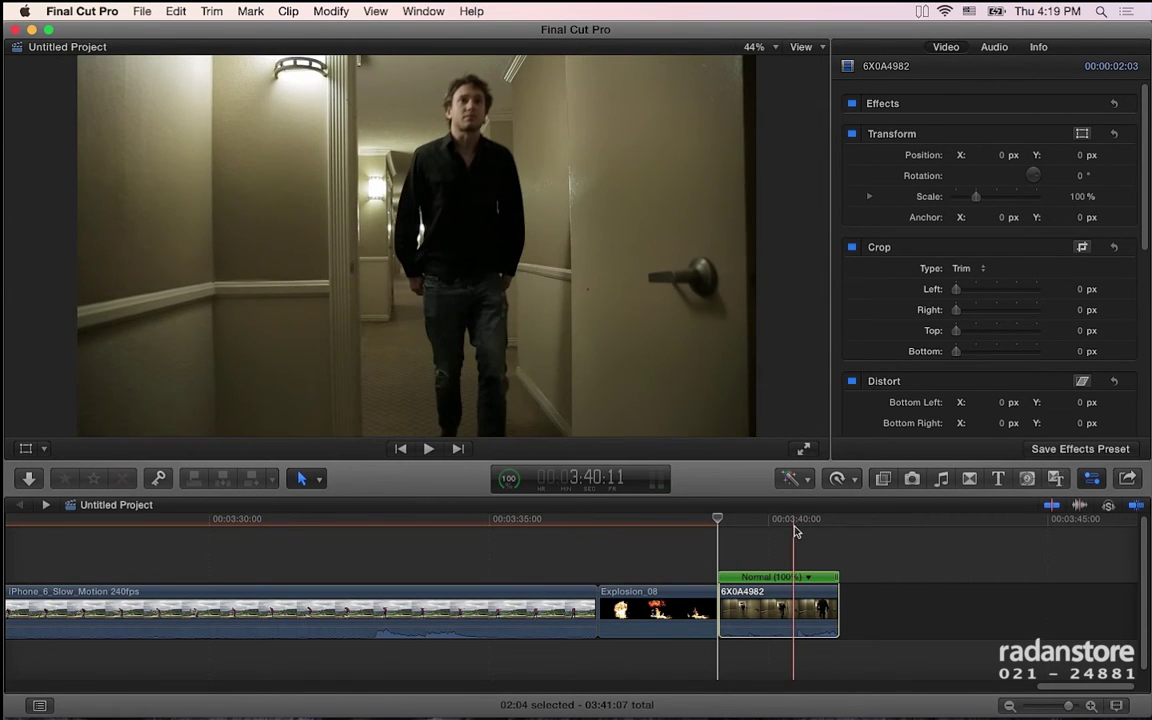
- Blade the 6X0A4982 speed at about 3:40:11 with Modify > Retime > Blade Speed, then zoom in
click(796, 531)
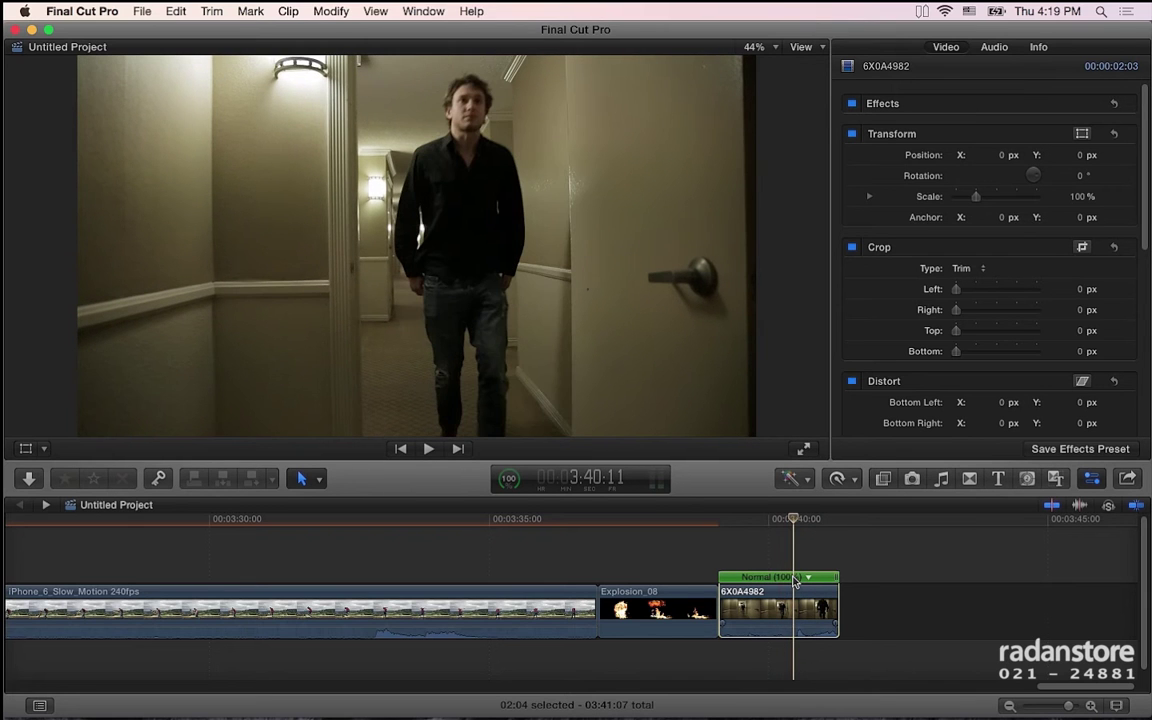
click(795, 579)
click(795, 580)
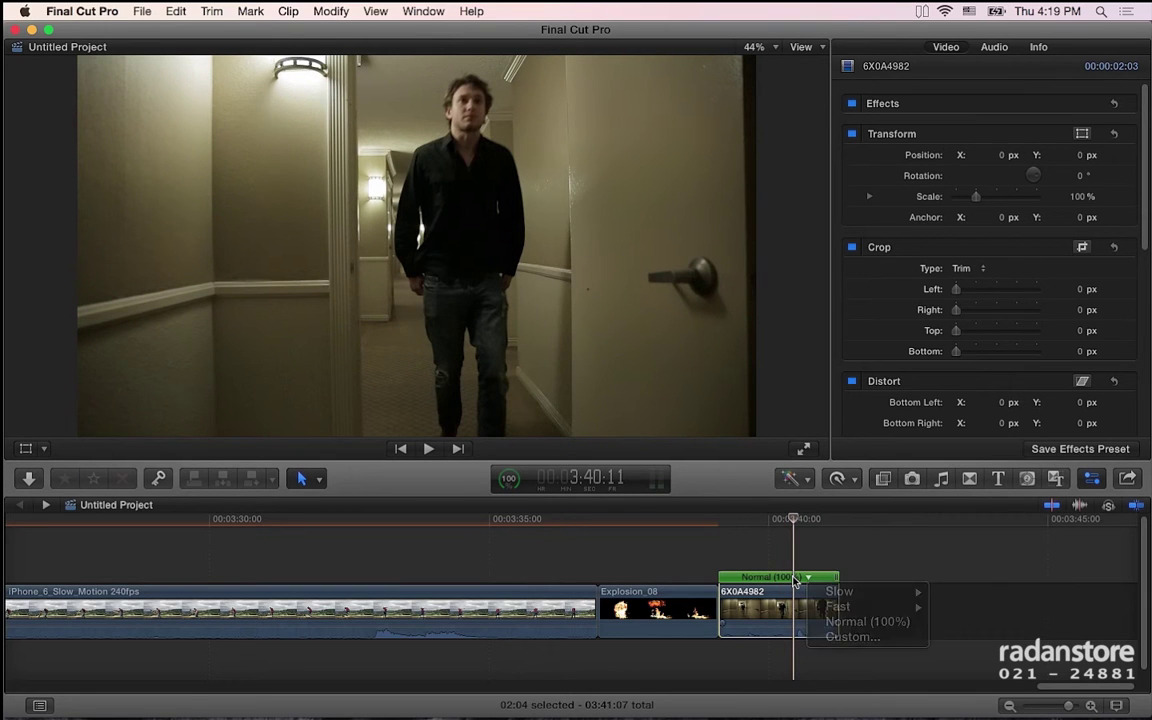
click(375, 11)
mouse_move(400, 215)
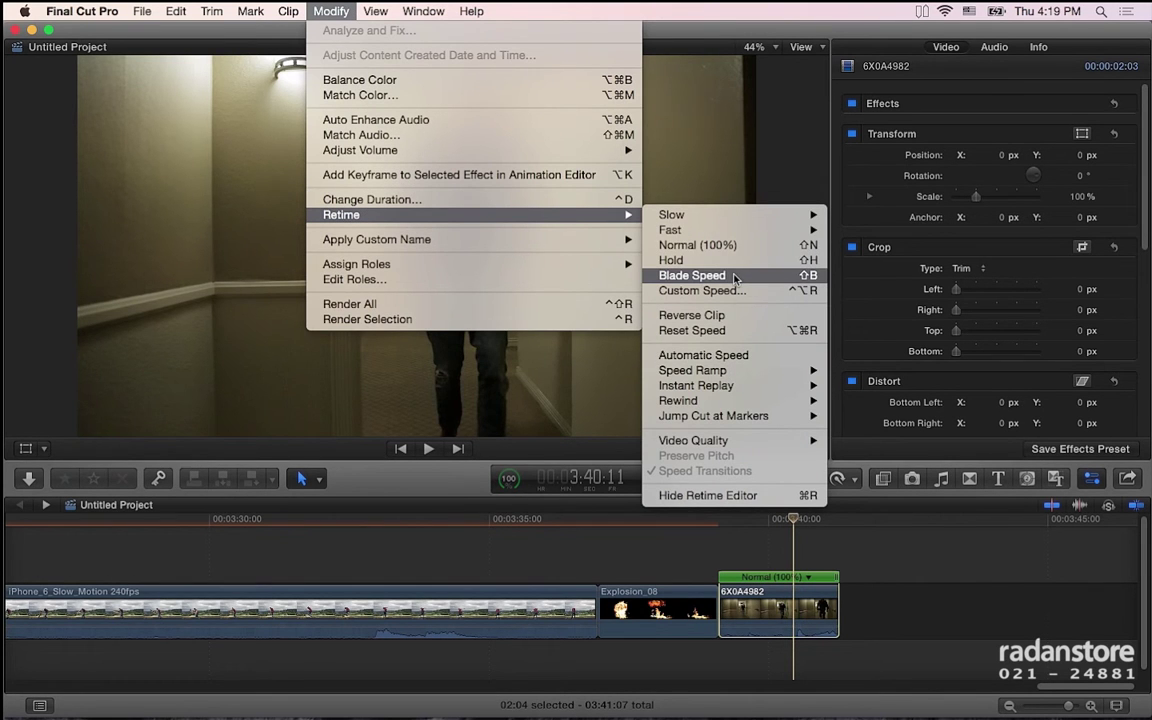
click(735, 276)
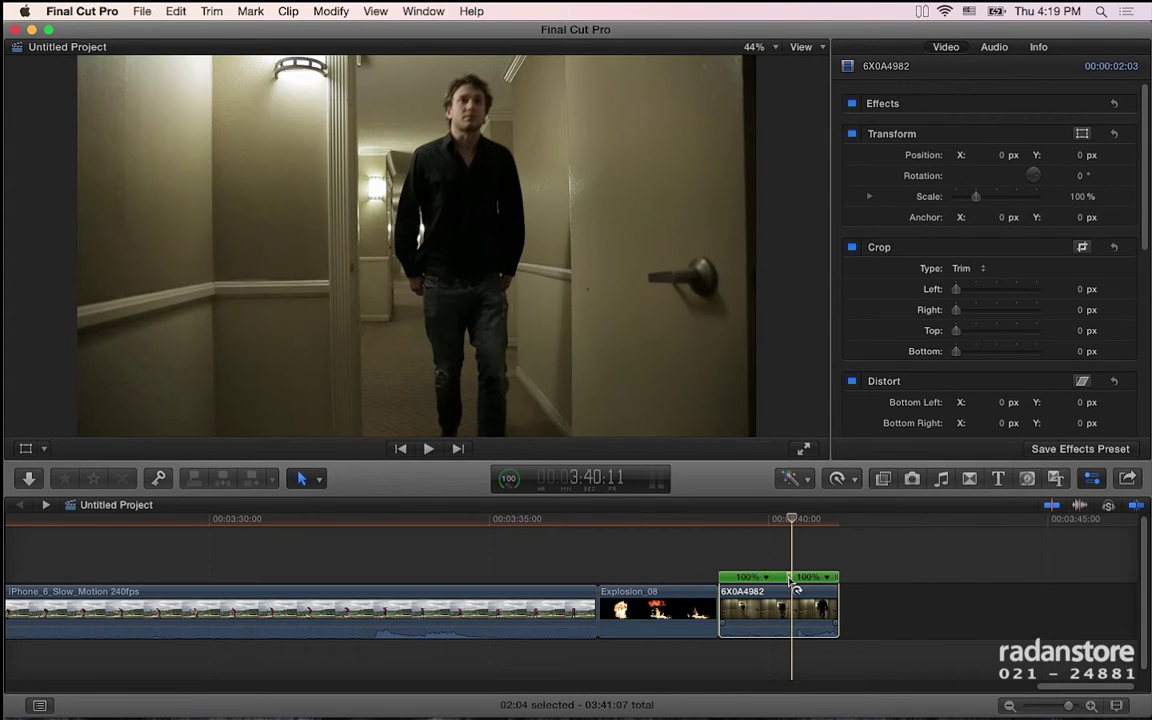
key(super+equal)
key(super+equal)
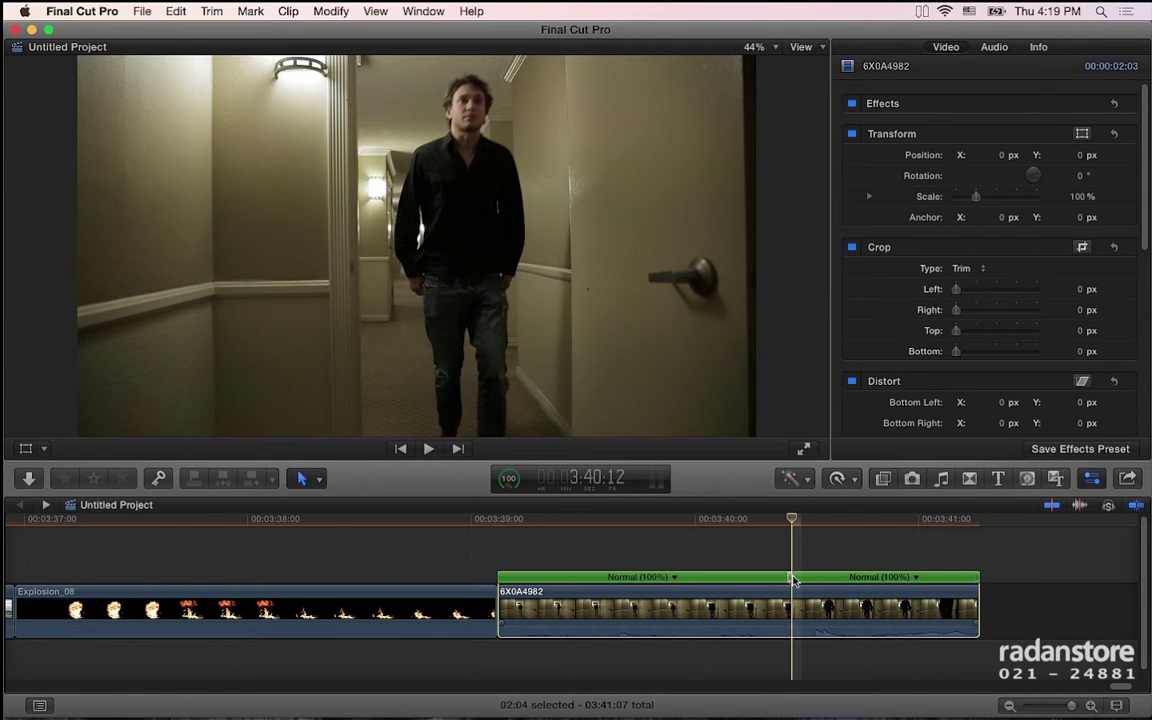
- Blade the speed at the playhead, slow the second section, and speed the first to about 151%
key(super+b)
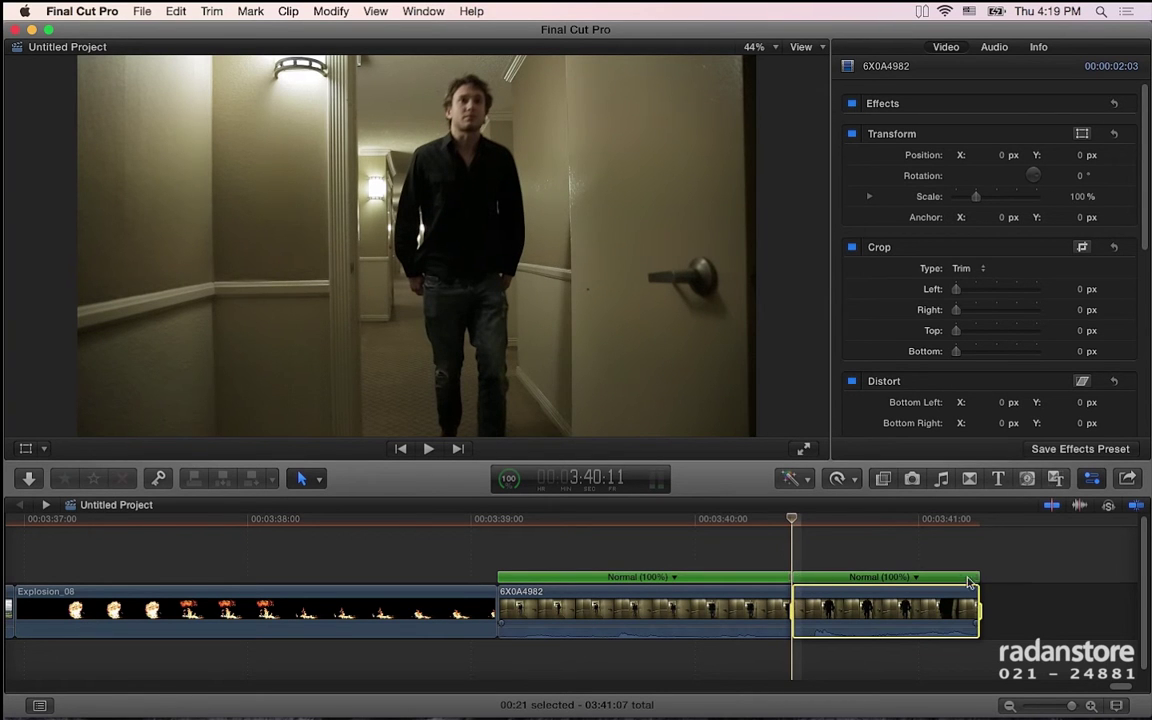
drag(980, 580, 1120, 577)
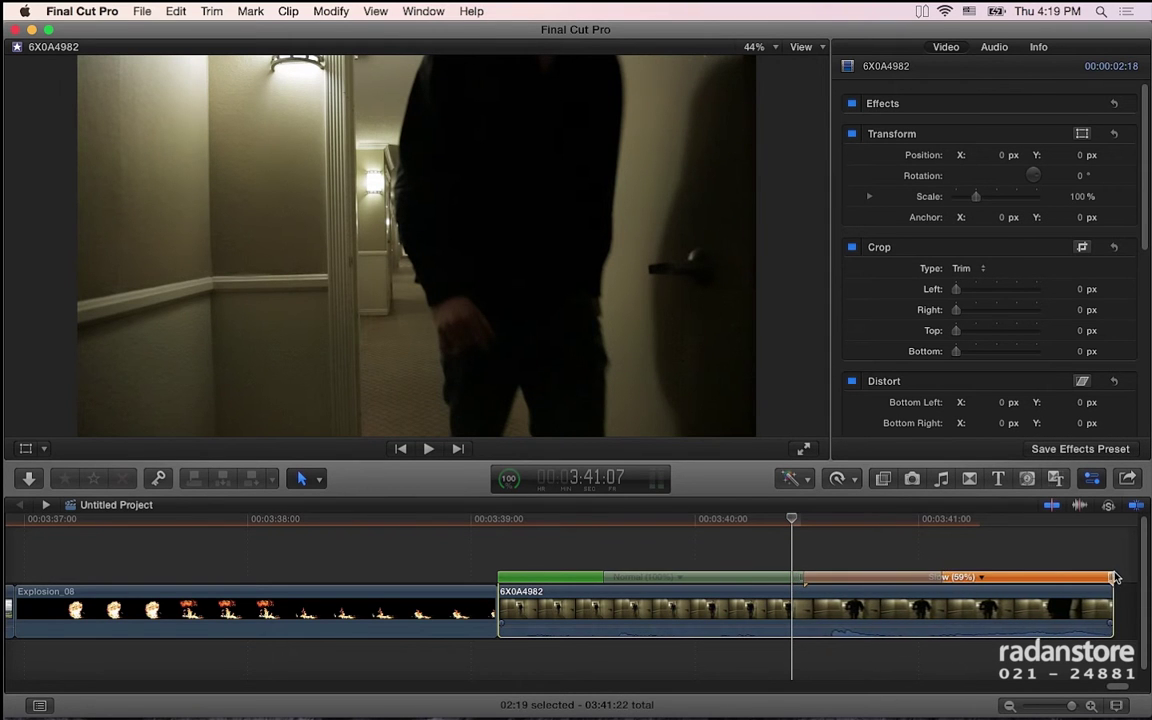
click(502, 581)
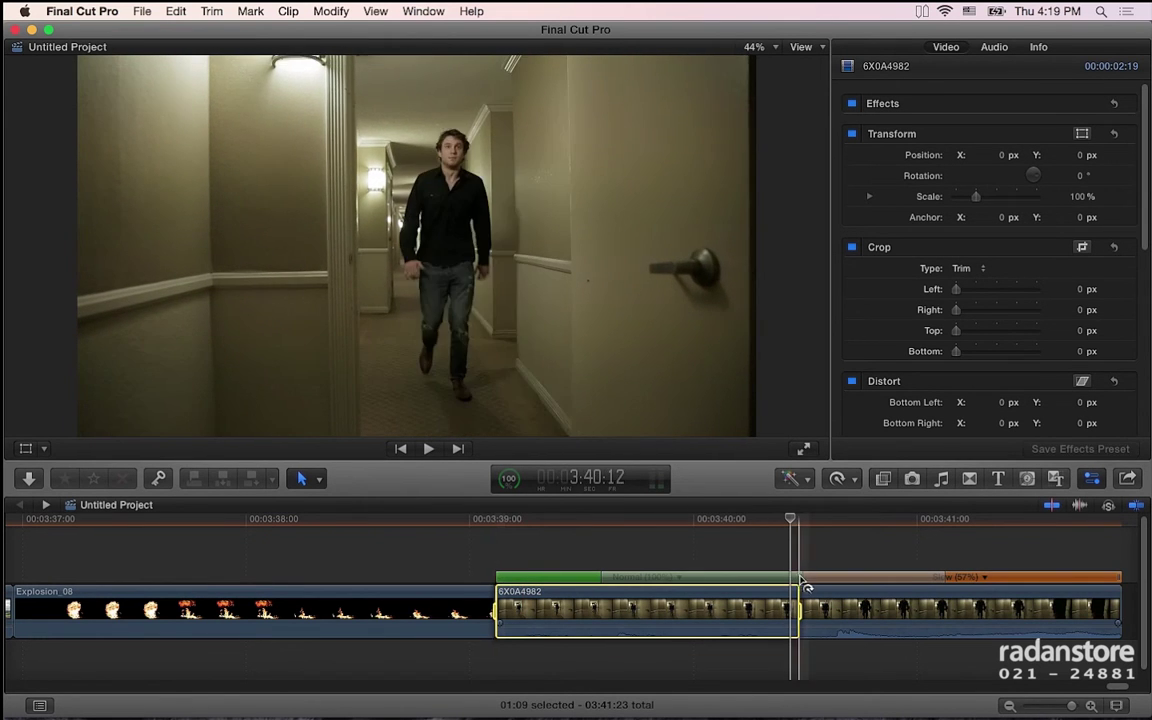
drag(800, 579, 717, 587)
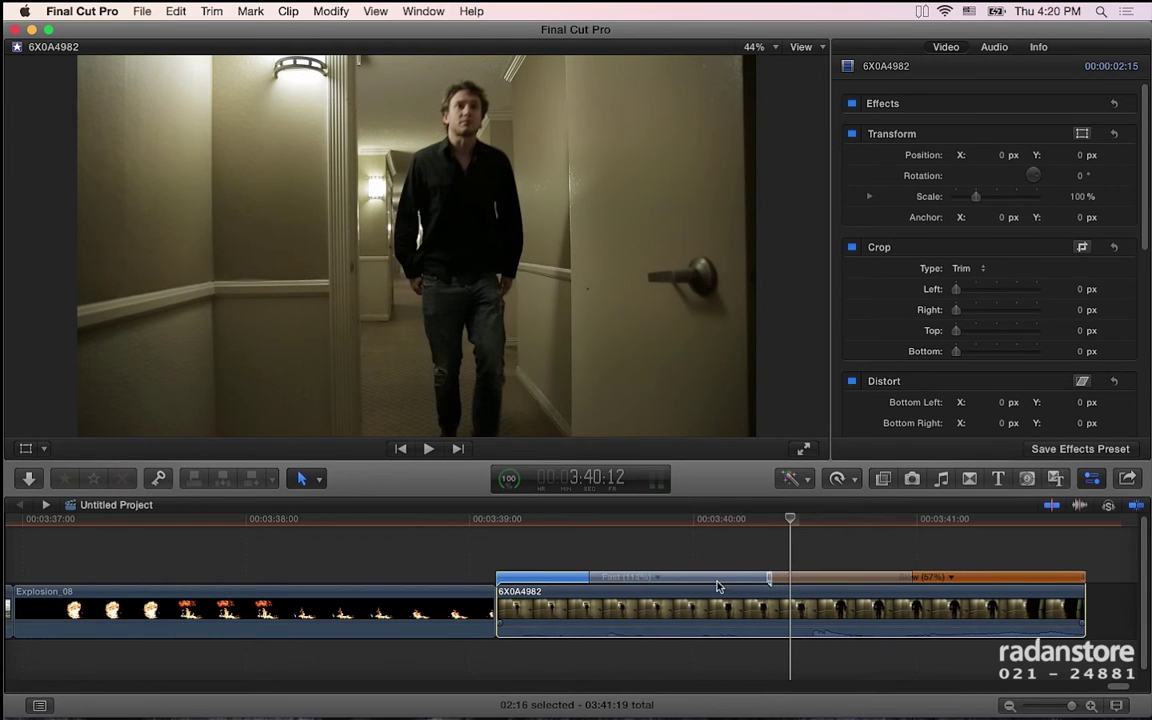
drag(717, 587, 587, 597)
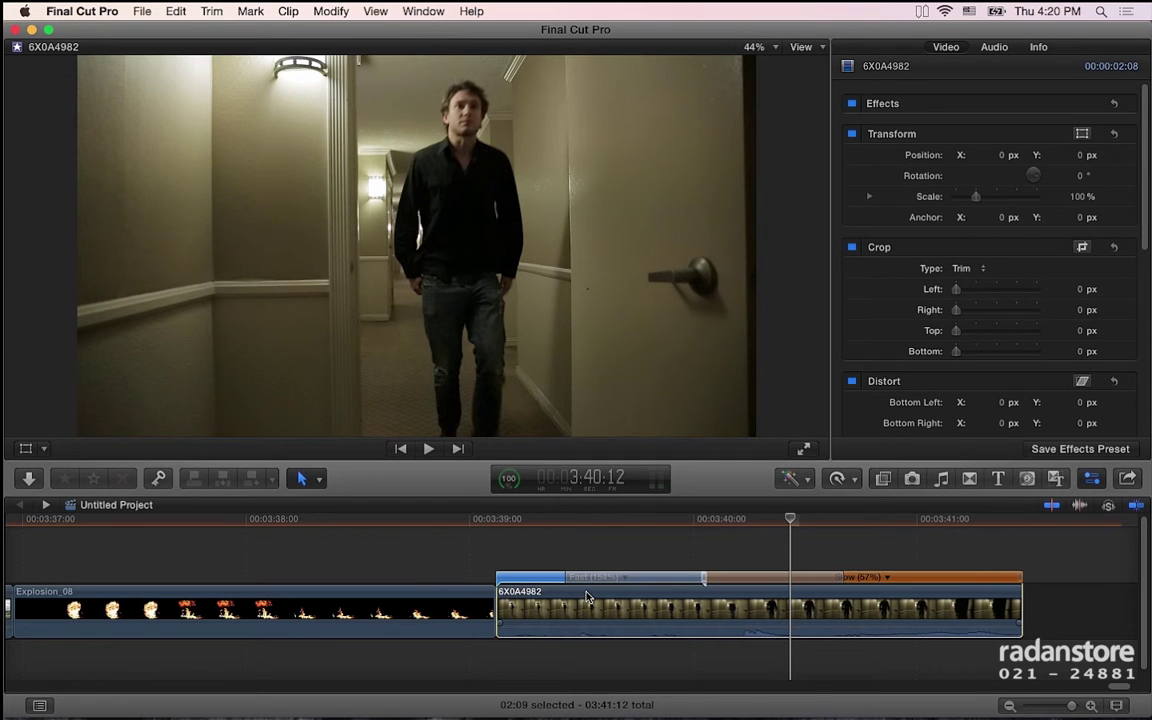
drag(587, 597, 590, 597)
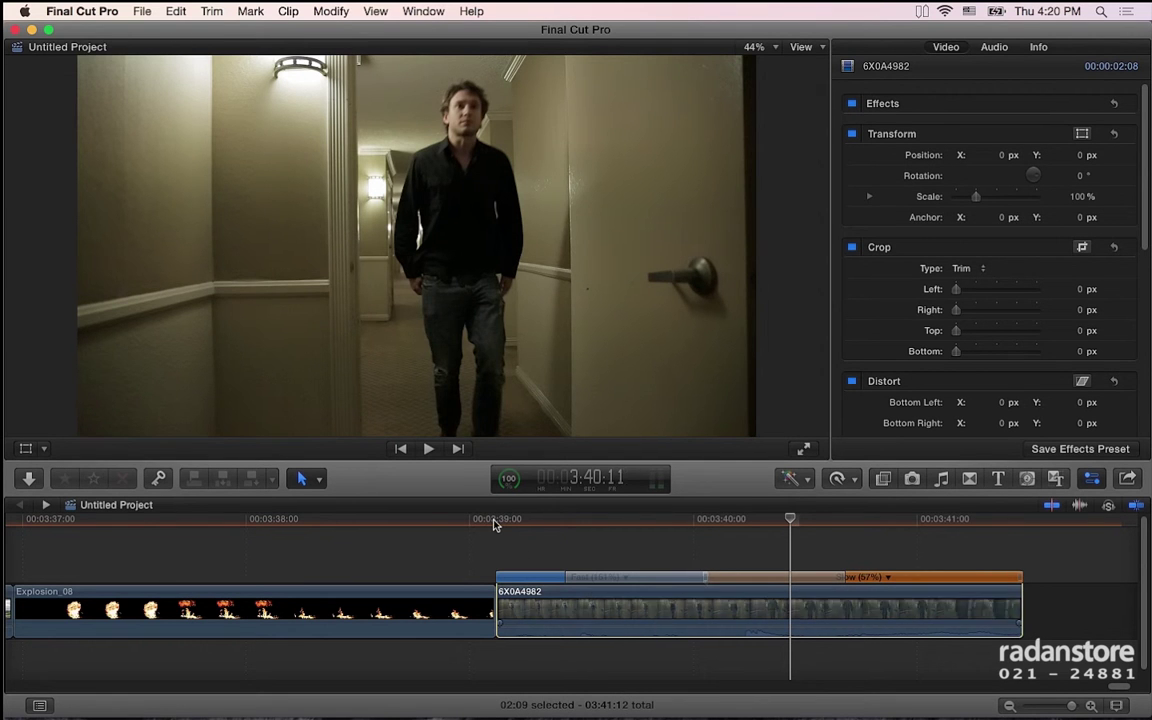
- Play the retimed clip from its start, then reset both sections to Normal (100%)
click(495, 522)
key(space)
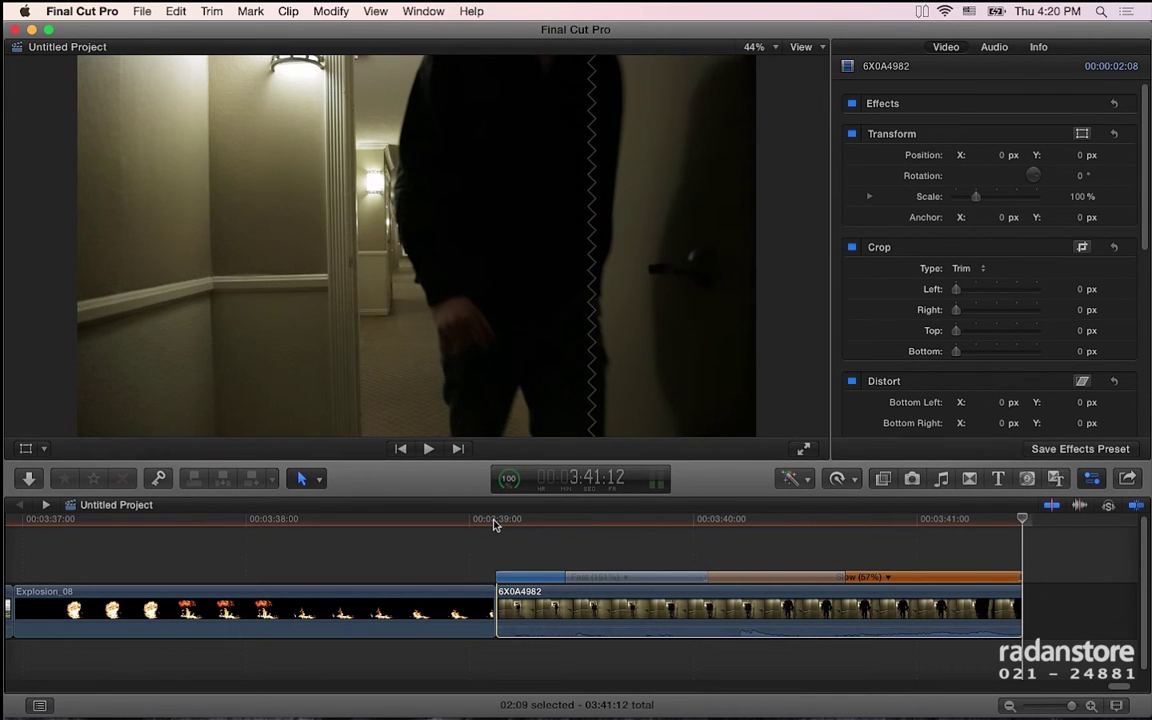
key(alt+super+r)
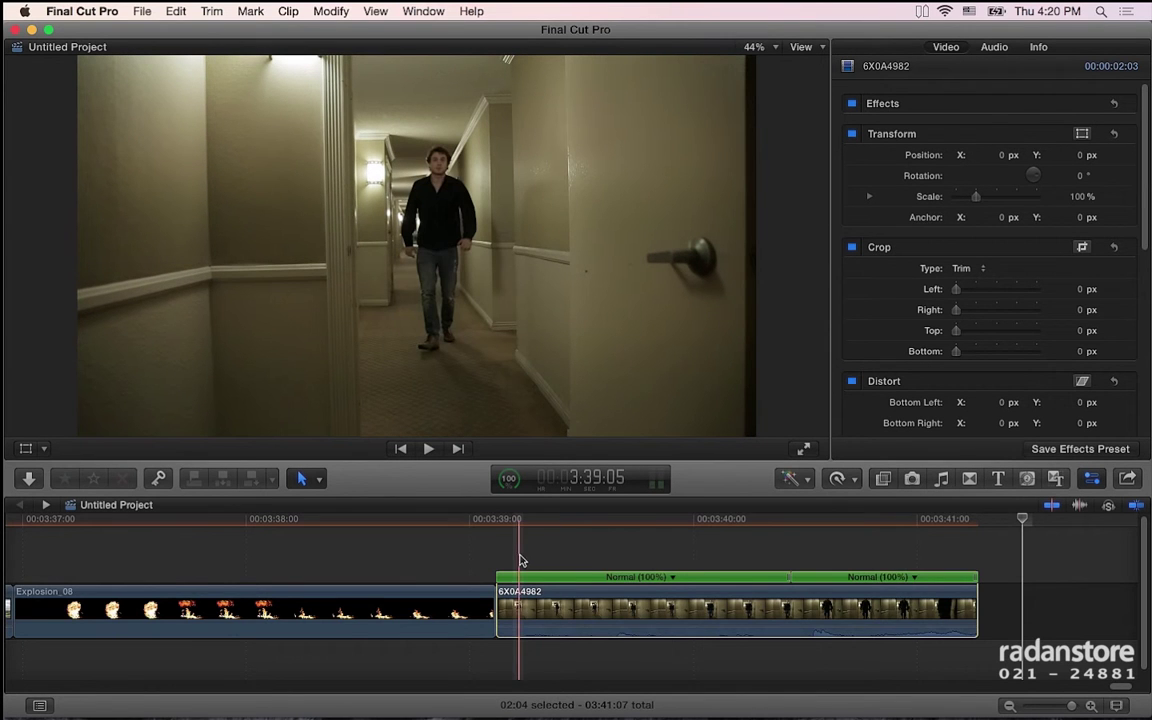
- Play and scrub through the Explosion_08 clip to find the burst
scroll(522, 558, left, 10)
scroll(520, 560, right, 5)
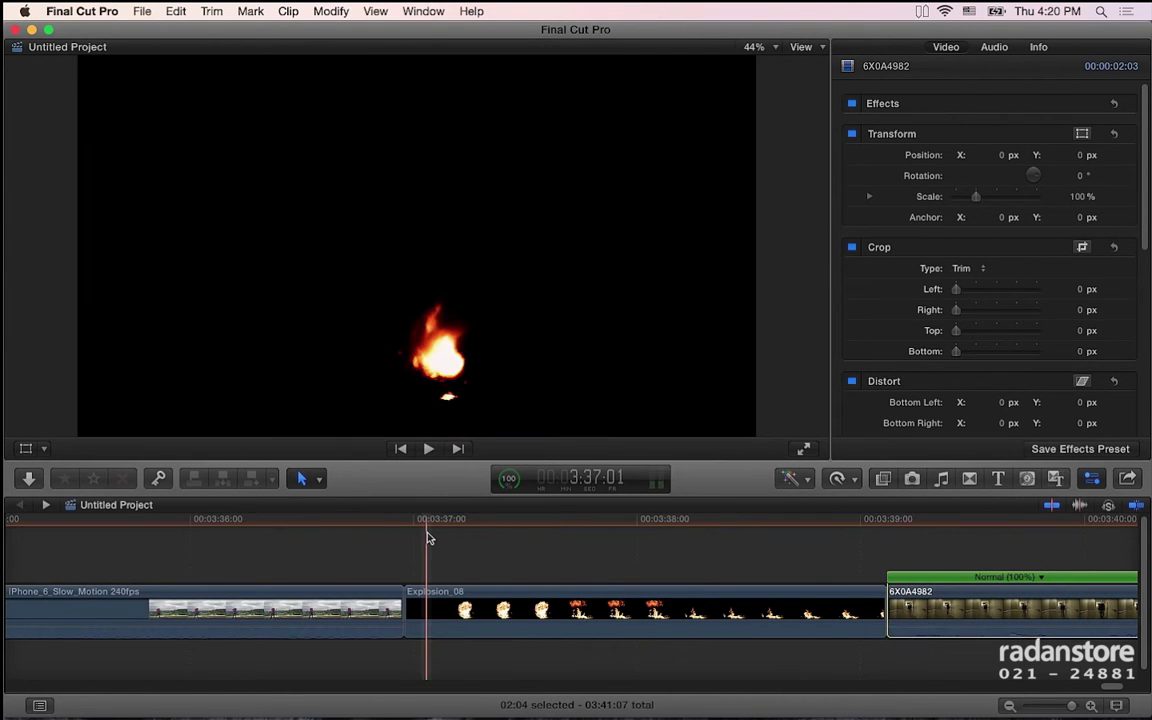
click(427, 538)
key(space)
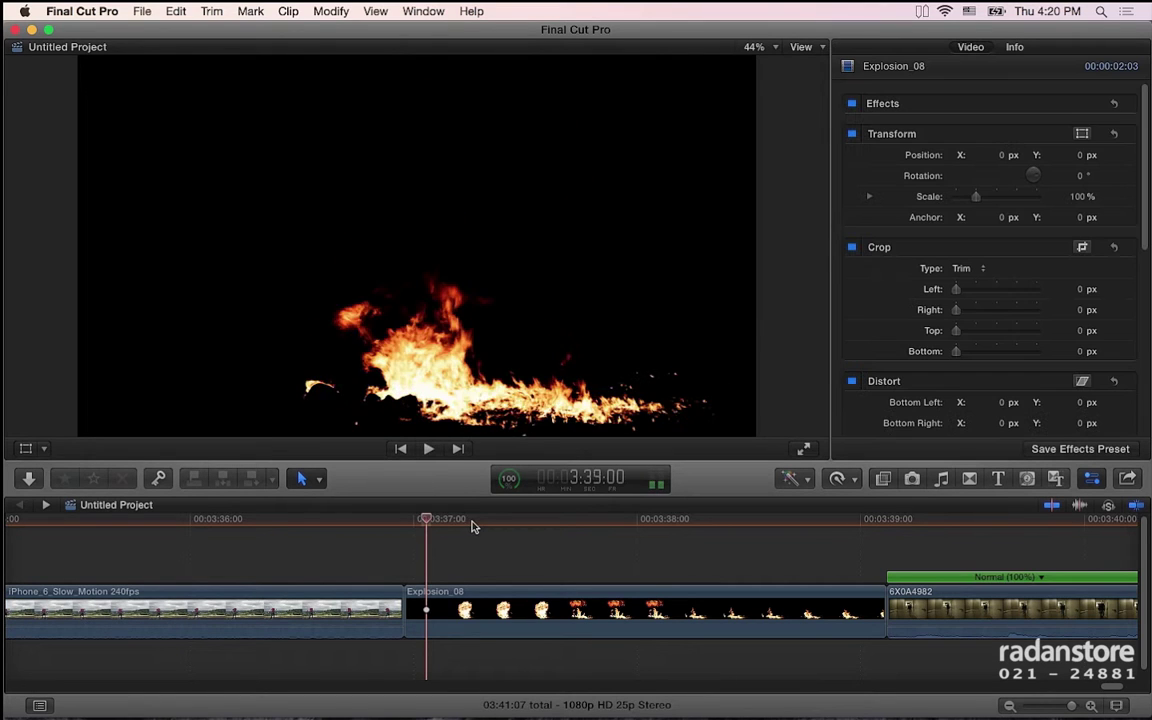
key(space)
drag(527, 531, 632, 552)
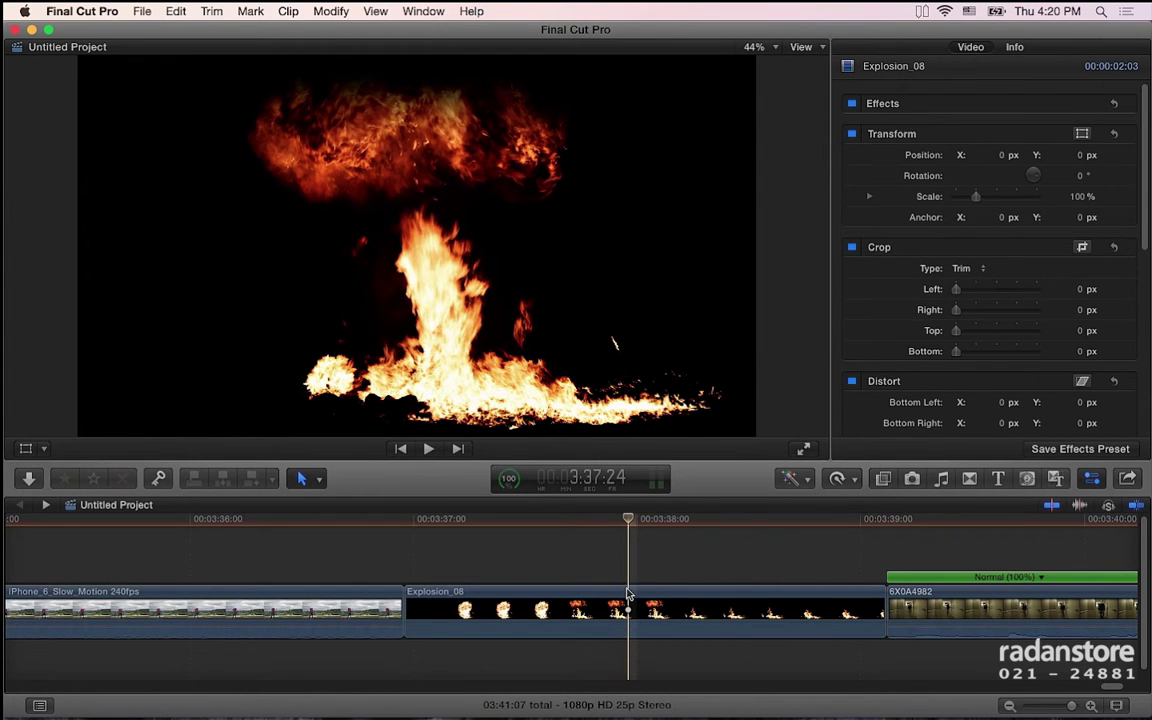
- Blade Explosion_08's speed at the playhead, slow the opening section to 55%, and play it back
click(628, 594)
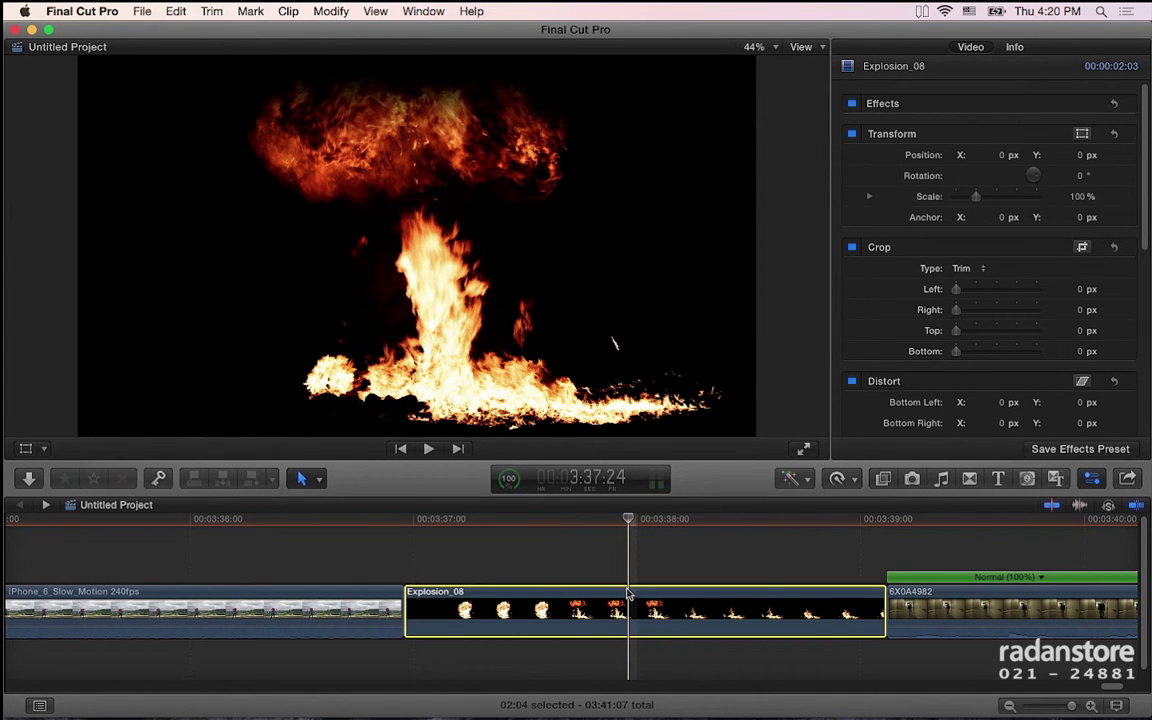
key(shift+b)
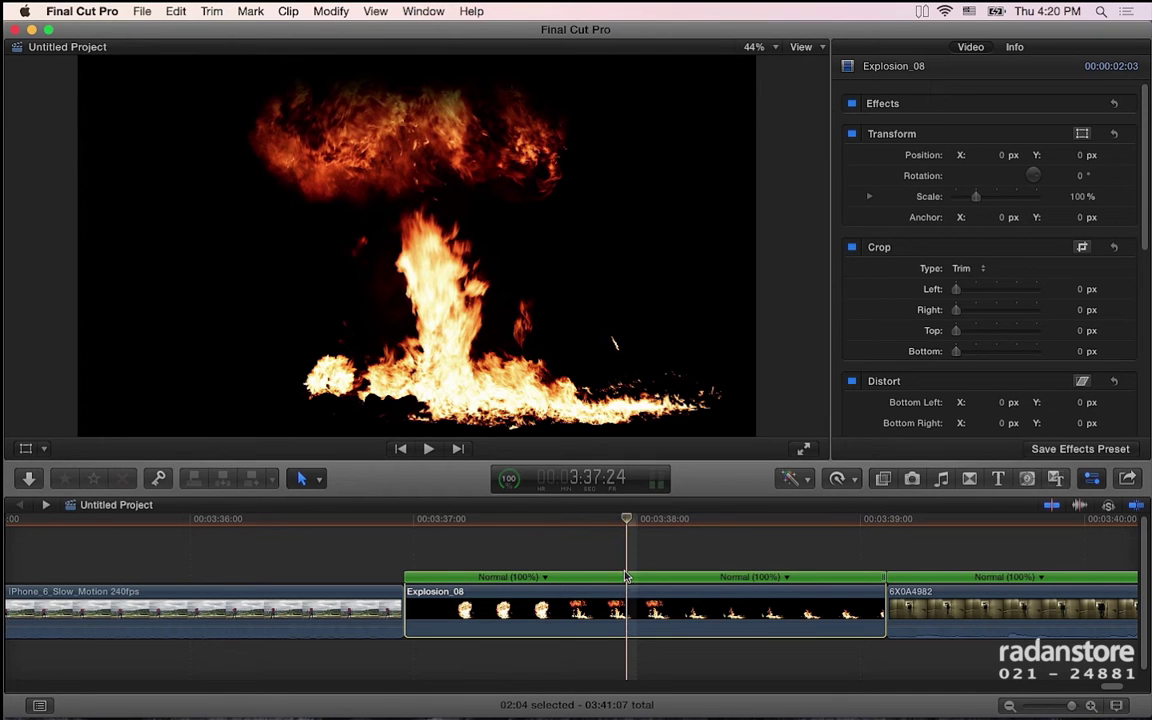
mouse_move(632, 580)
mouse_down()
mouse_move(843, 591)
mouse_move(928, 578)
mouse_up()
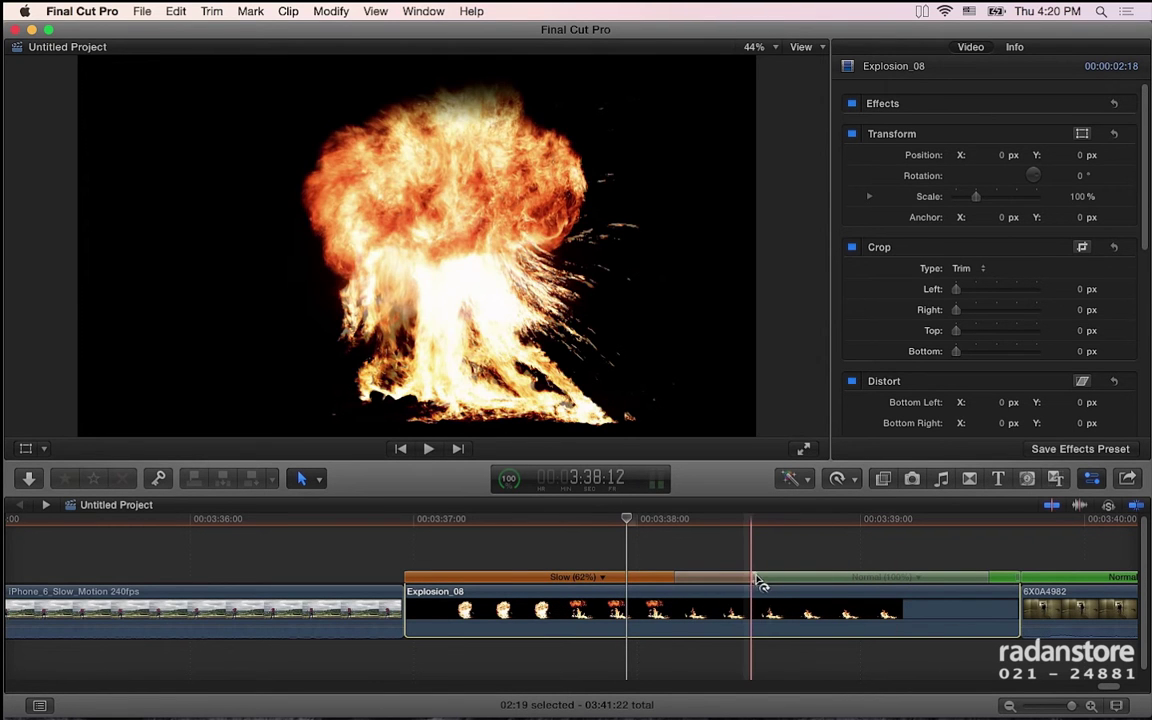
drag(770, 585, 836, 590)
click(418, 530)
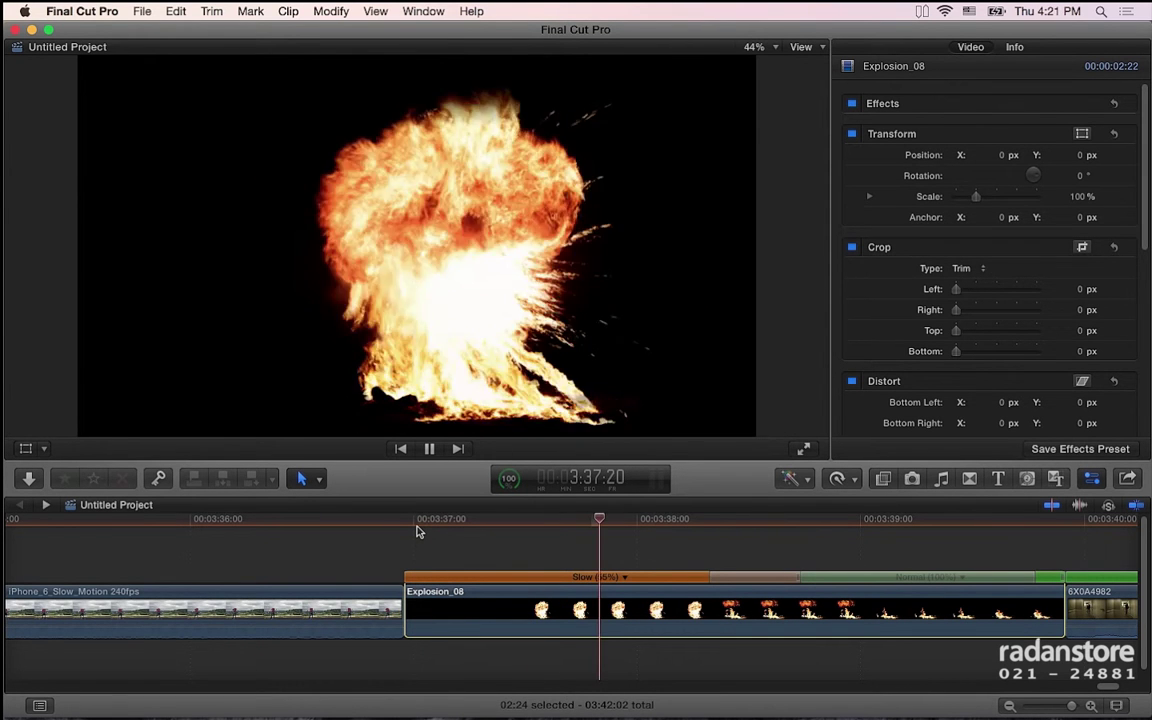
key(space)
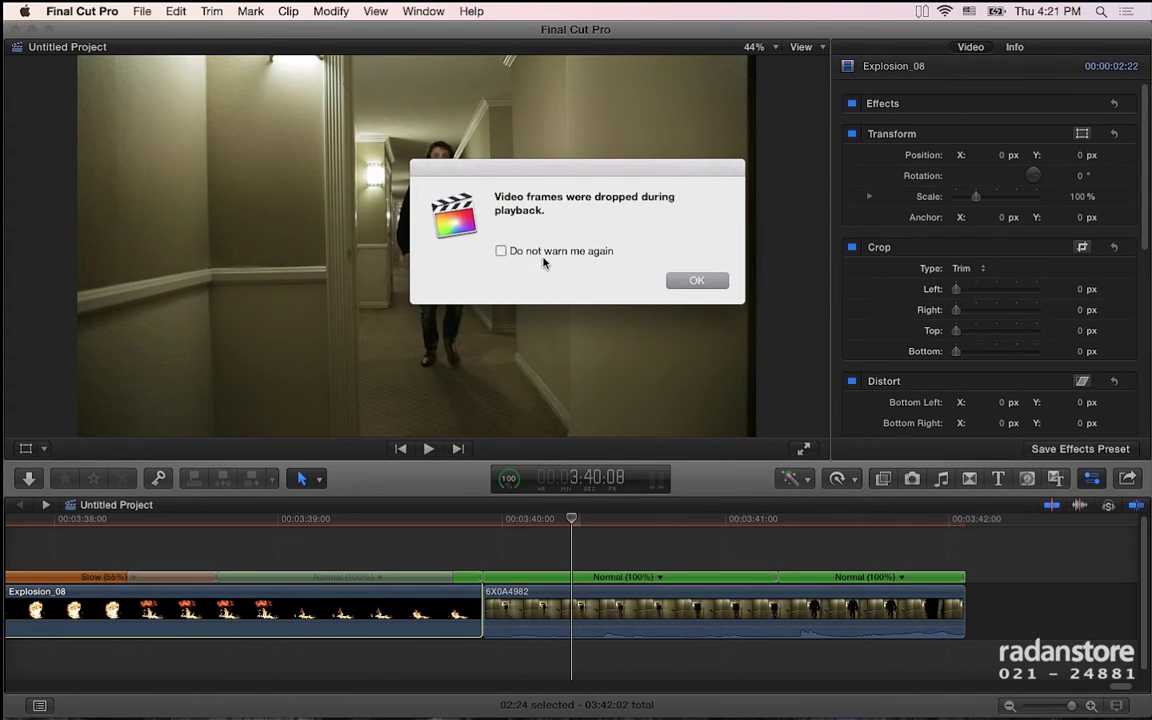
- Close the dropped-frames alert and scrub through the slowed explosion from 3:38:00
click(680, 280)
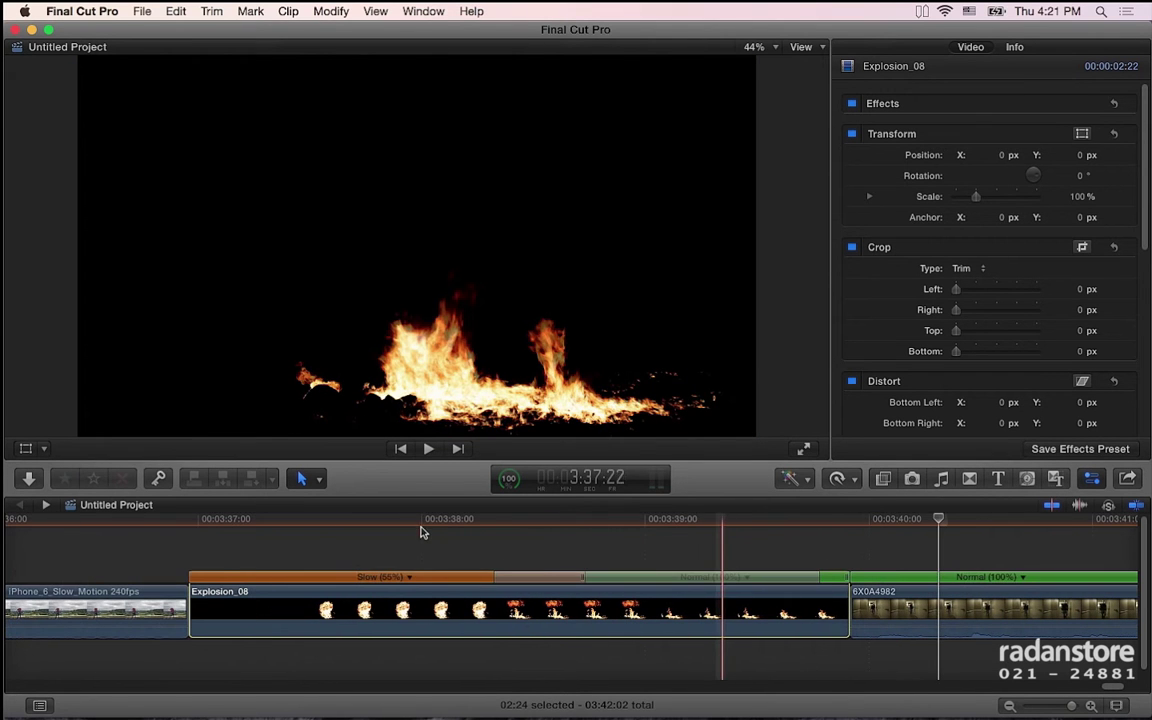
click(422, 530)
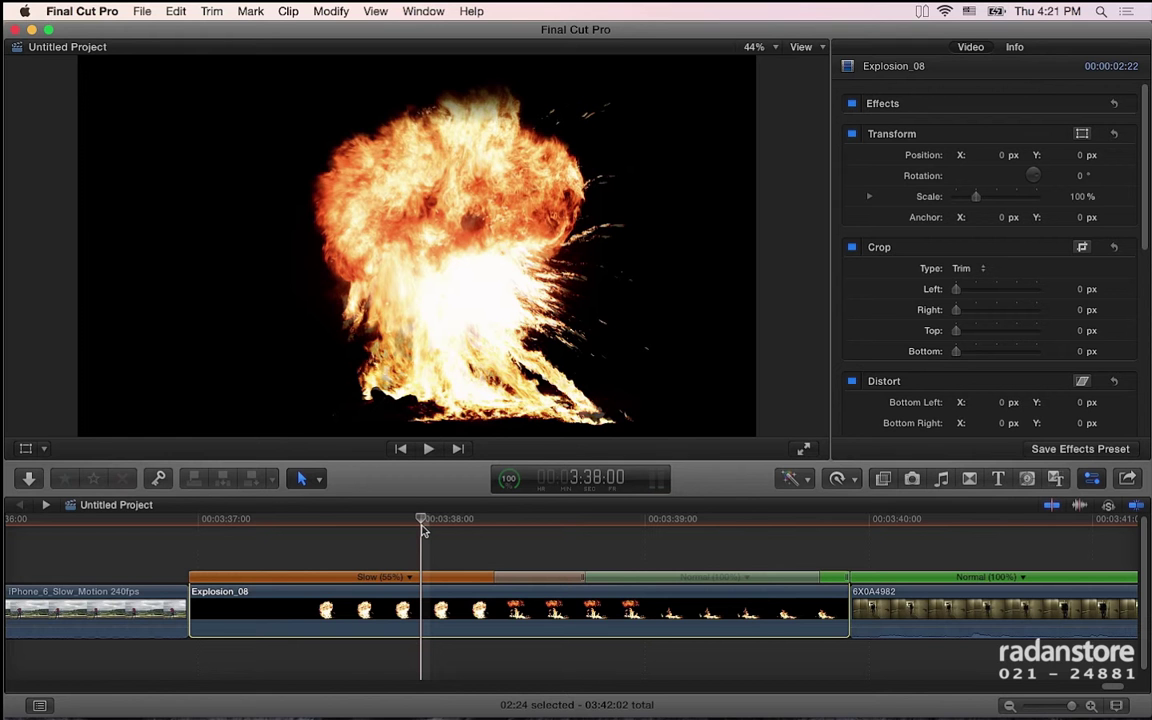
drag(430, 523, 692, 535)
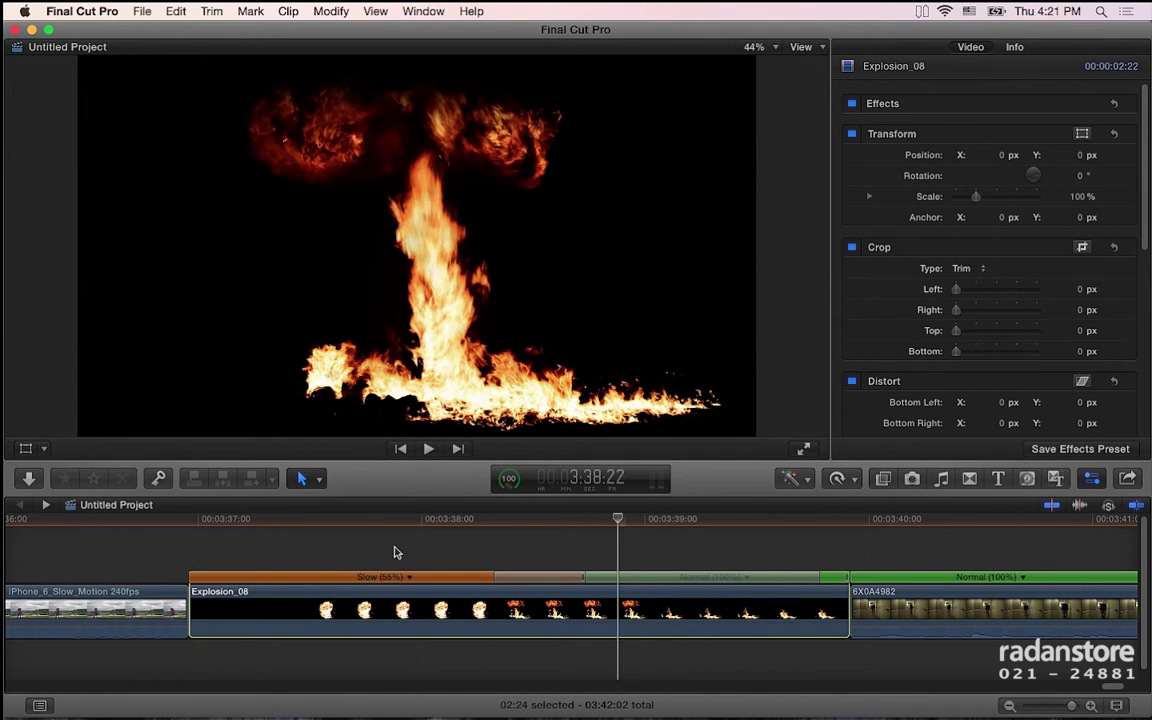
click(402, 551)
- Review the skateboard footage and extend the first clip's end to the playhead
scroll(431, 575, left, 5)
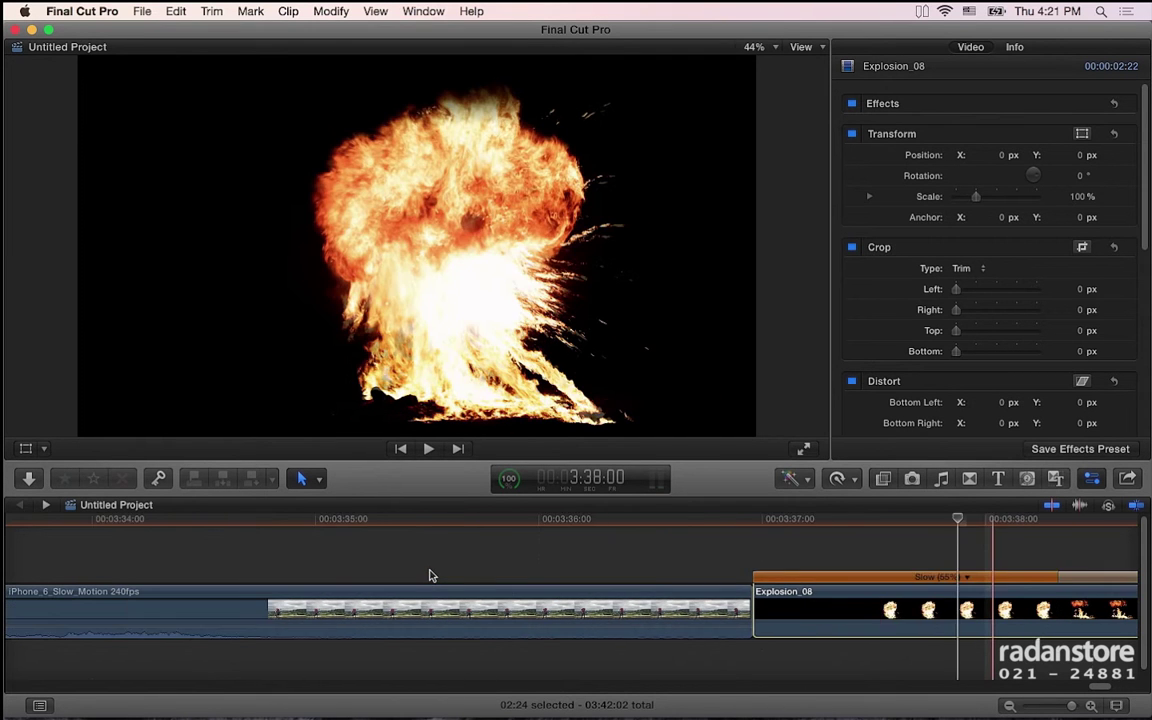
scroll(431, 575, left, 3)
click(266, 568)
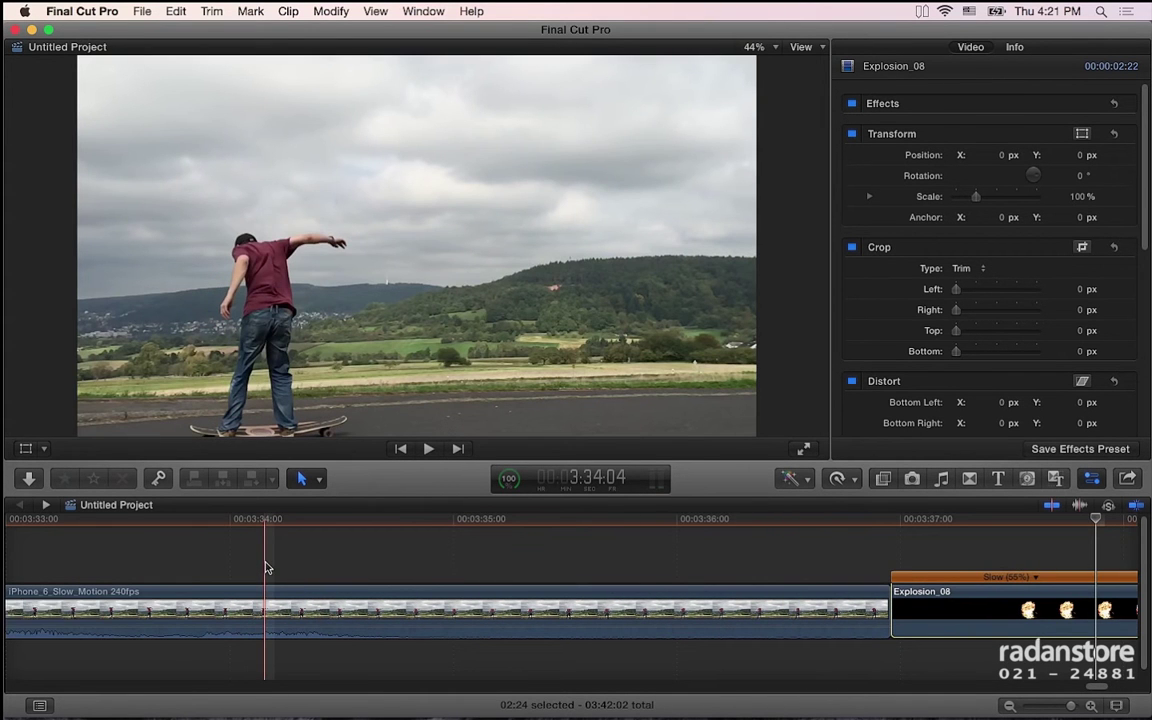
key(super+minus)
key(super+minus)
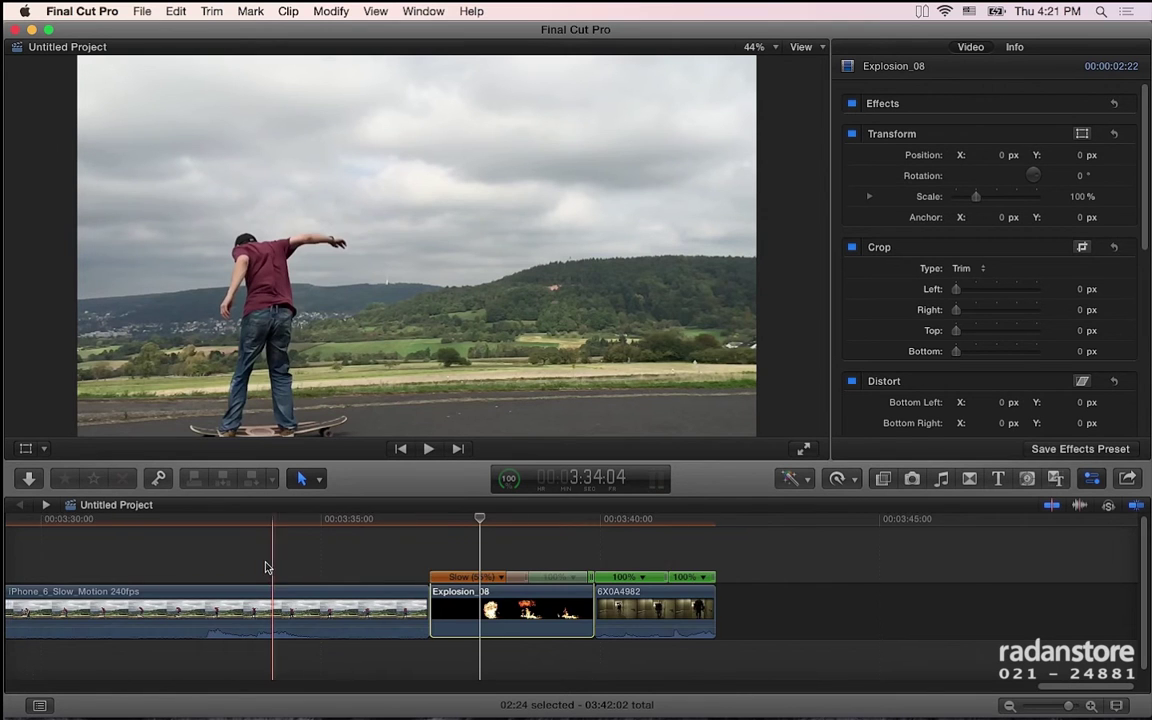
scroll(266, 568, left, 5)
scroll(266, 568, left, 1)
scroll(266, 568, left, 4)
key(space)
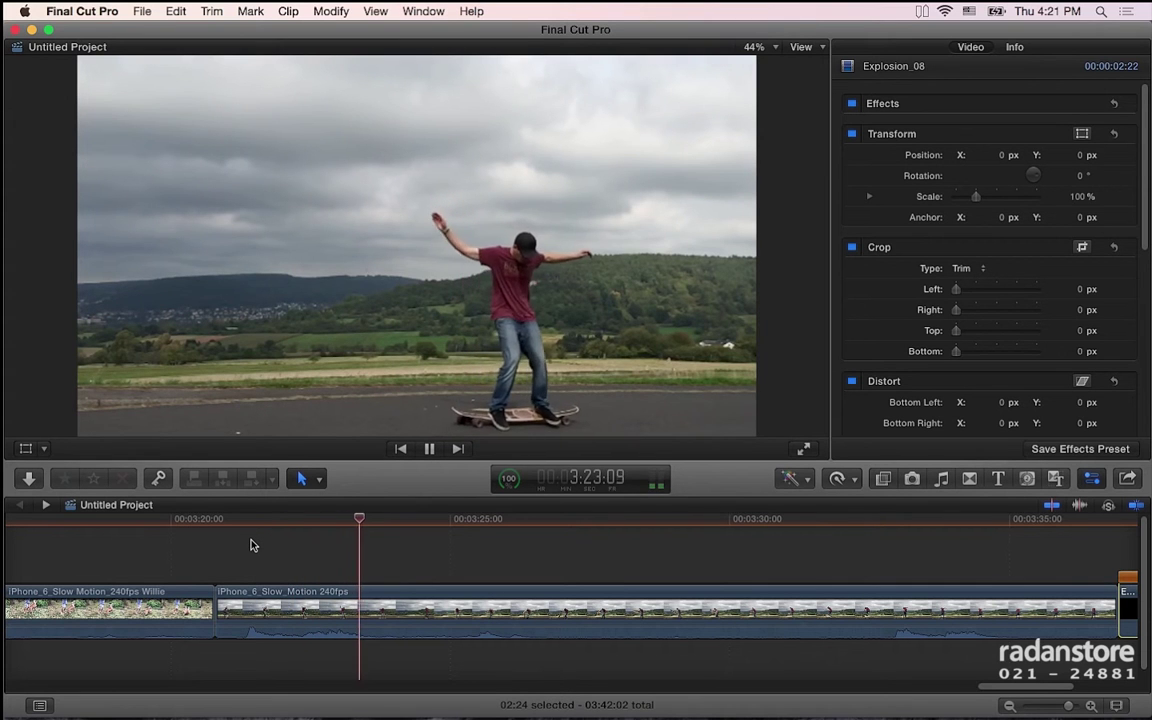
key(space)
key(Left)
key(Left)
key(Left)
key(Left)
key(Left)
key(Left)
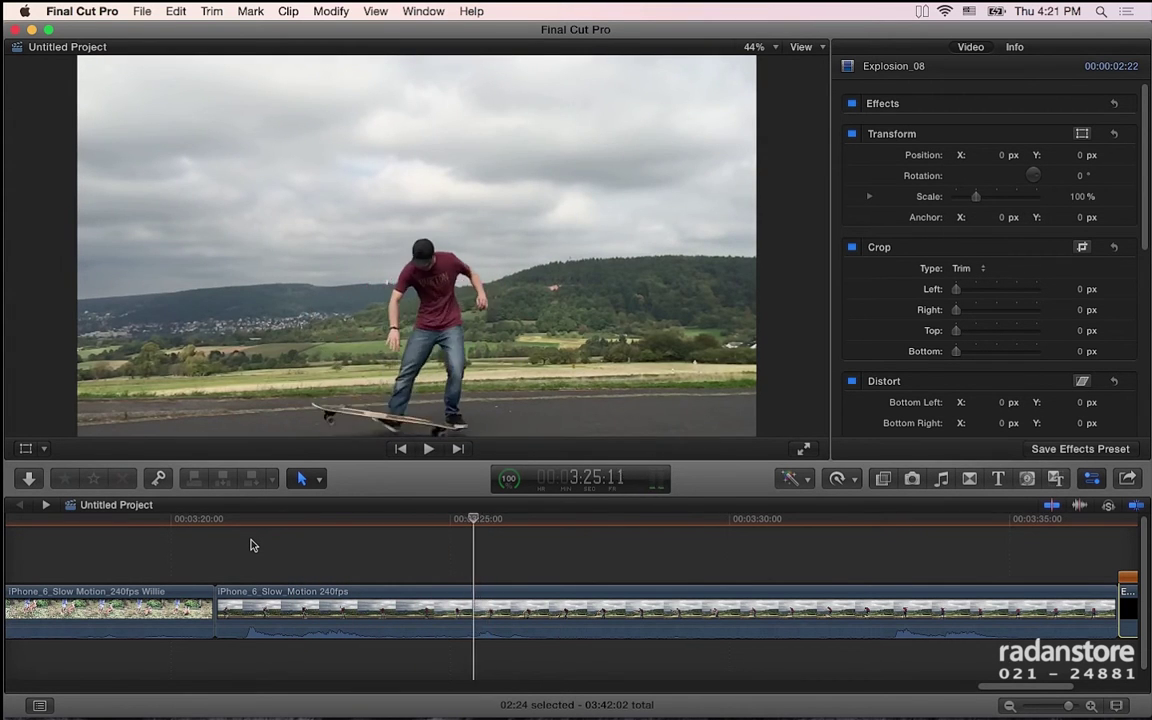
key(Left)
key(Left)
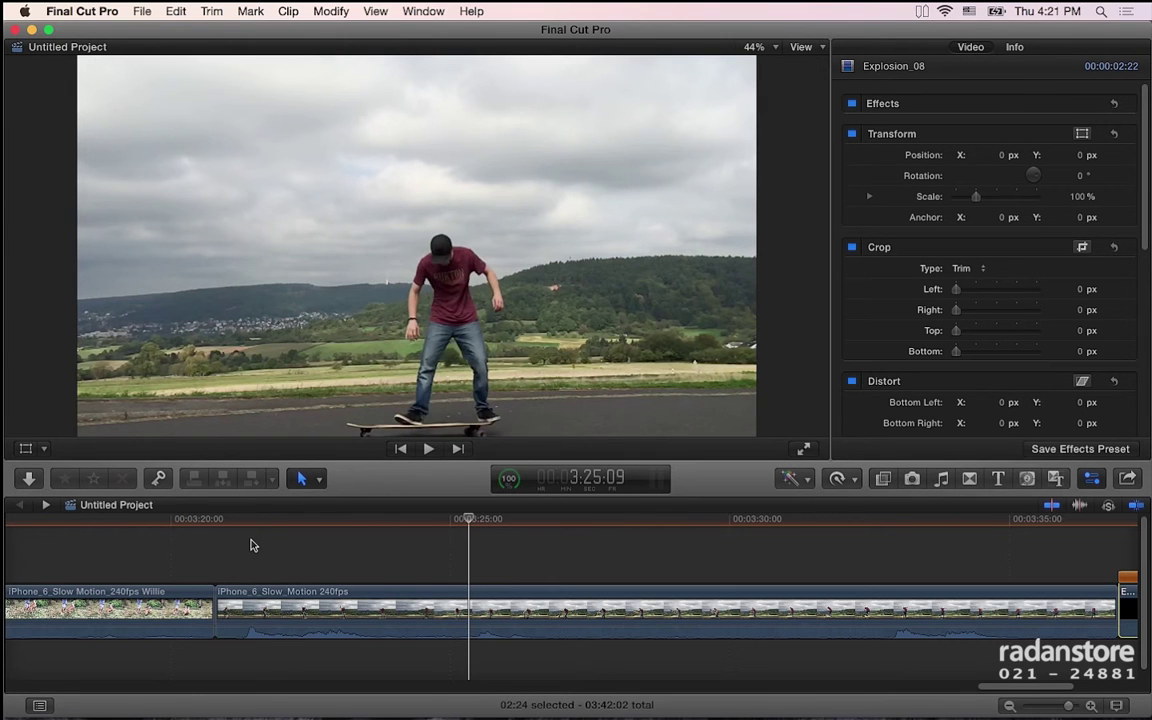
key(shift+x)
- Play the skateboard clip from 3:21:14 to review it
click(363, 538)
click(487, 532)
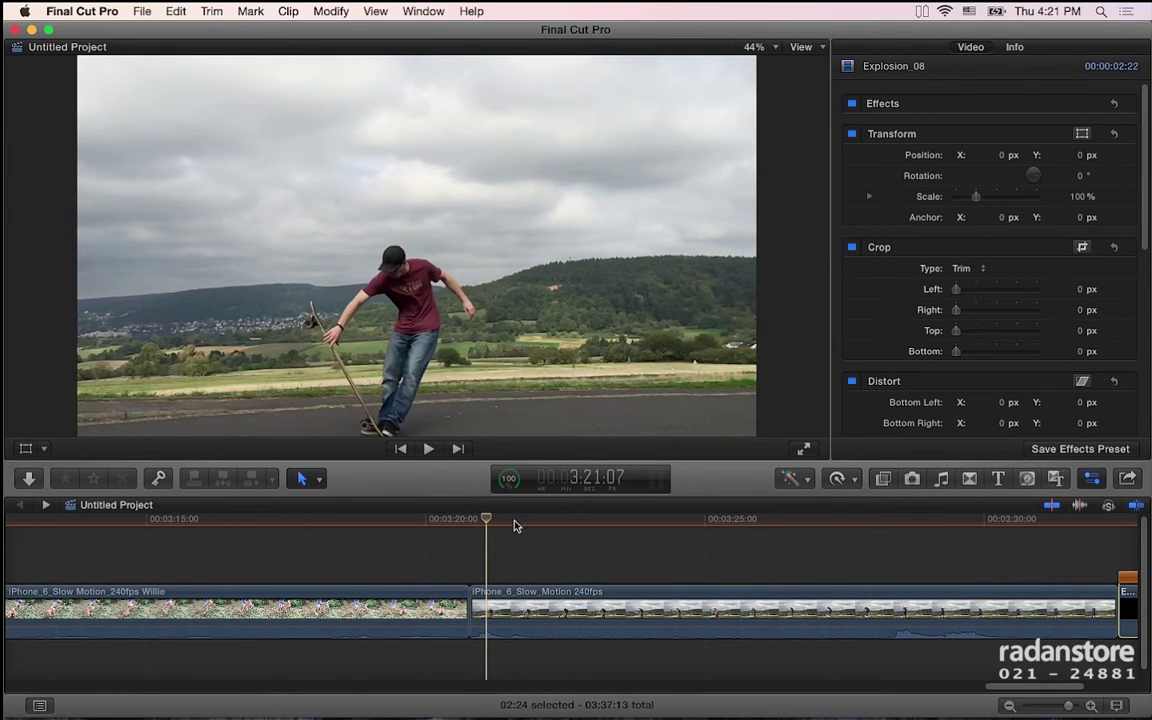
click(514, 523)
key(space)
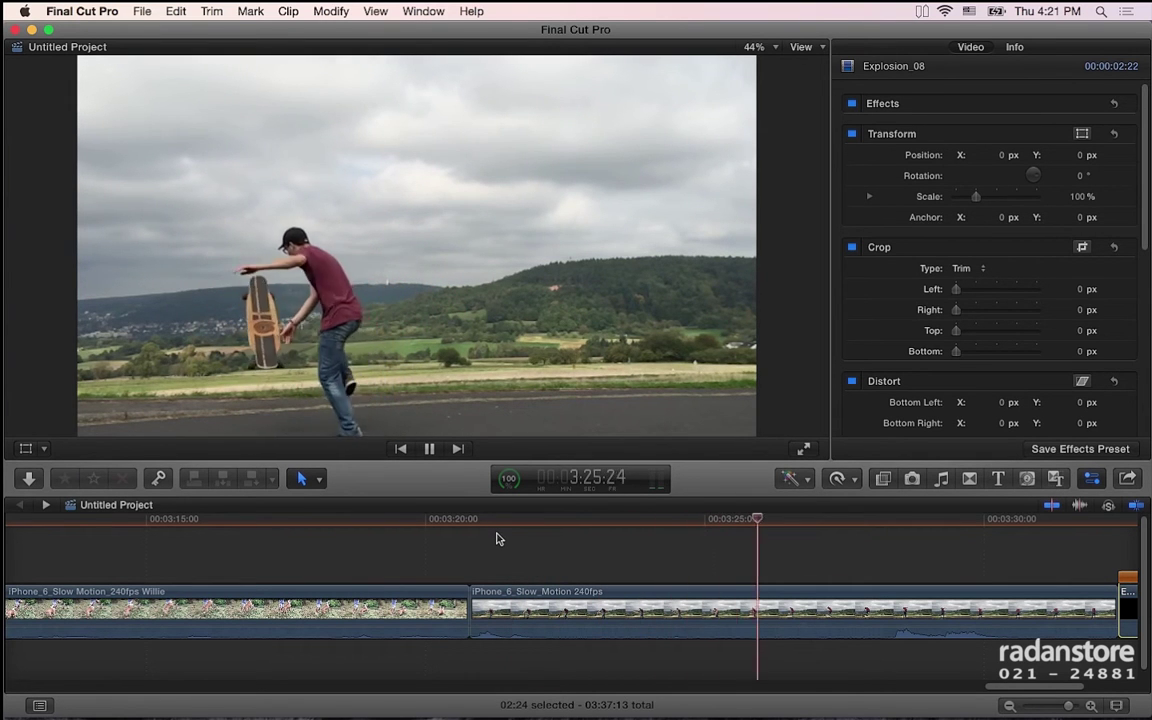
key(space)
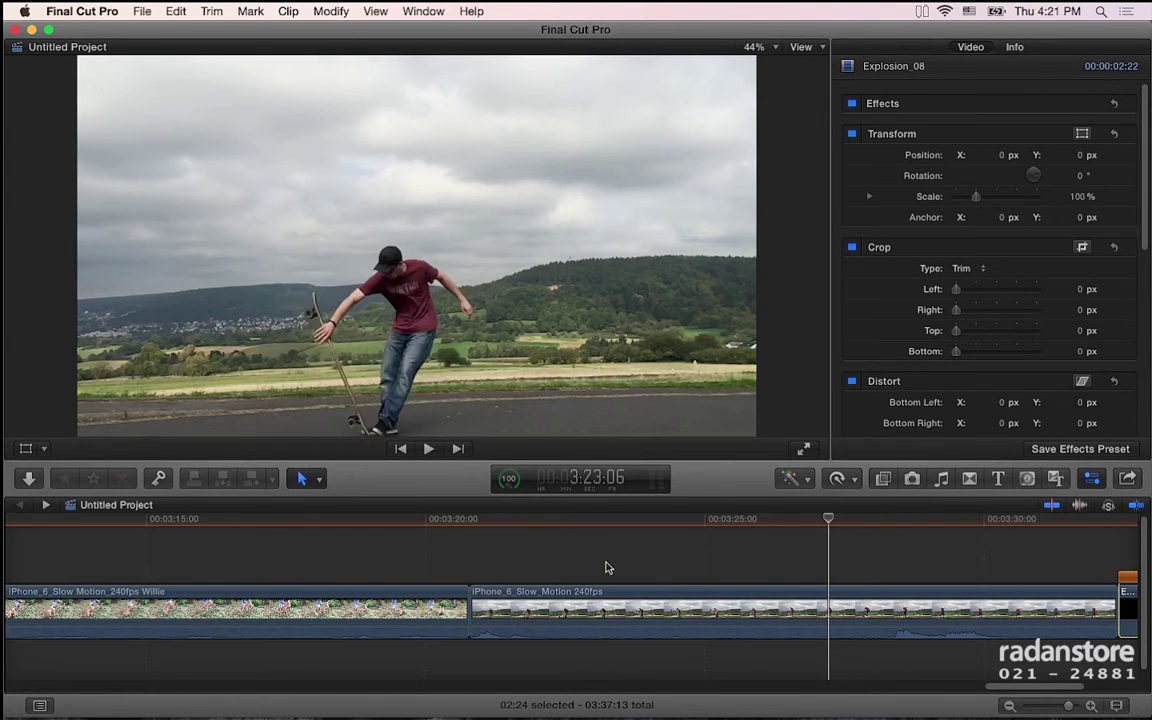
- Blade the clip's speed at the playhead and speed the second section to Fast (236%)
click(829, 594)
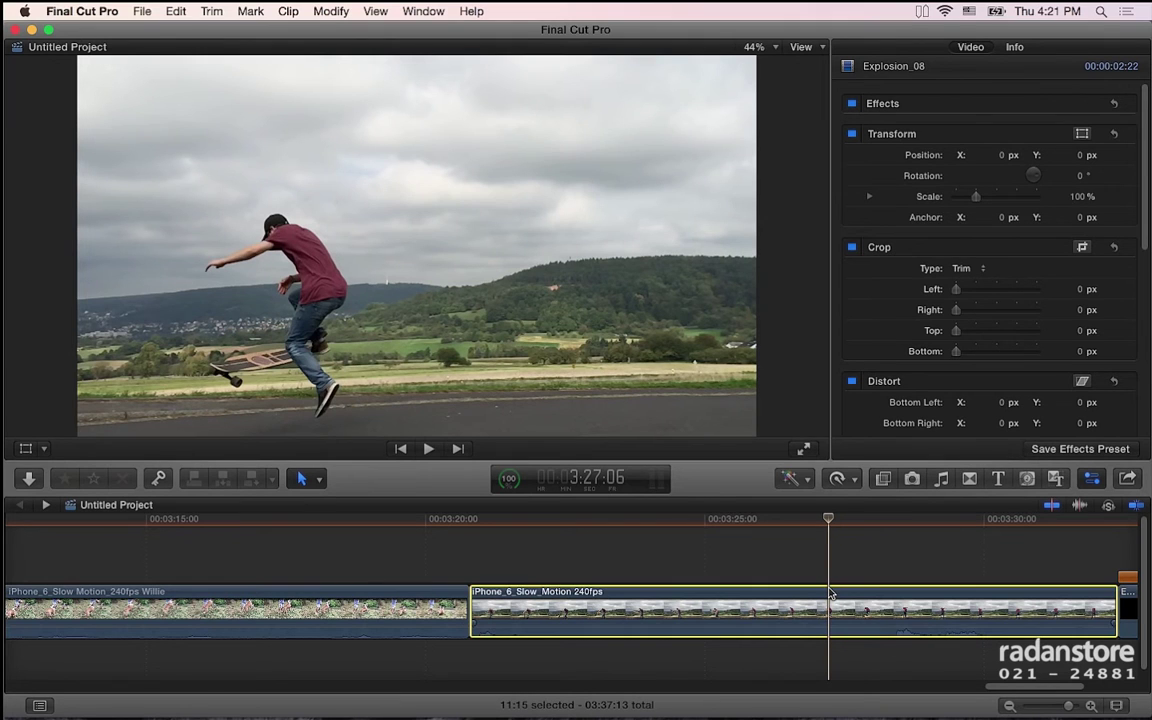
key(shift+b)
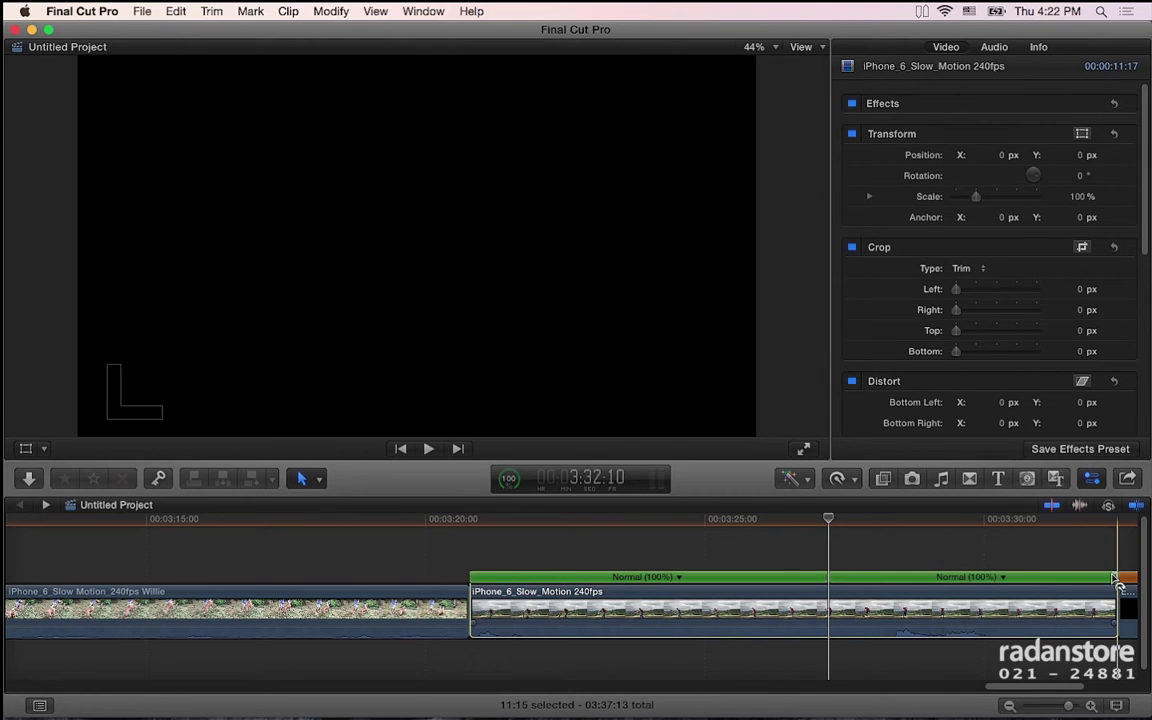
drag(1113, 578, 1020, 578)
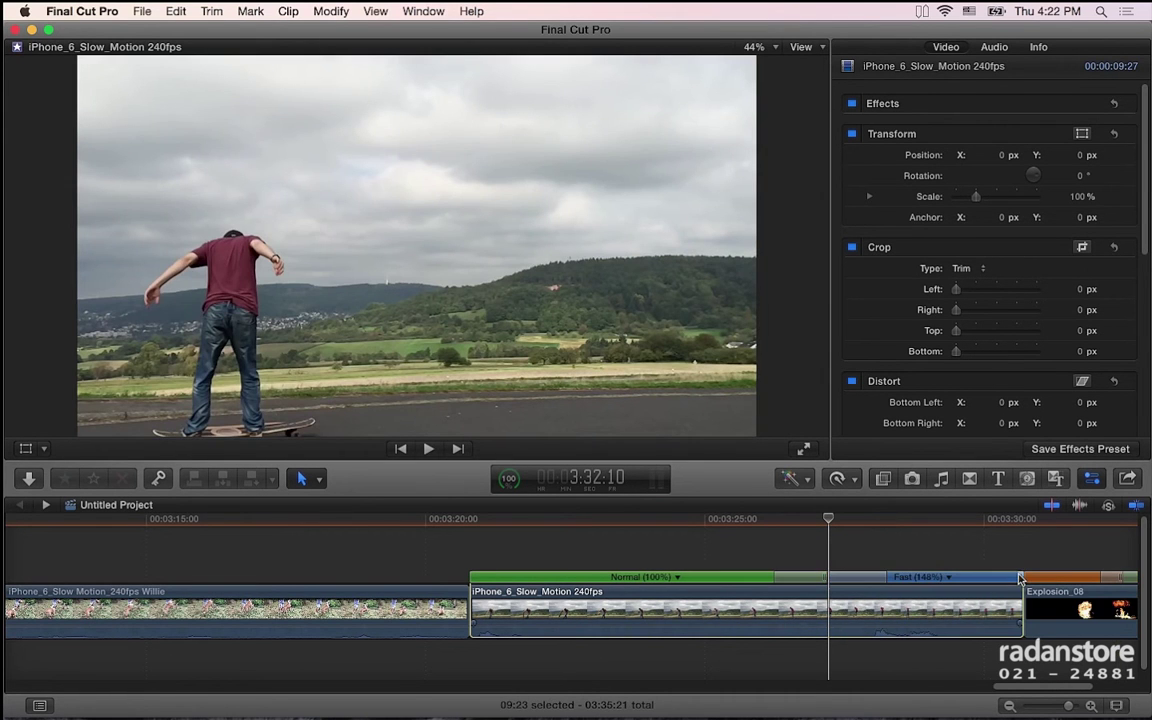
key(super+z)
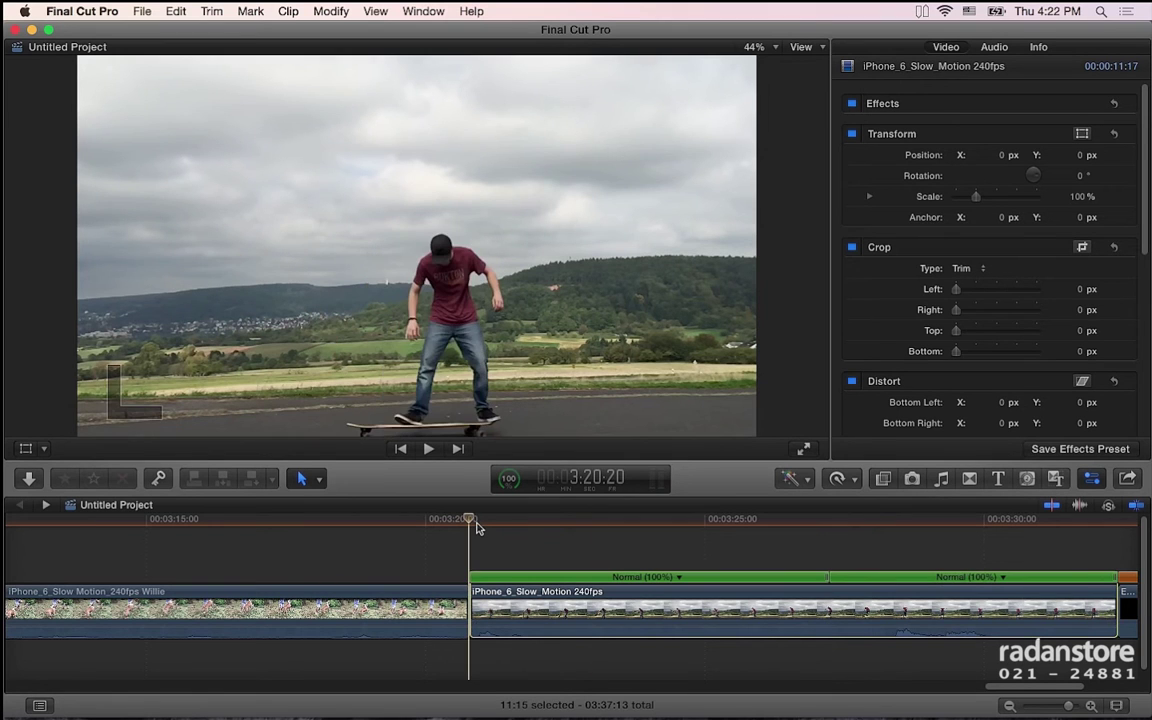
key(space)
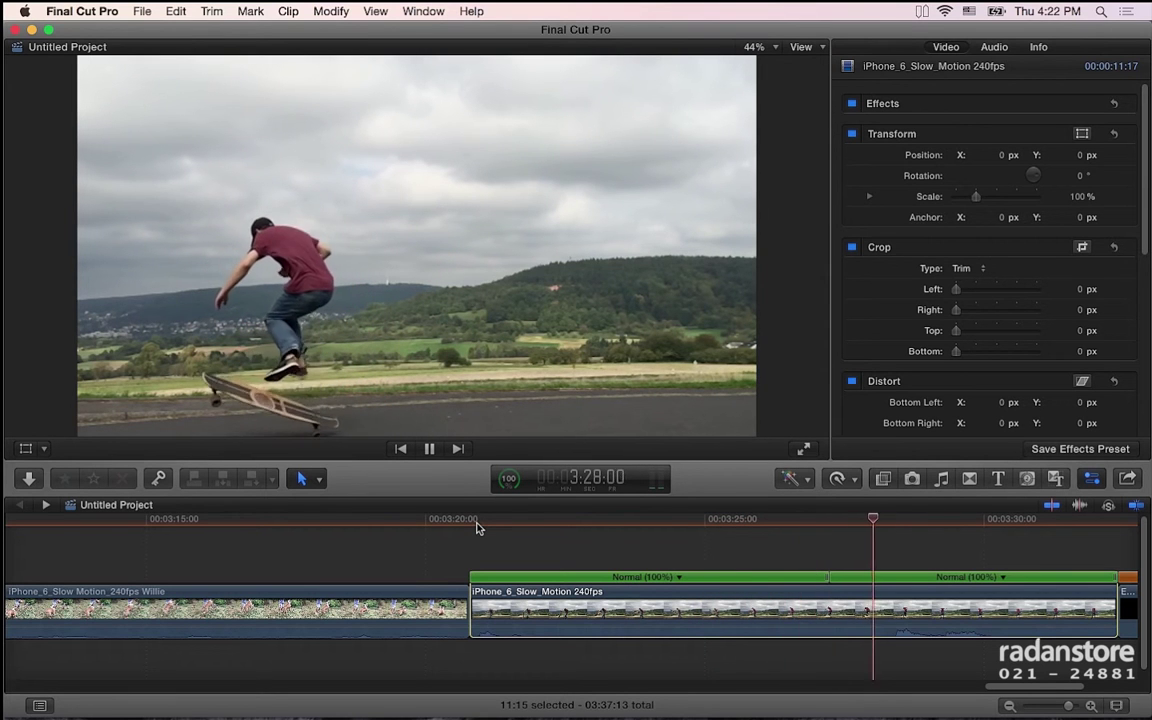
key(space)
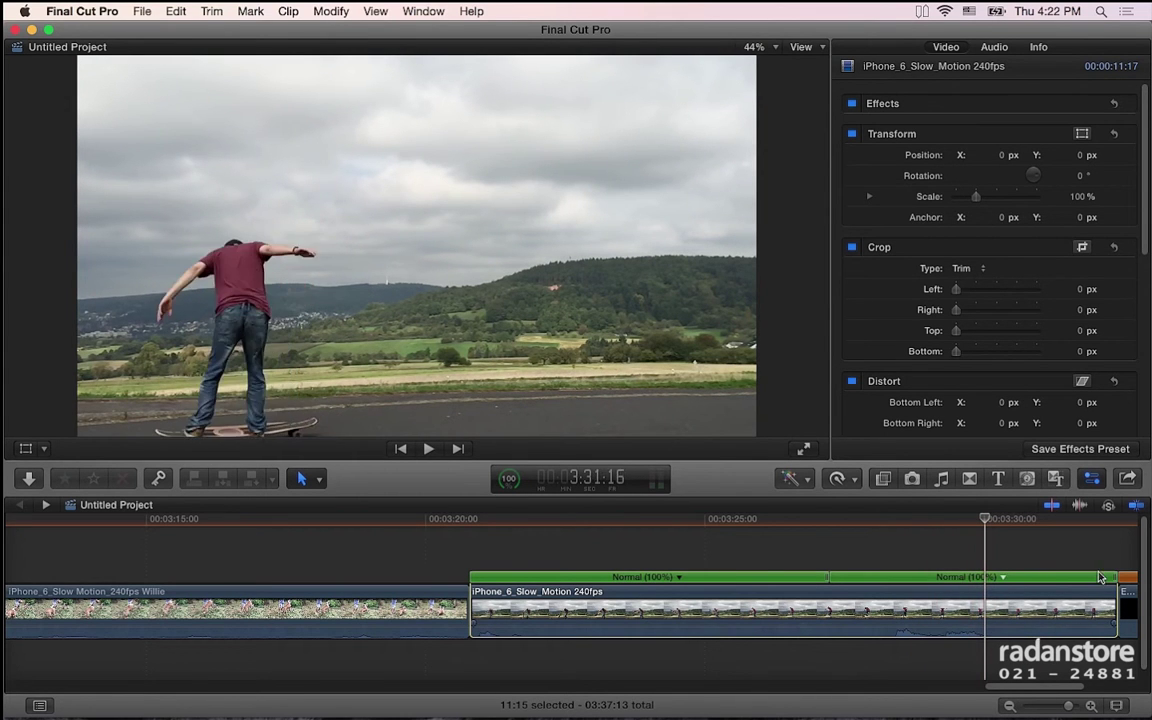
drag(1118, 580, 952, 588)
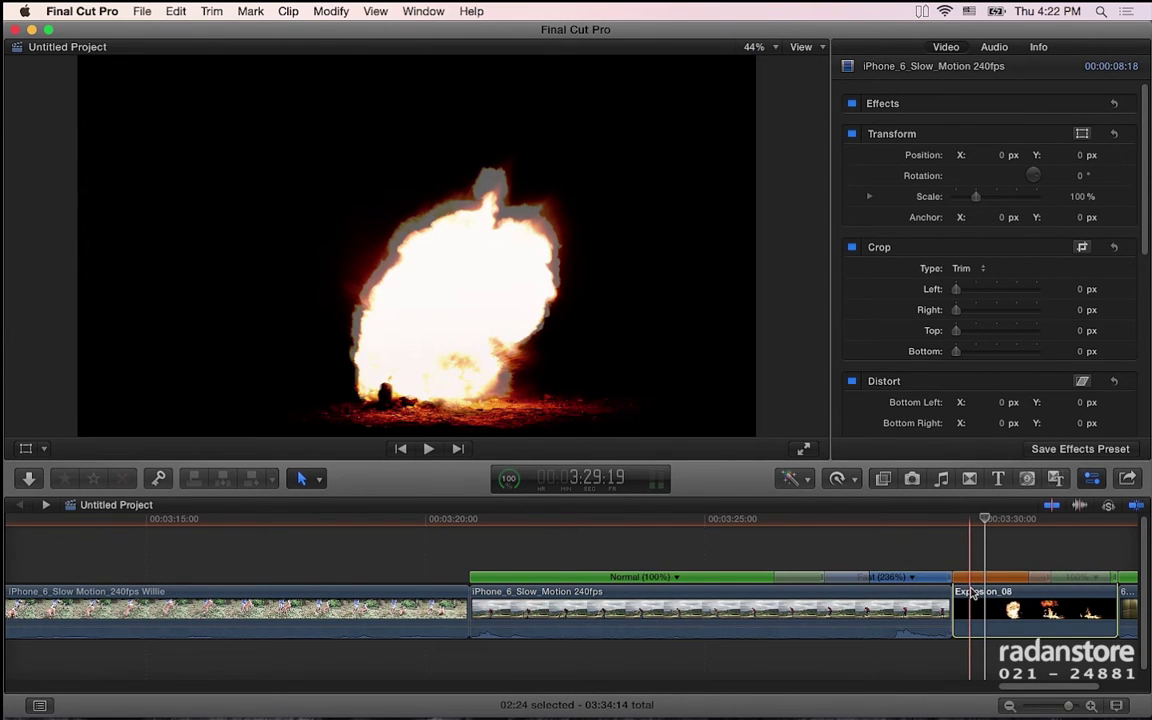
- Delete the Explosion_08 and 6X0A4982 clips from the timeline
key(Delete)
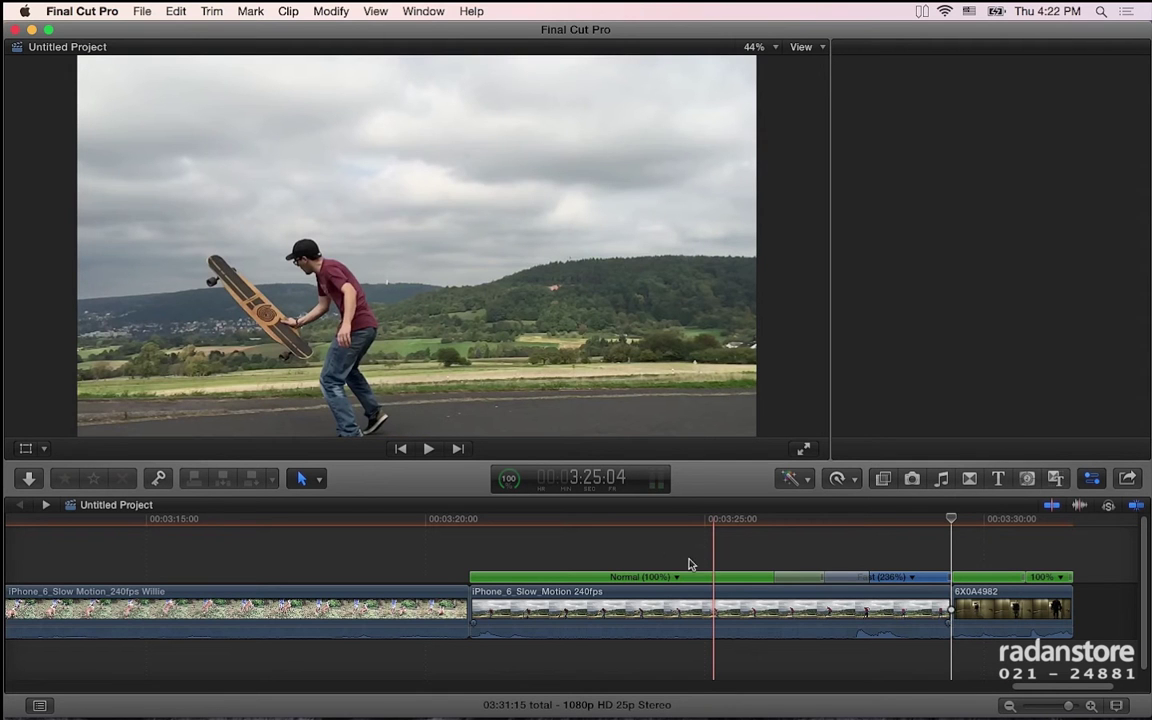
click(1010, 605)
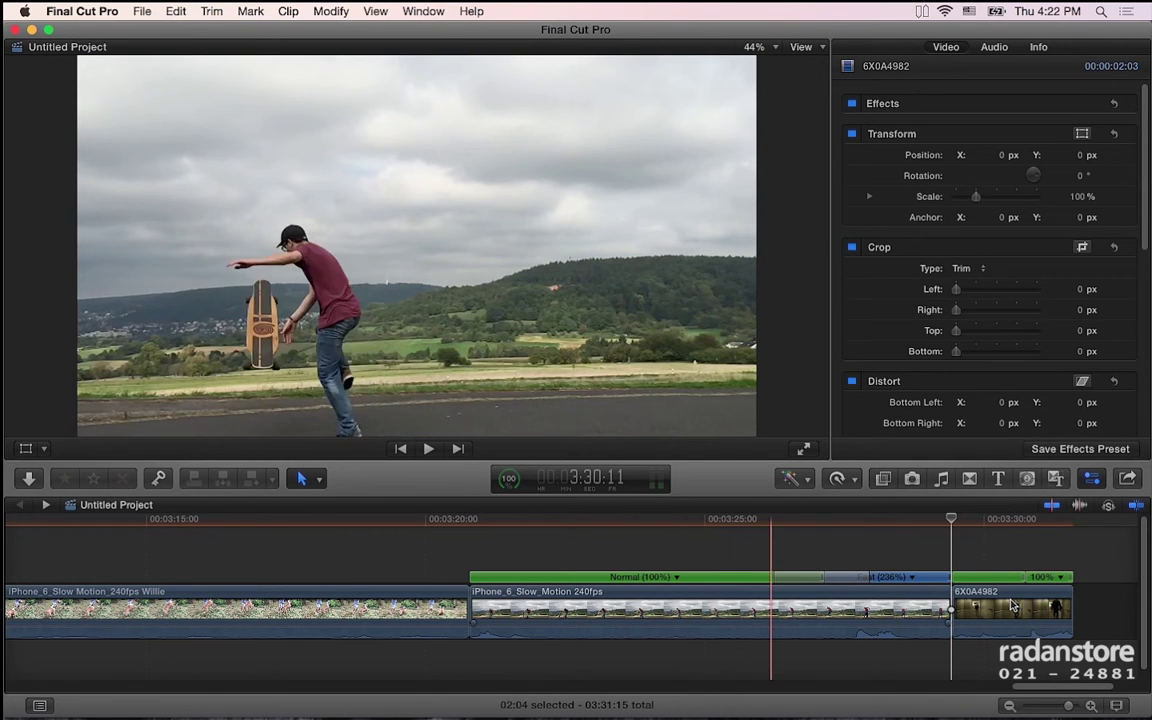
key(Delete)
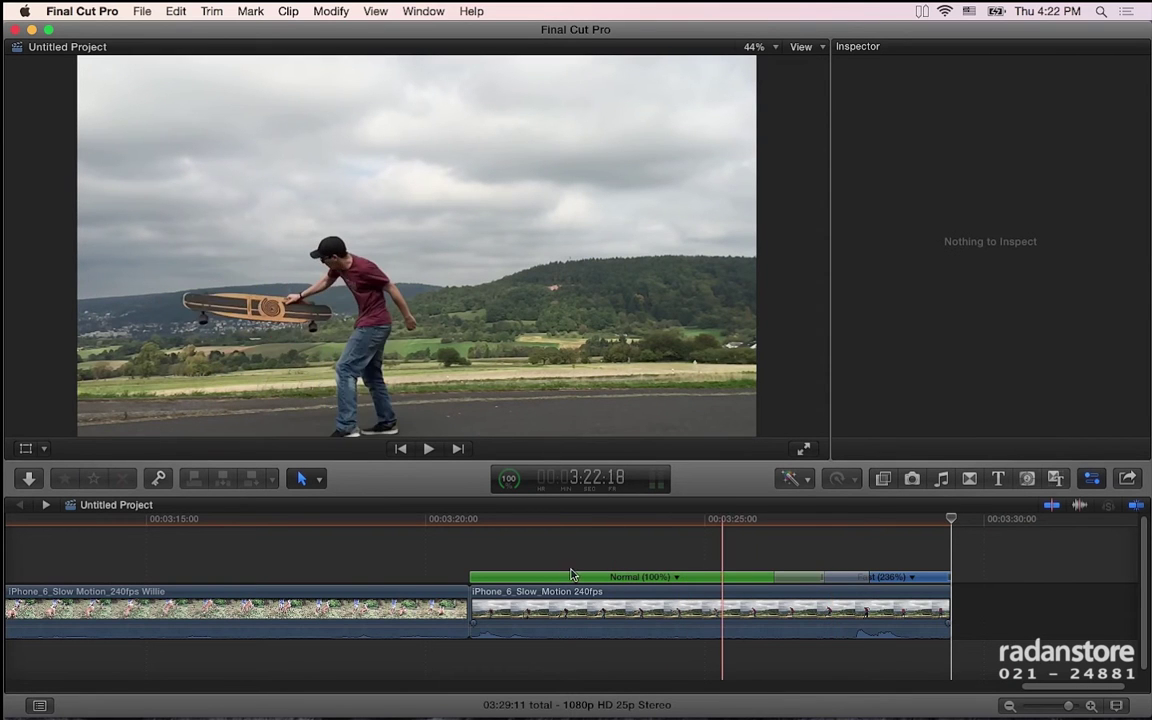
- Blade the skateboard clip's Normal (100%) section into two parts
click(491, 565)
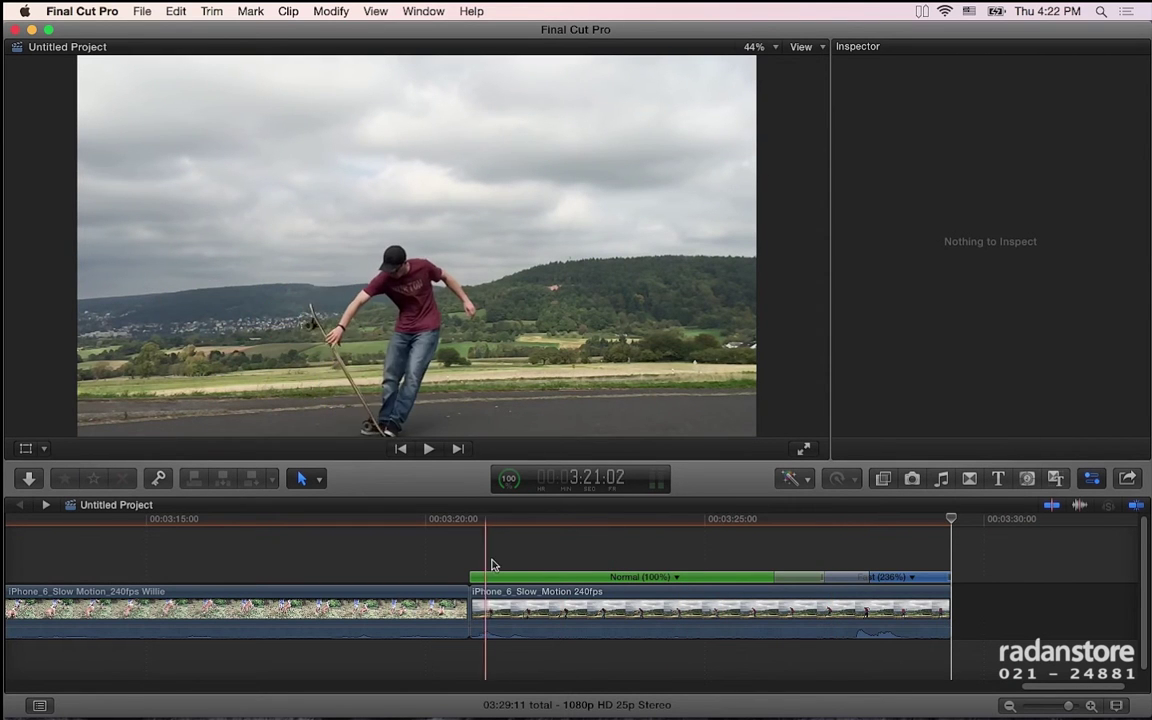
click(578, 579)
key(shift+b)
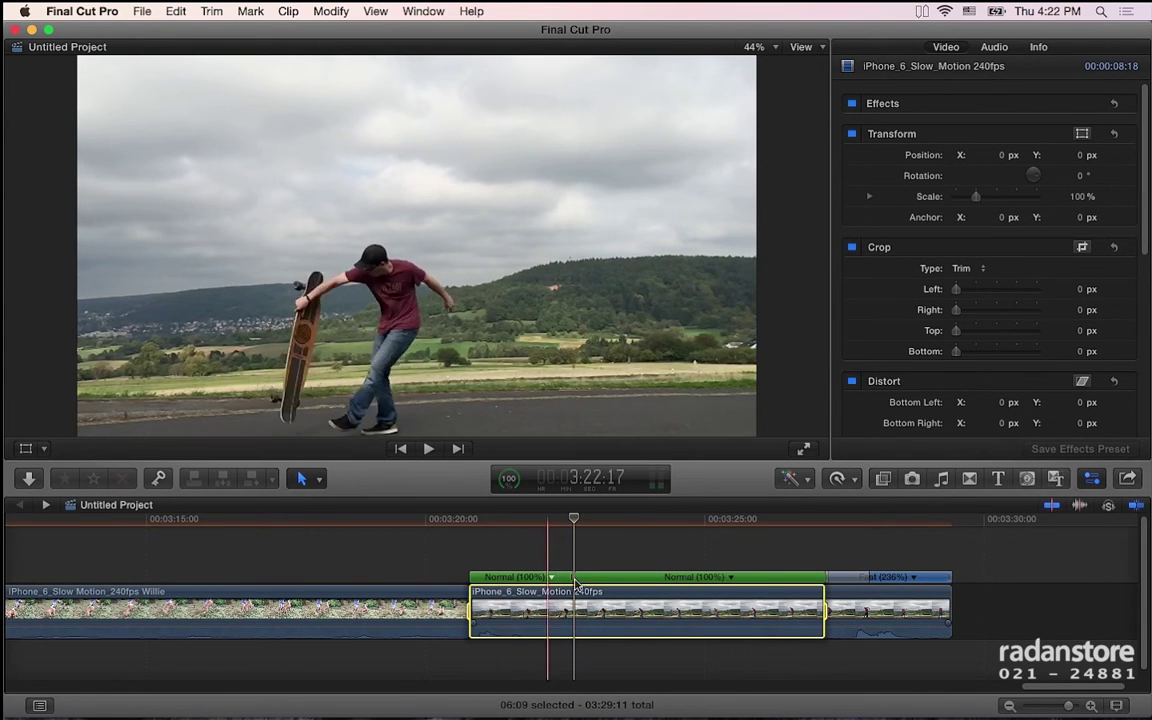
- Speed up the skateboard clip's opening section and play it back from the start
drag(569, 580, 516, 580)
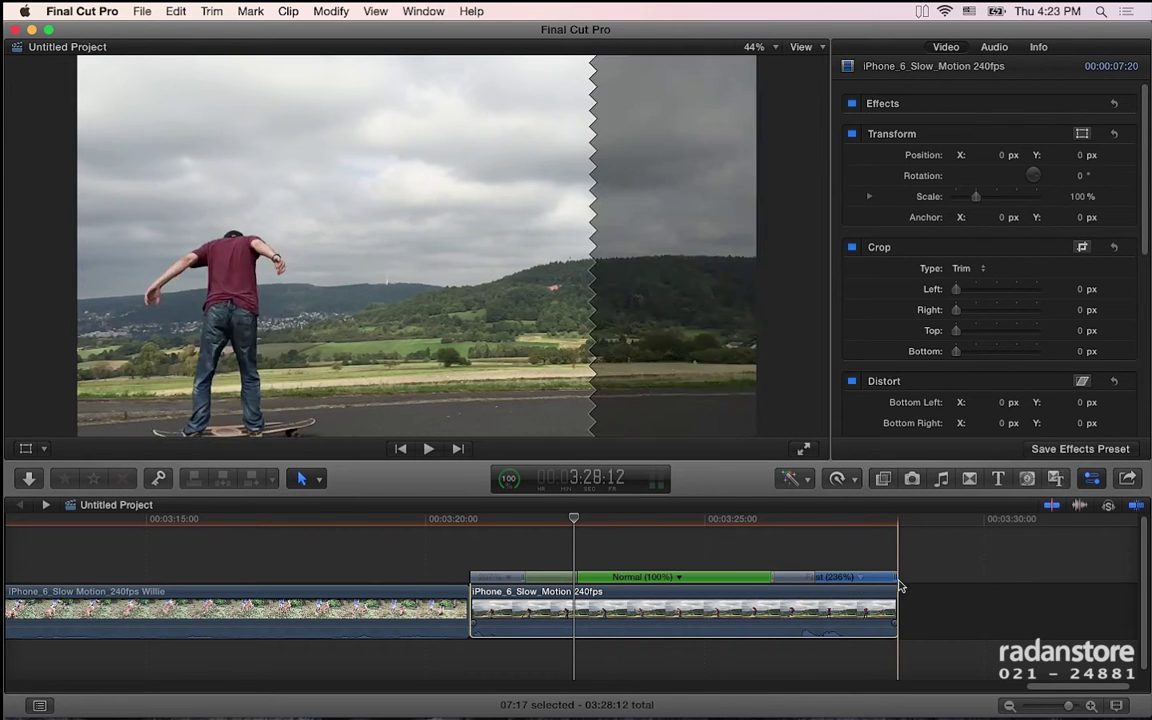
click(470, 545)
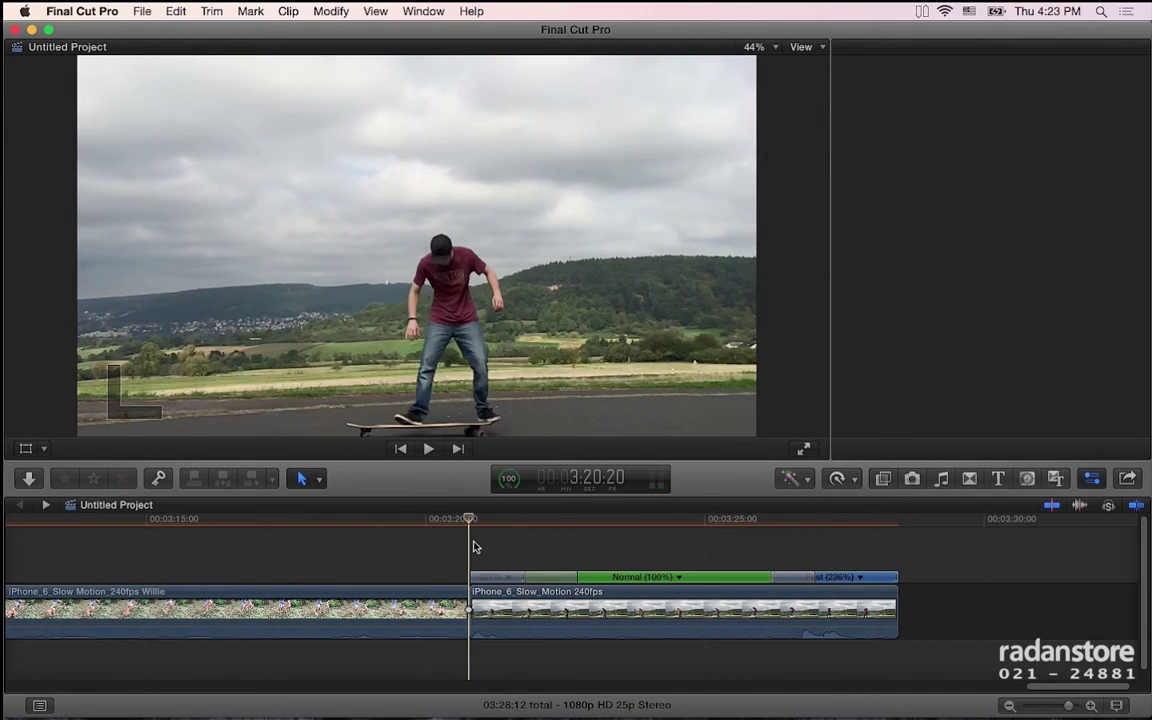
key(space)
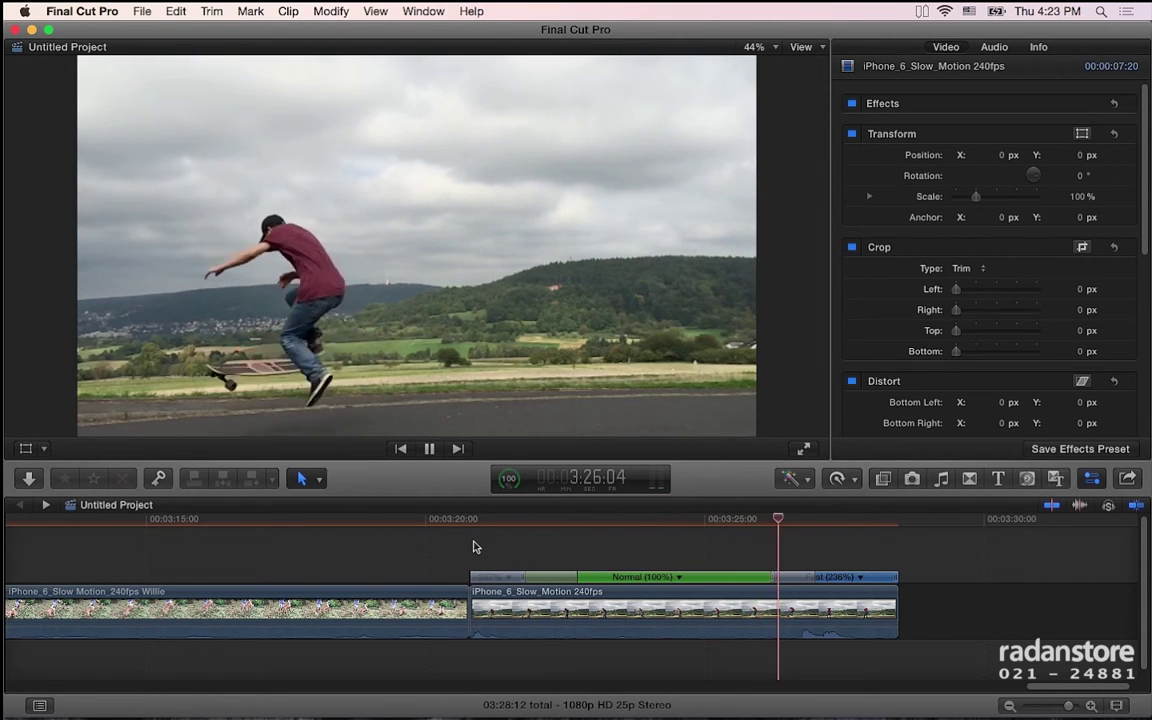
key(space)
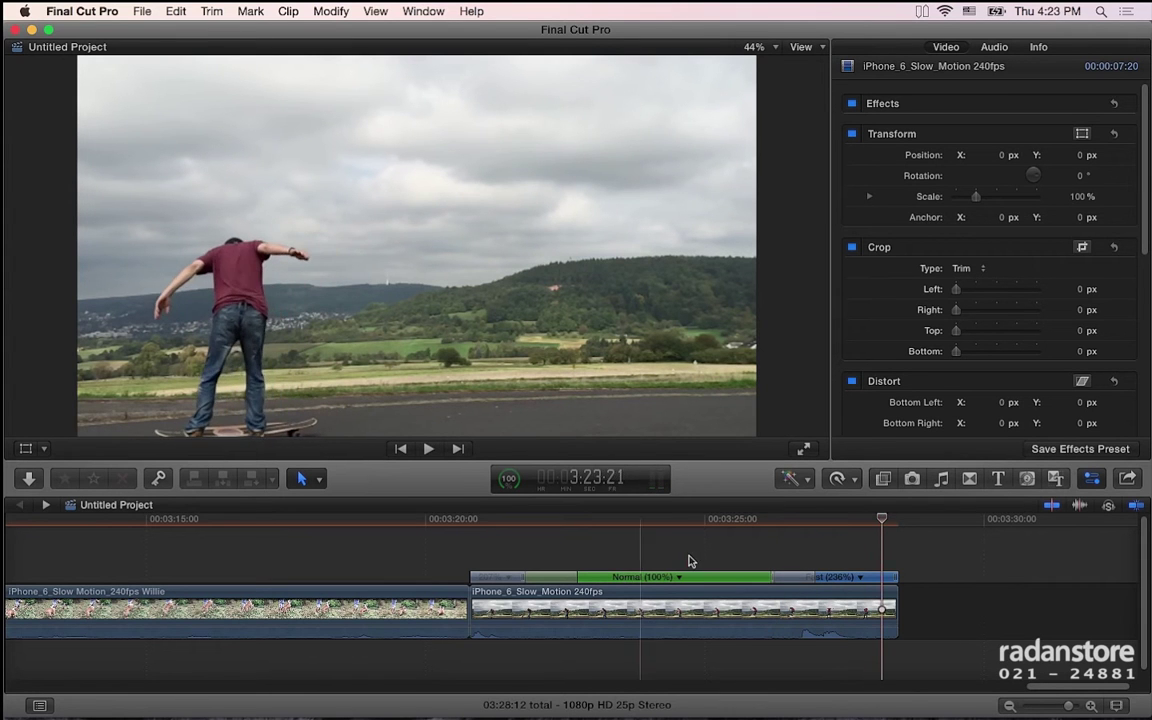
- Set the Fast (236%) section back to Normal (100%)
click(860, 578)
mouse_move(901, 612)
click(975, 622)
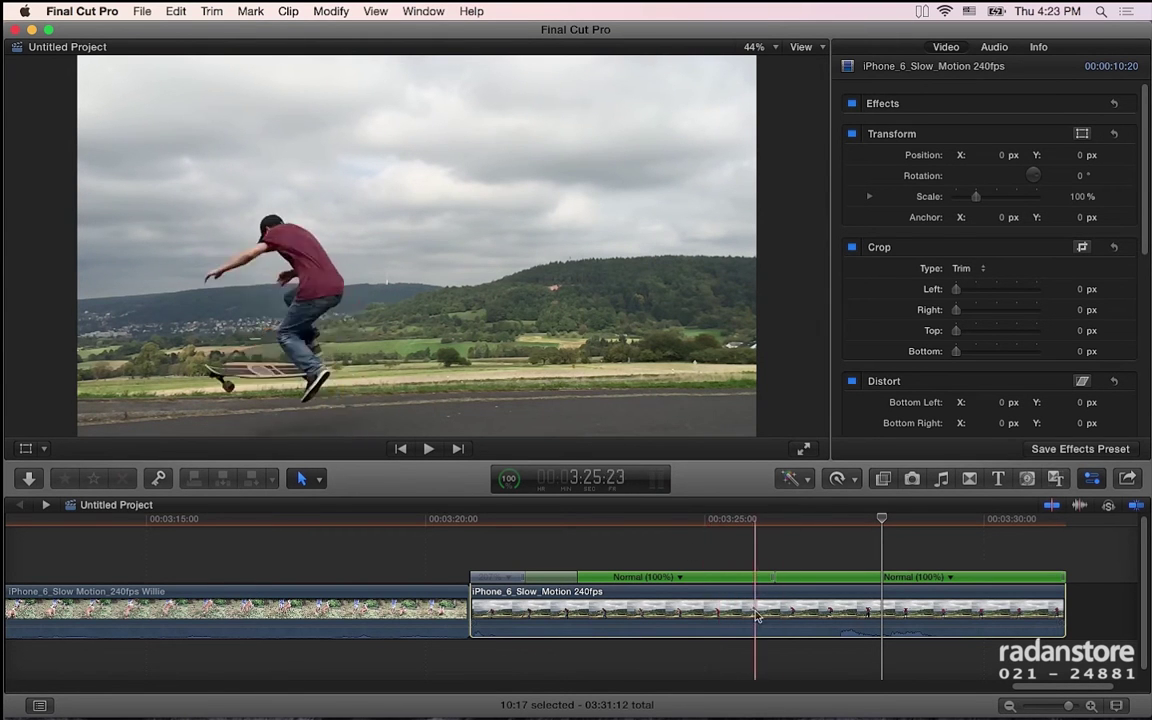
- Choose Reset Speed from the Retime menu for the skateboard clip
click(838, 479)
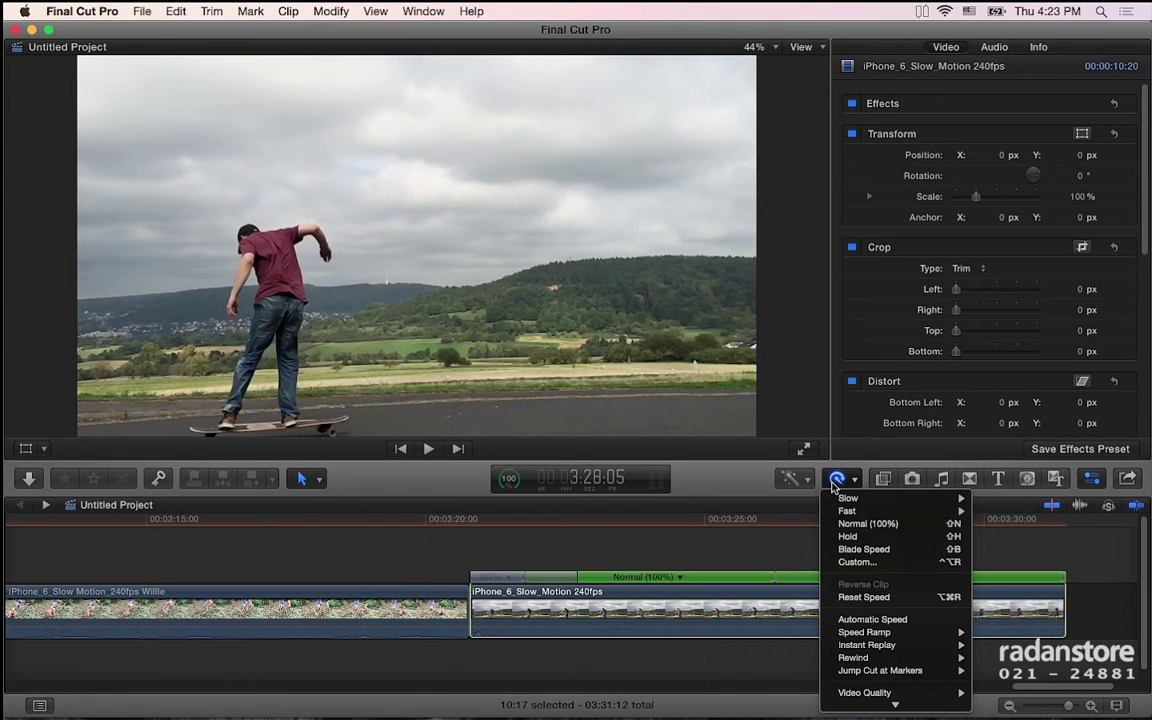
click(865, 597)
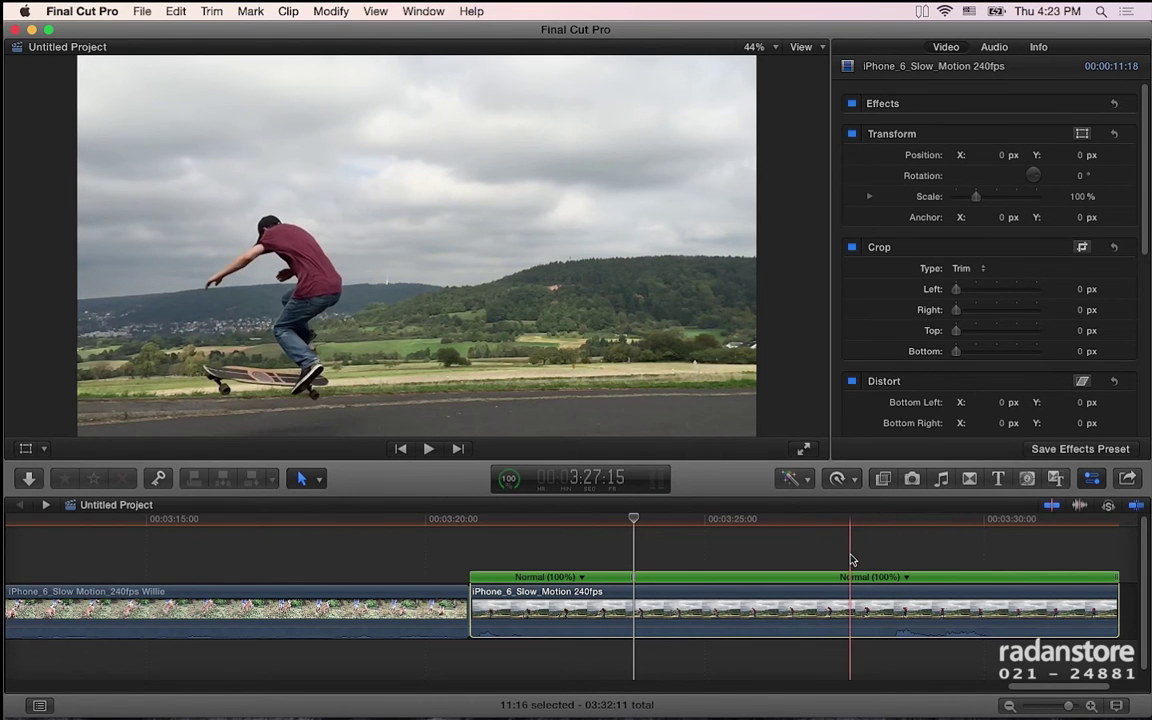
- Split the clip's speed into a third section and make the last section fast
key(super+b)
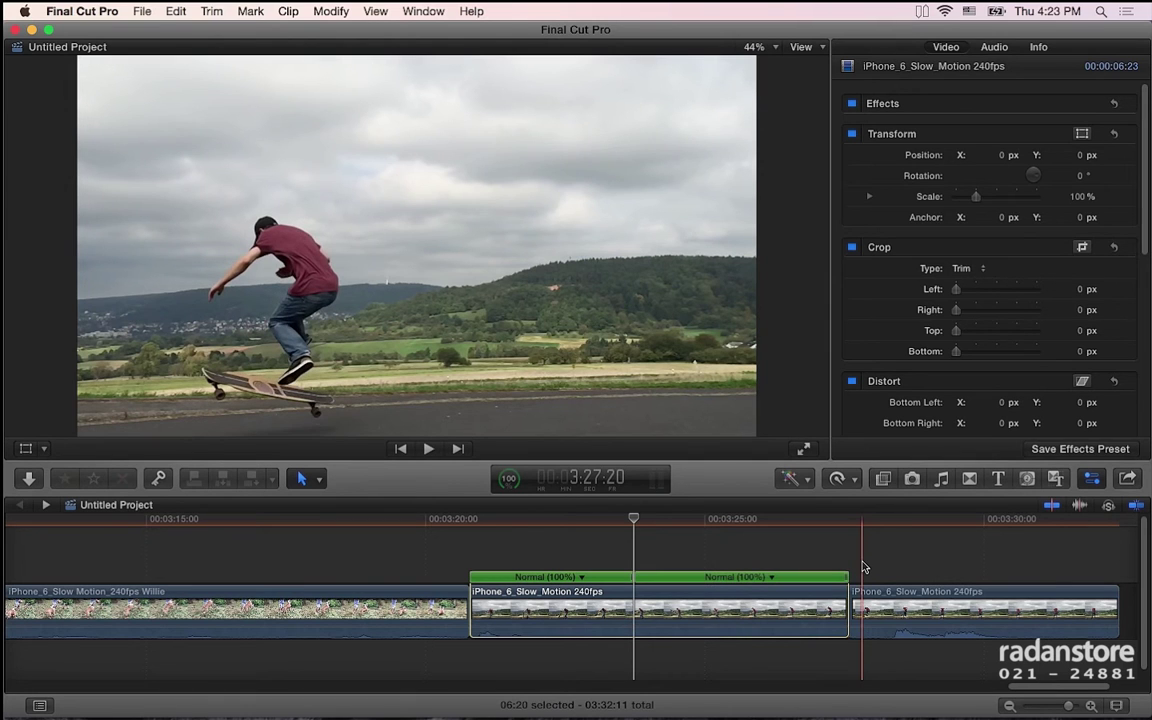
key(super+z)
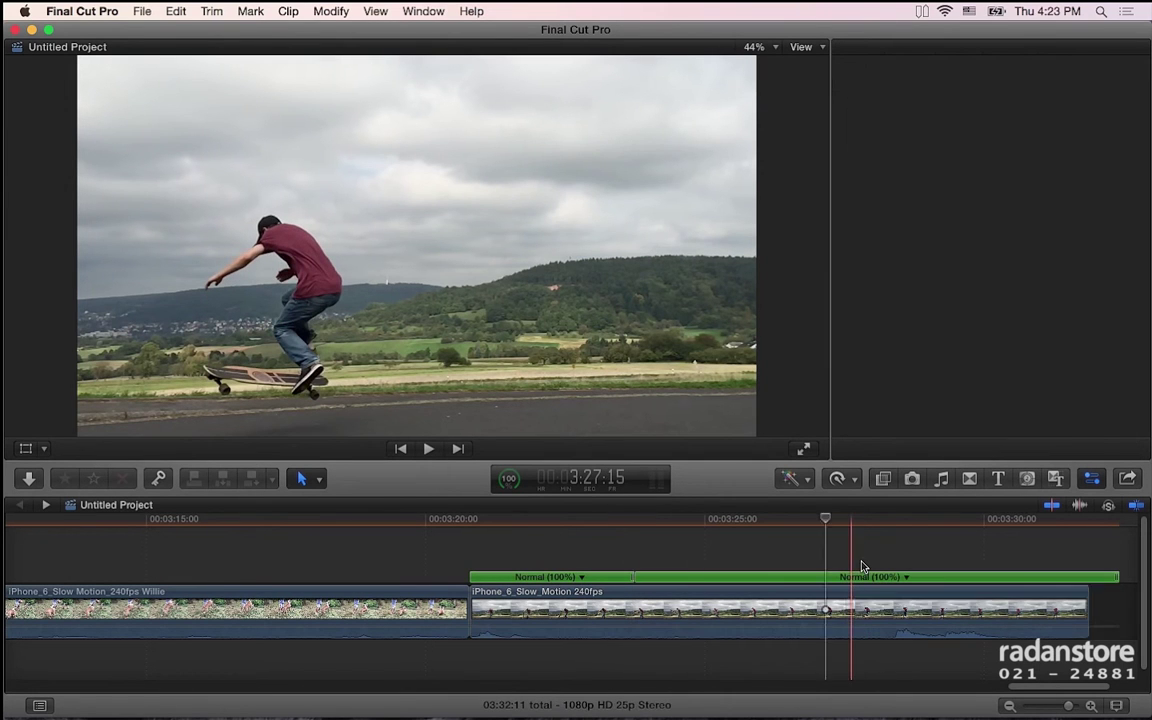
key(super+b)
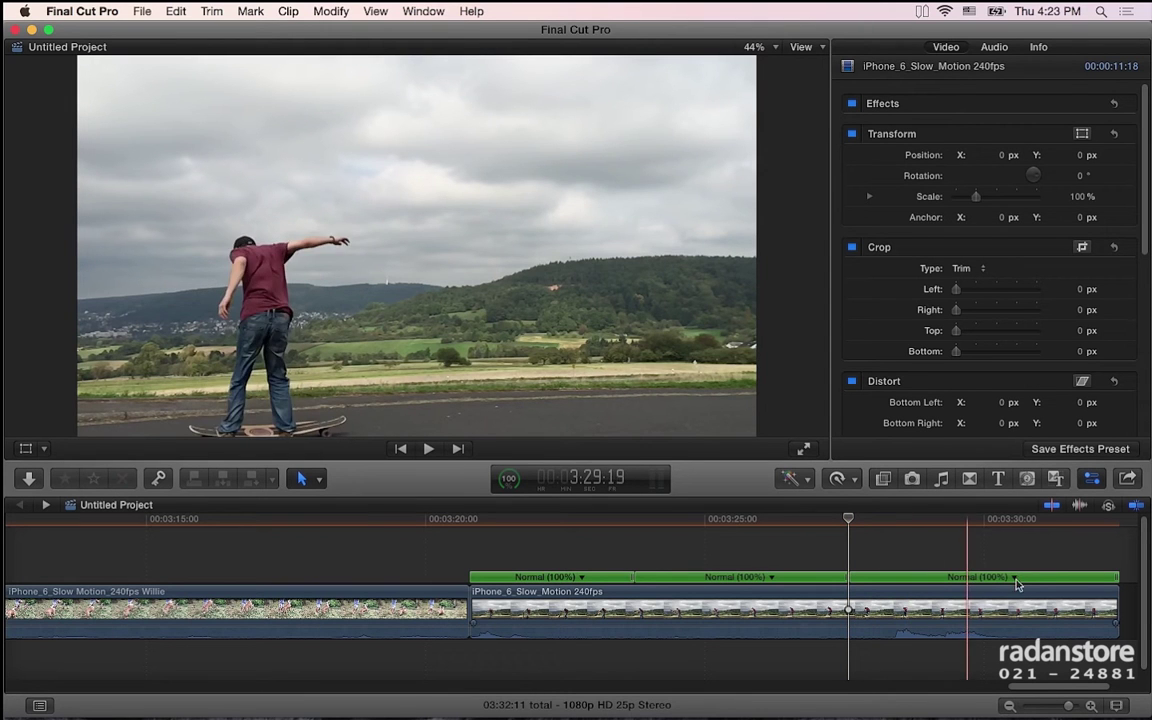
mouse_move(1120, 585)
mouse_down()
mouse_move(910, 580)
mouse_move(945, 583)
mouse_move(930, 585)
mouse_up()
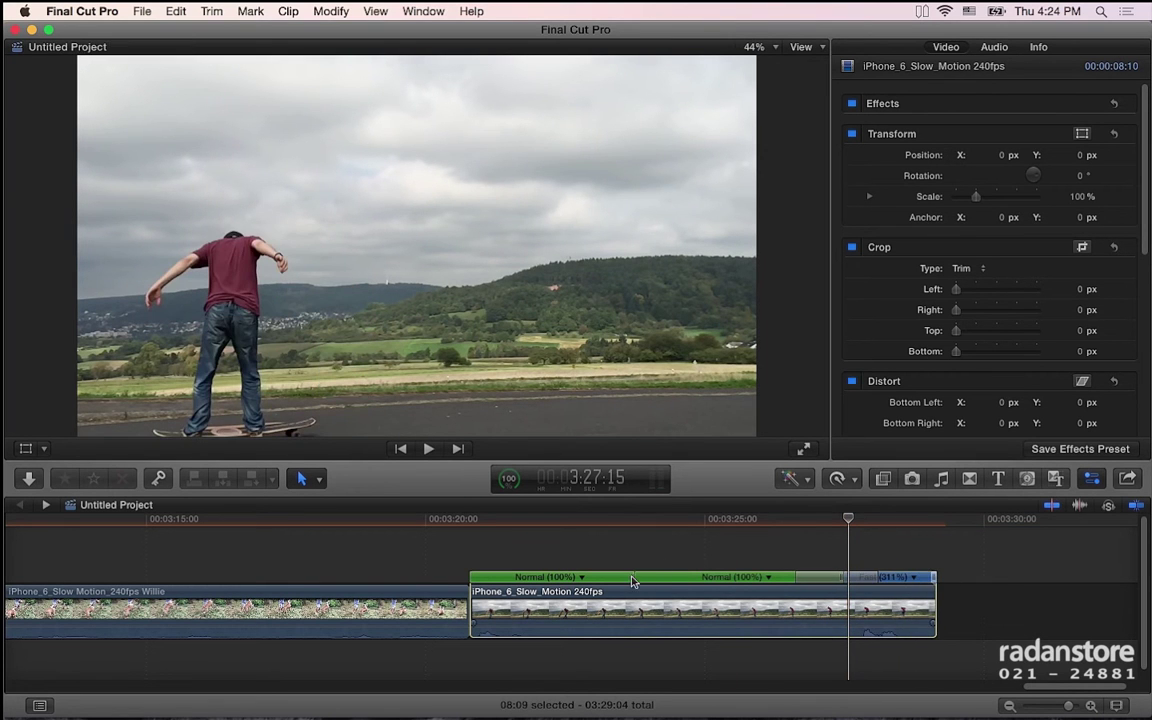
- Make the first section fast, then play the retimed clip from its start
drag(634, 579, 539, 586)
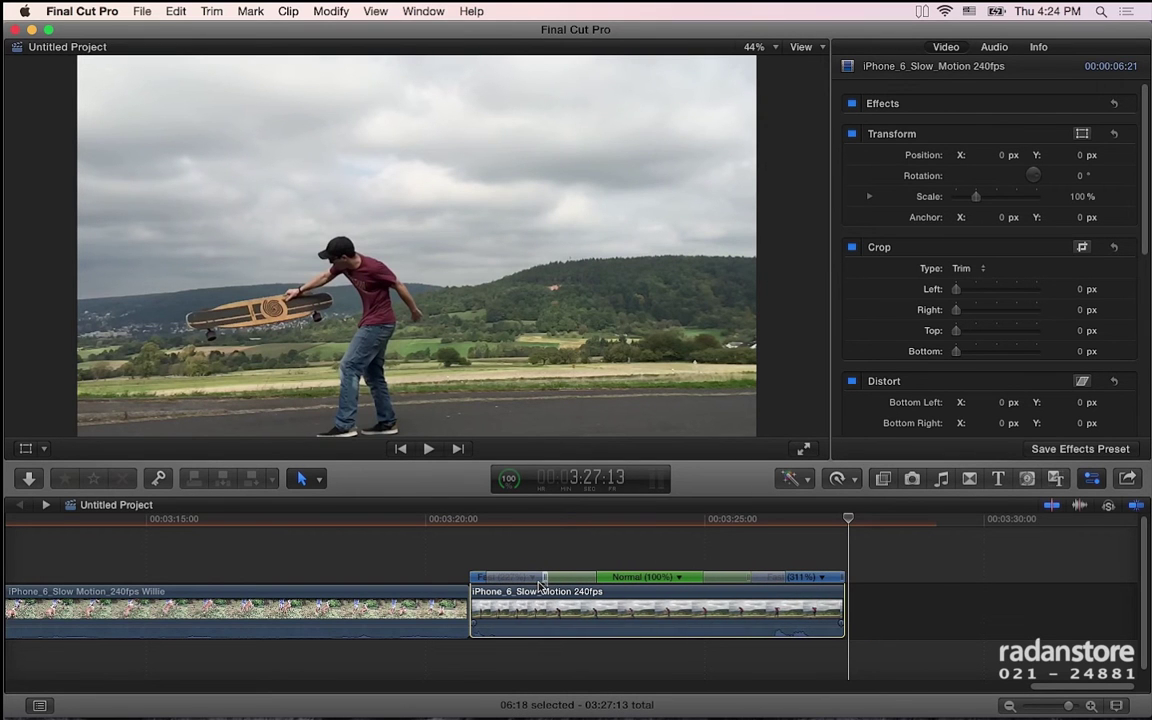
drag(539, 587, 539, 587)
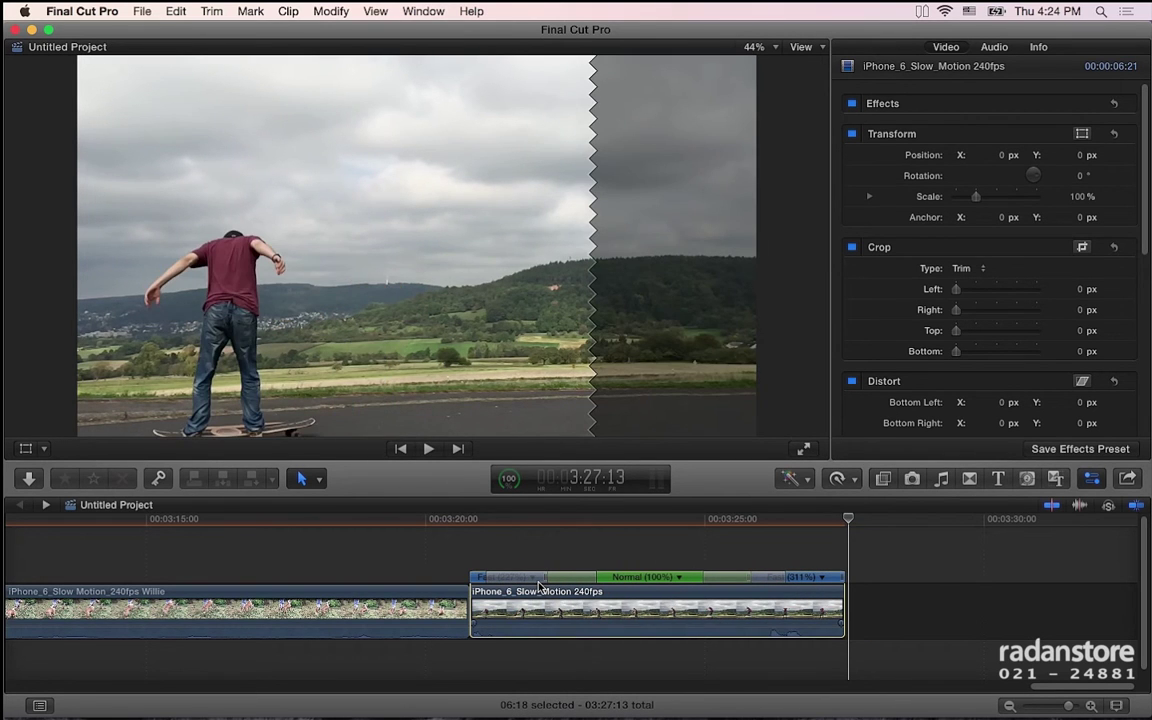
drag(813, 578, 813, 578)
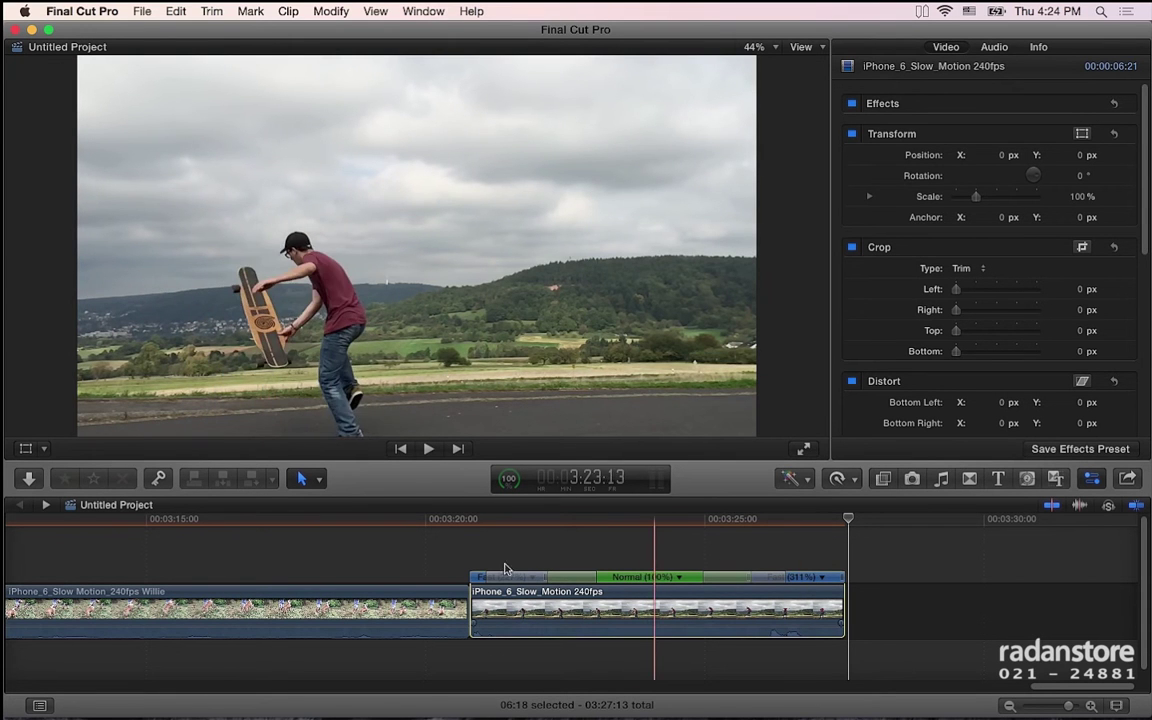
click(473, 539)
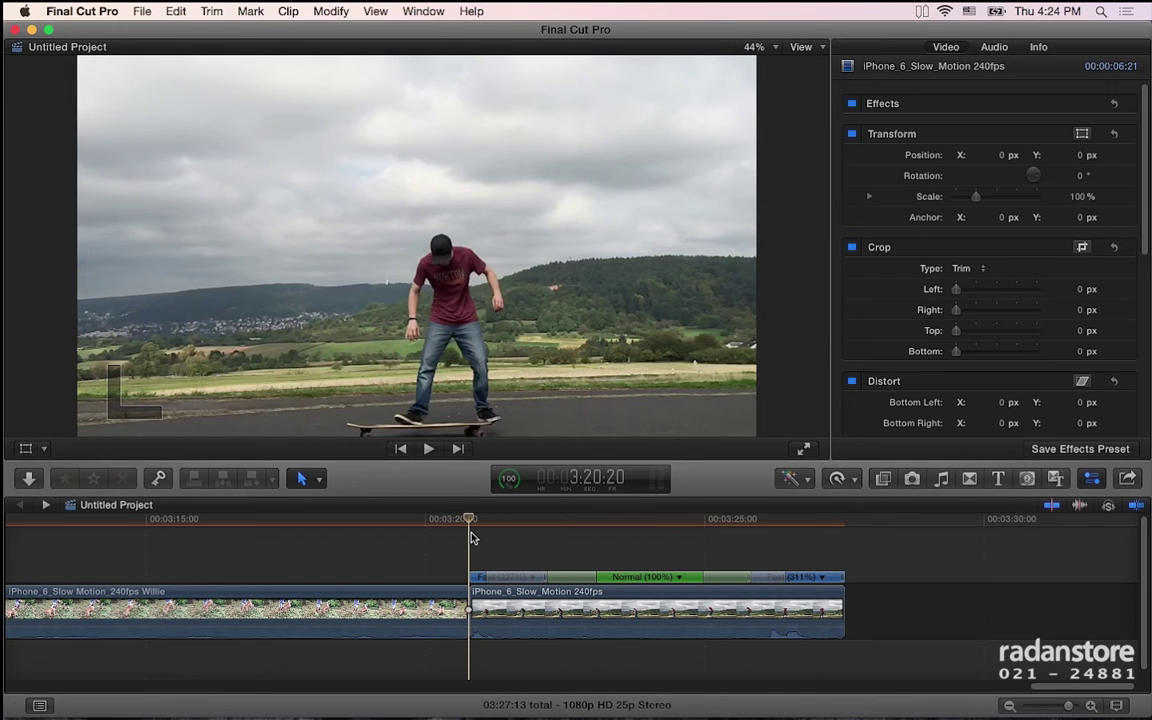
key(space)
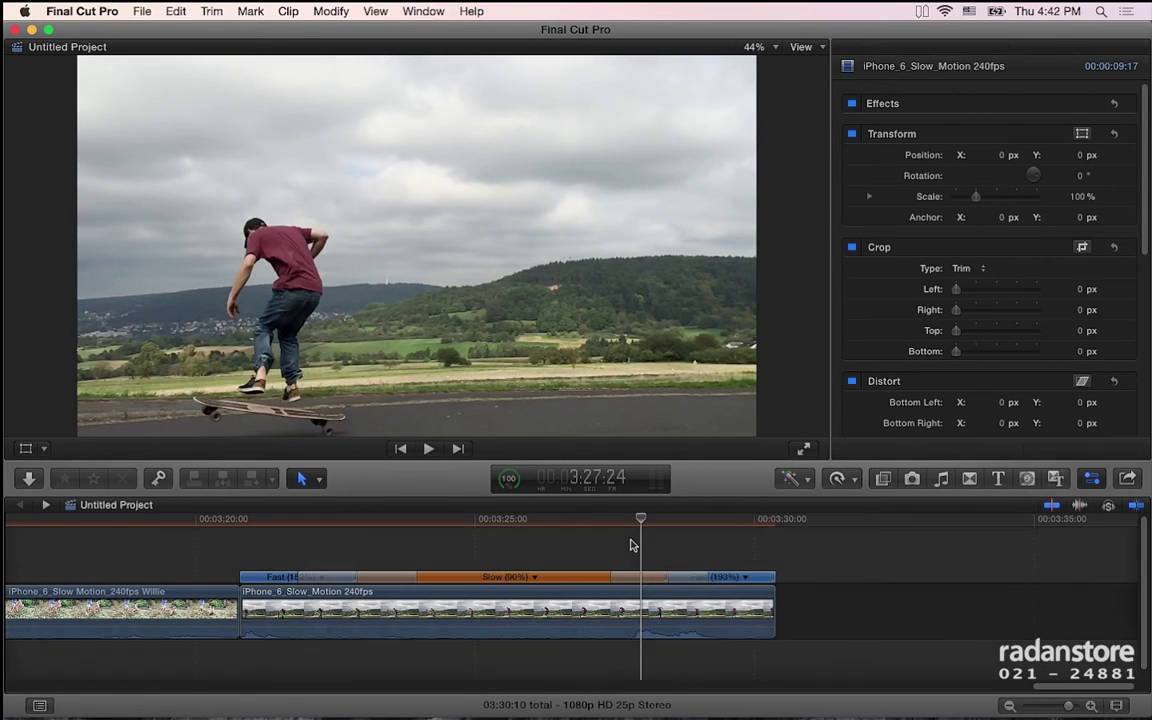
- Select the skateboard clip and reset it to Normal (100%) speed
click(630, 545)
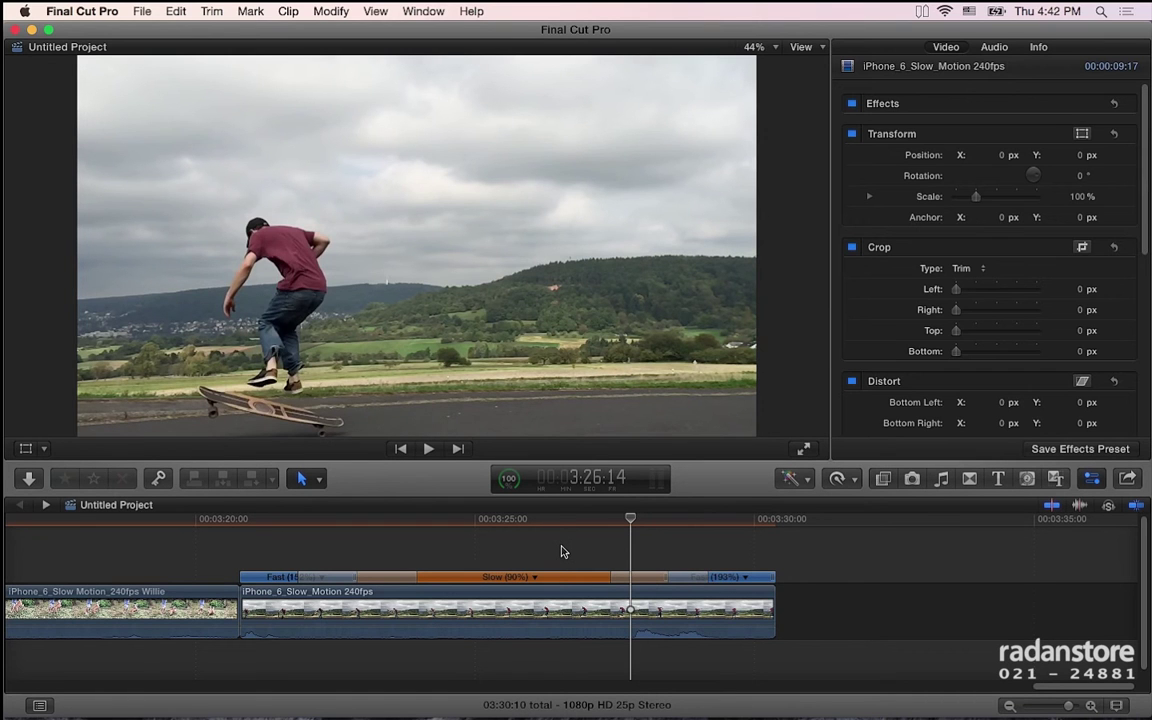
click(566, 600)
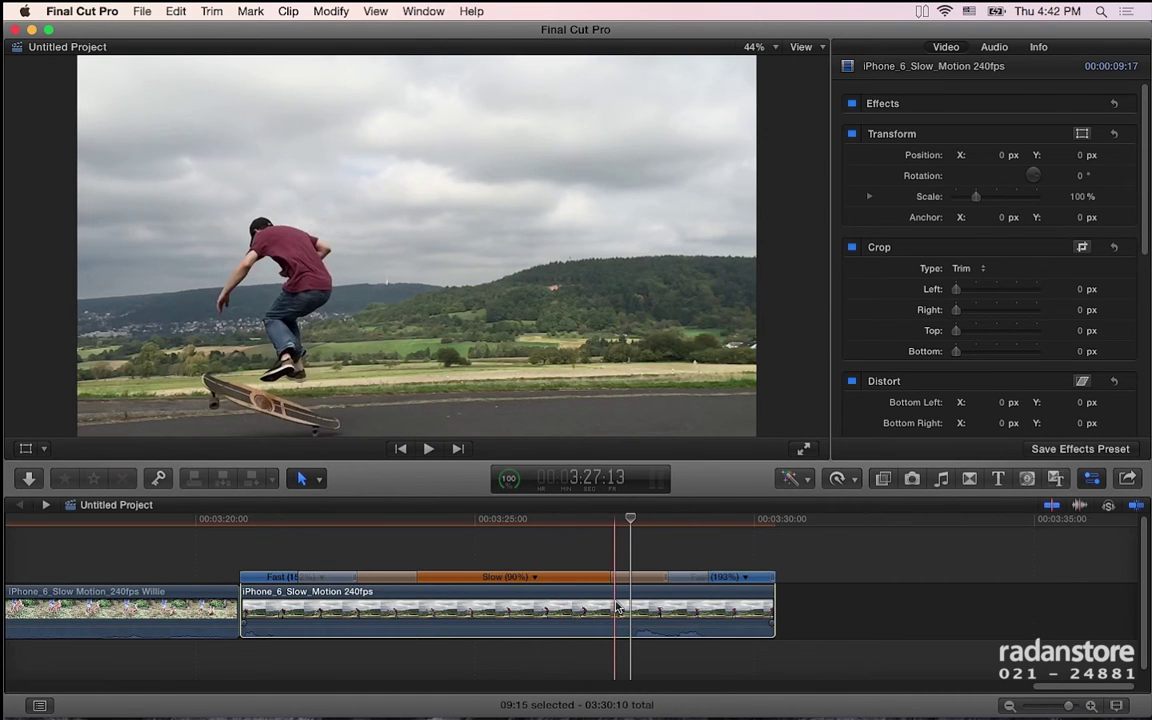
click(838, 479)
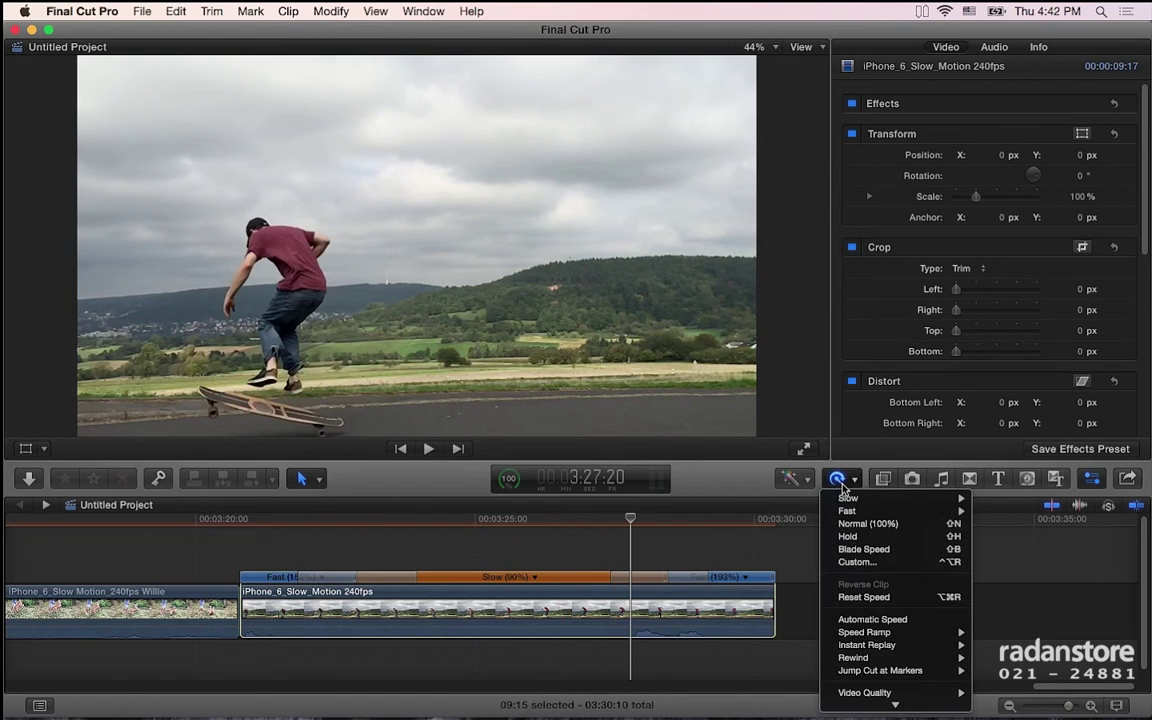
click(855, 598)
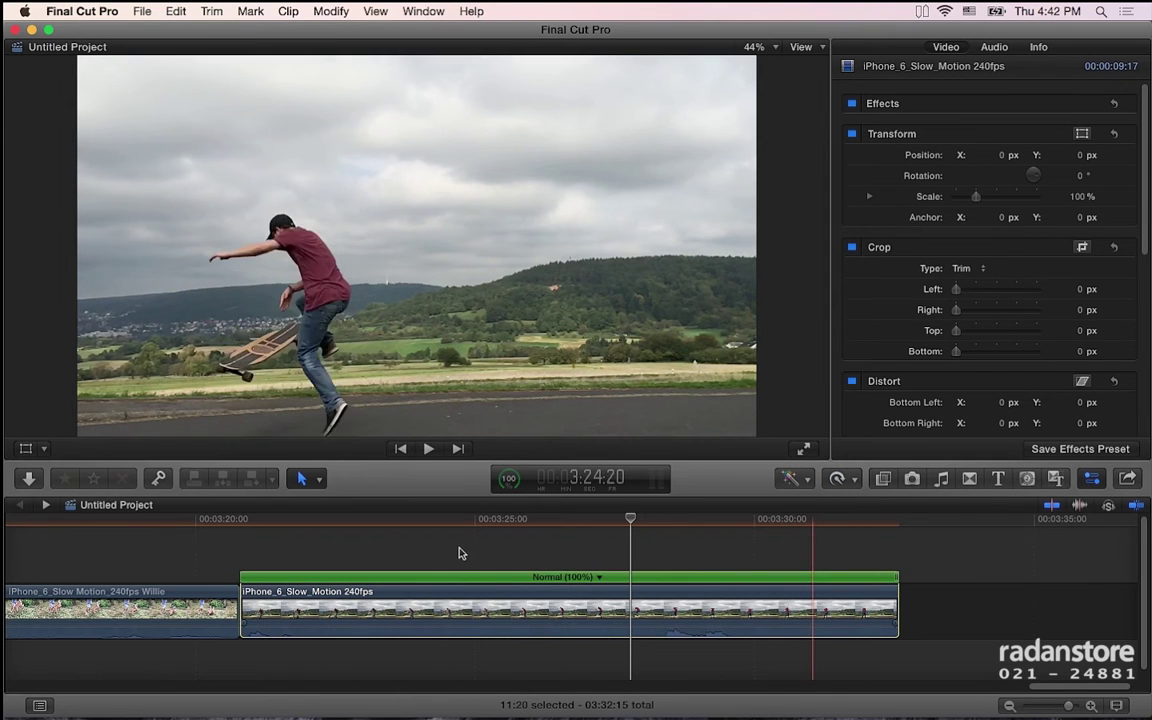
- Put the playhead at 3:24:01 and bring up the Modify > Retime options
click(420, 514)
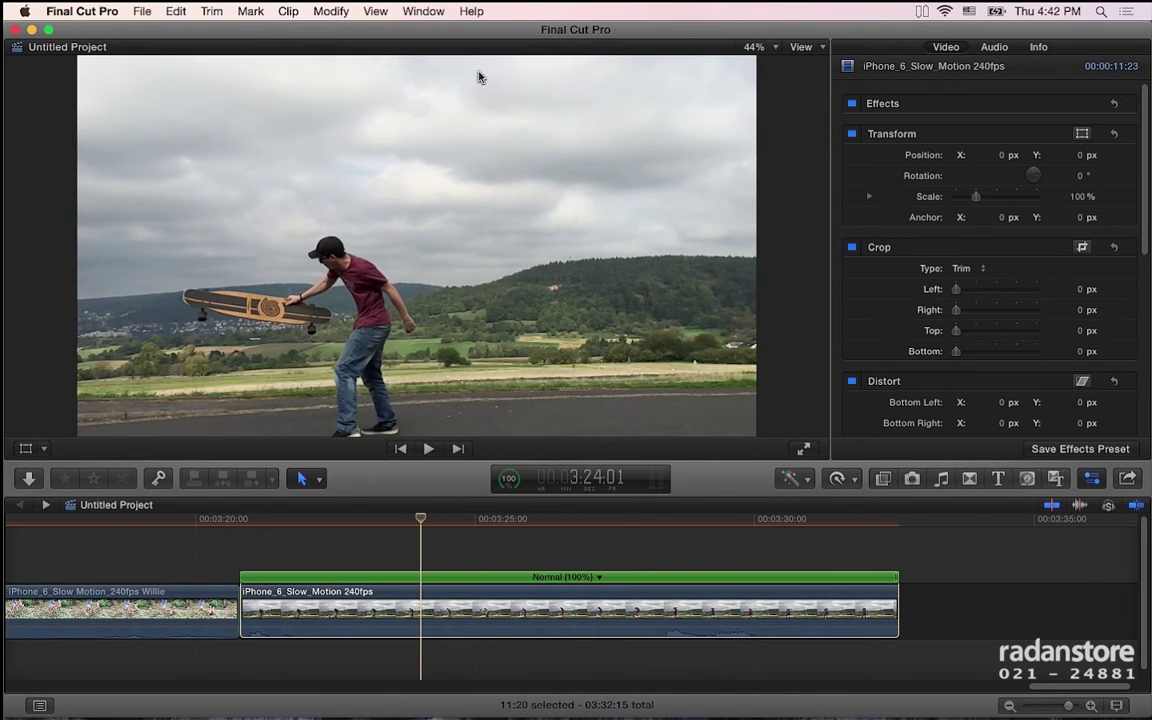
click(341, 10)
mouse_move(354, 216)
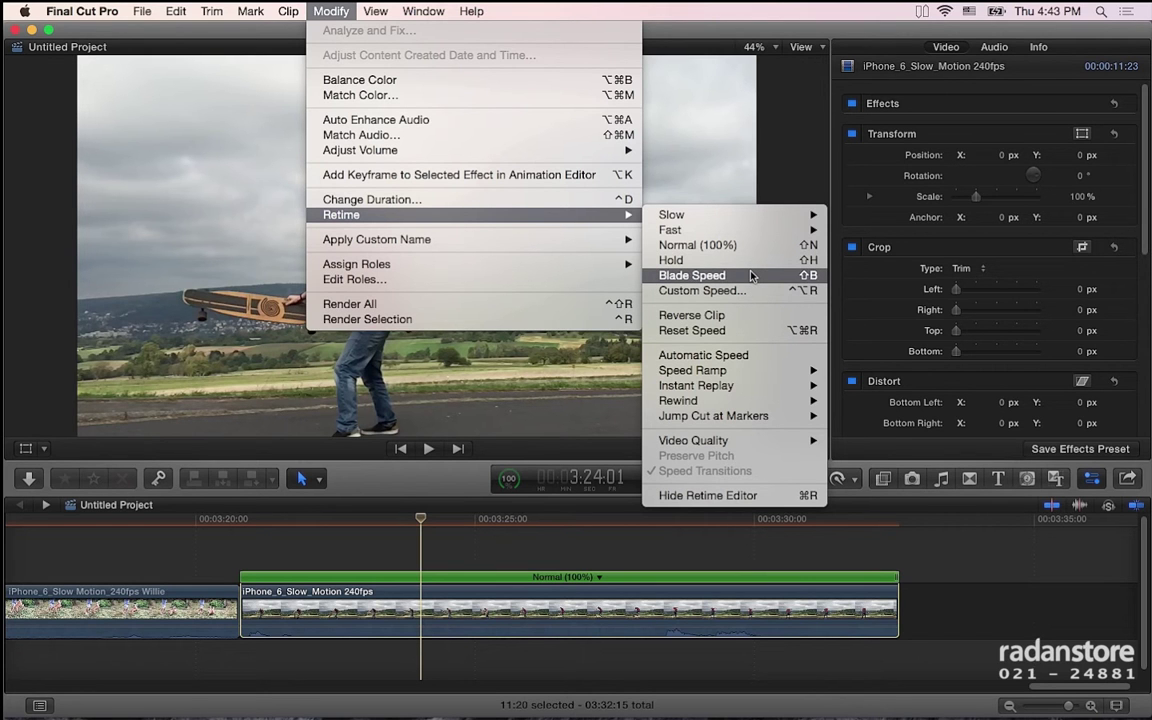
- Blade the speed twice, then set sections to Fast (186%), Slow (93%), Fast (175%)
click(752, 276)
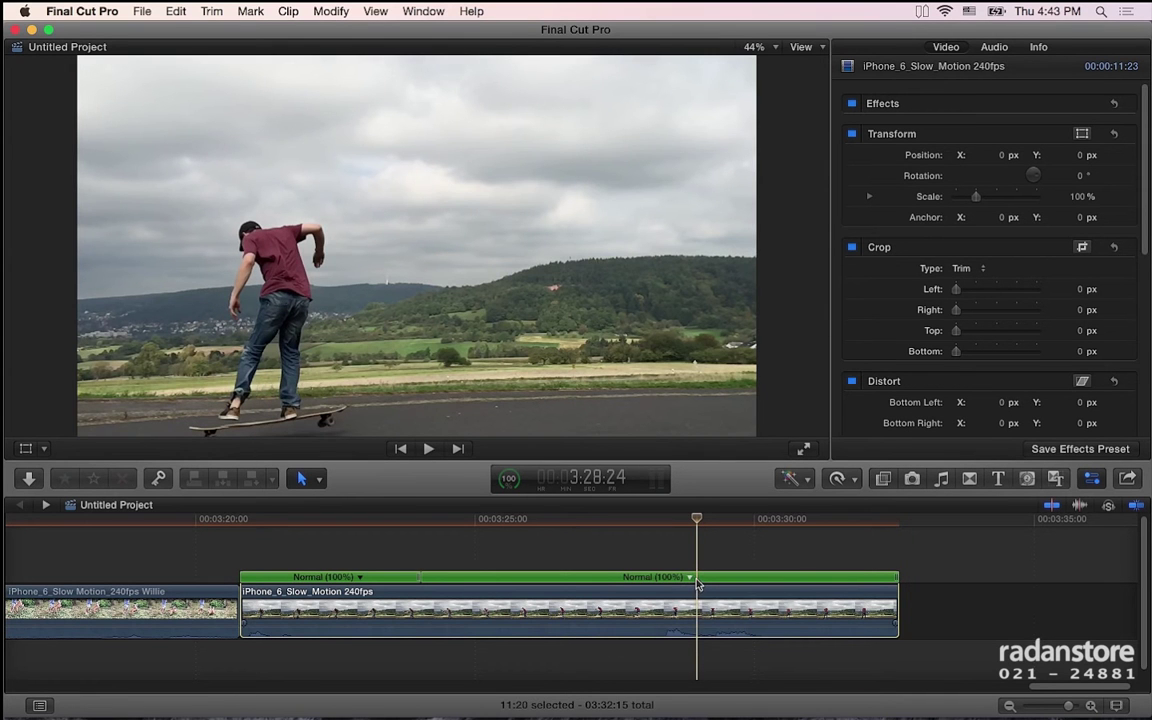
click(691, 578)
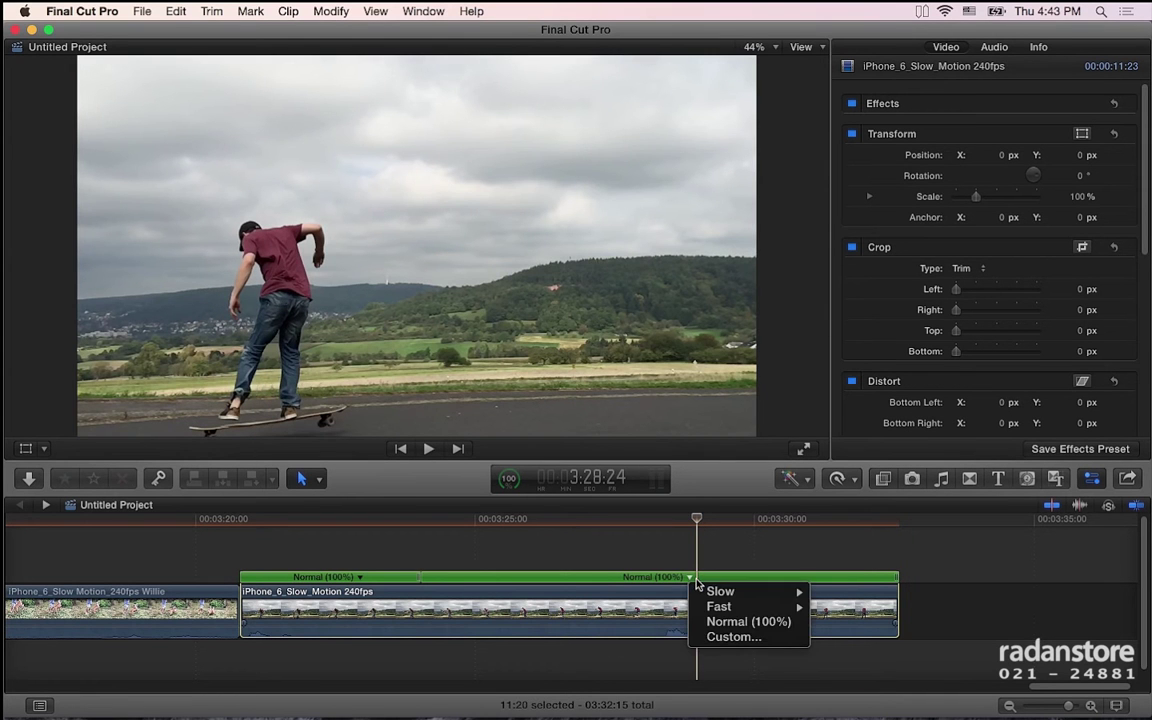
click(698, 557)
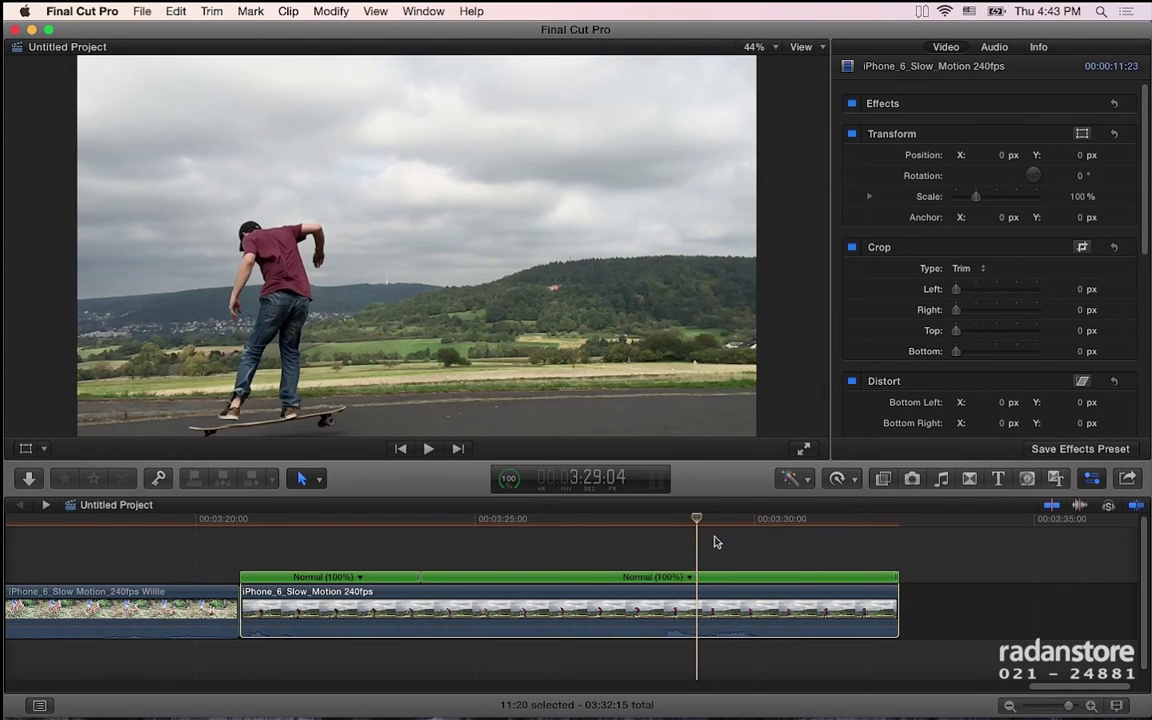
click(841, 479)
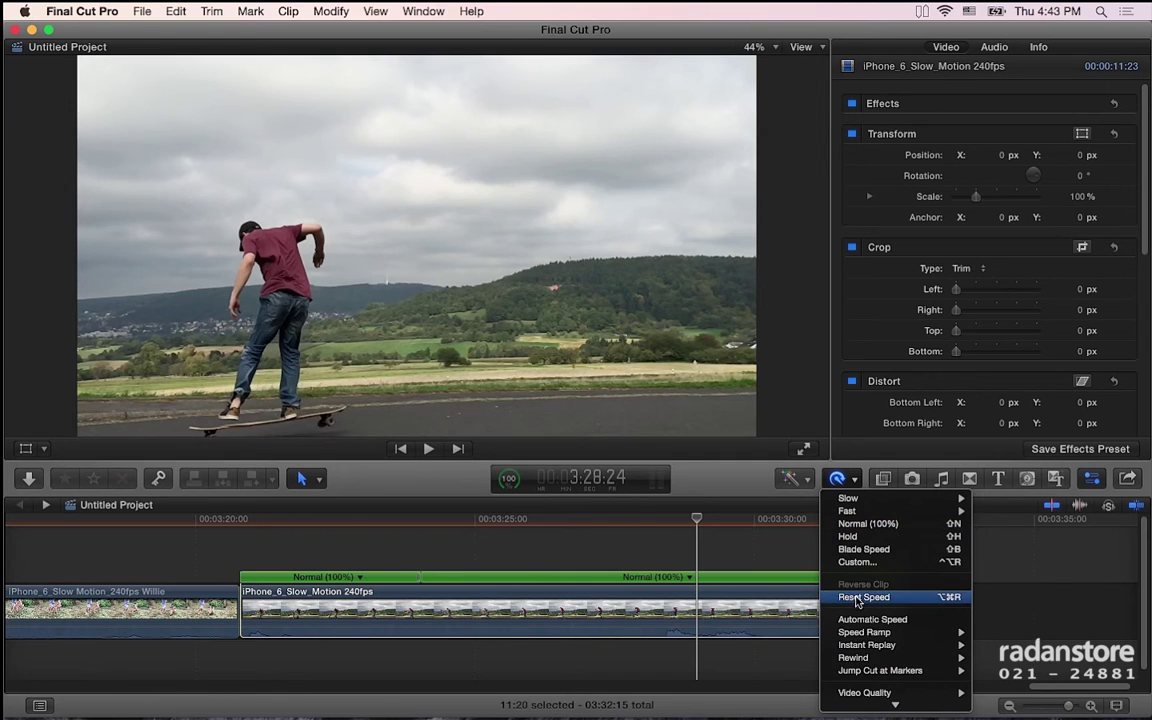
click(866, 550)
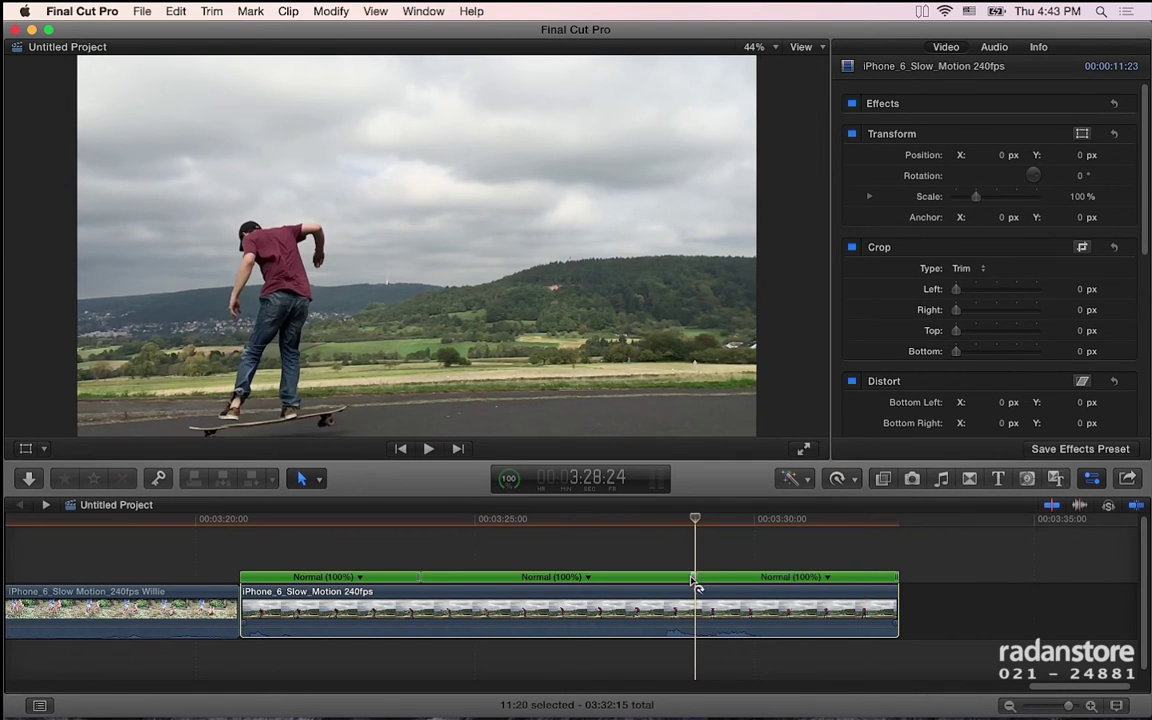
drag(692, 580, 726, 581)
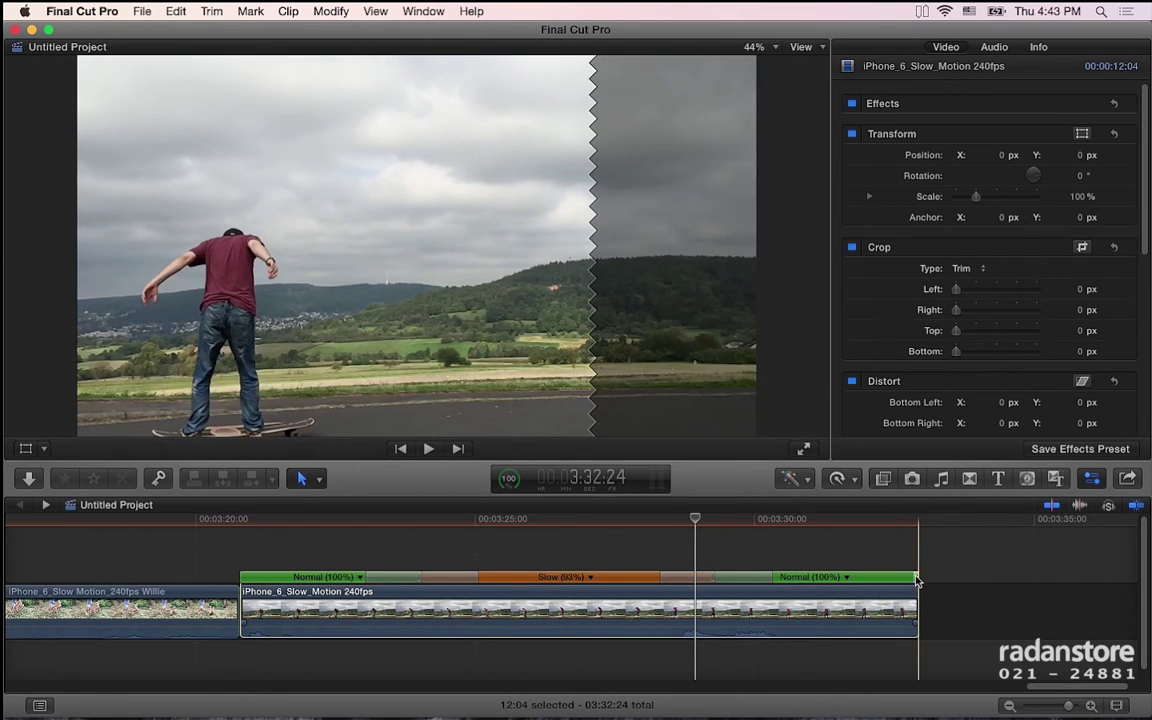
drag(918, 580, 830, 587)
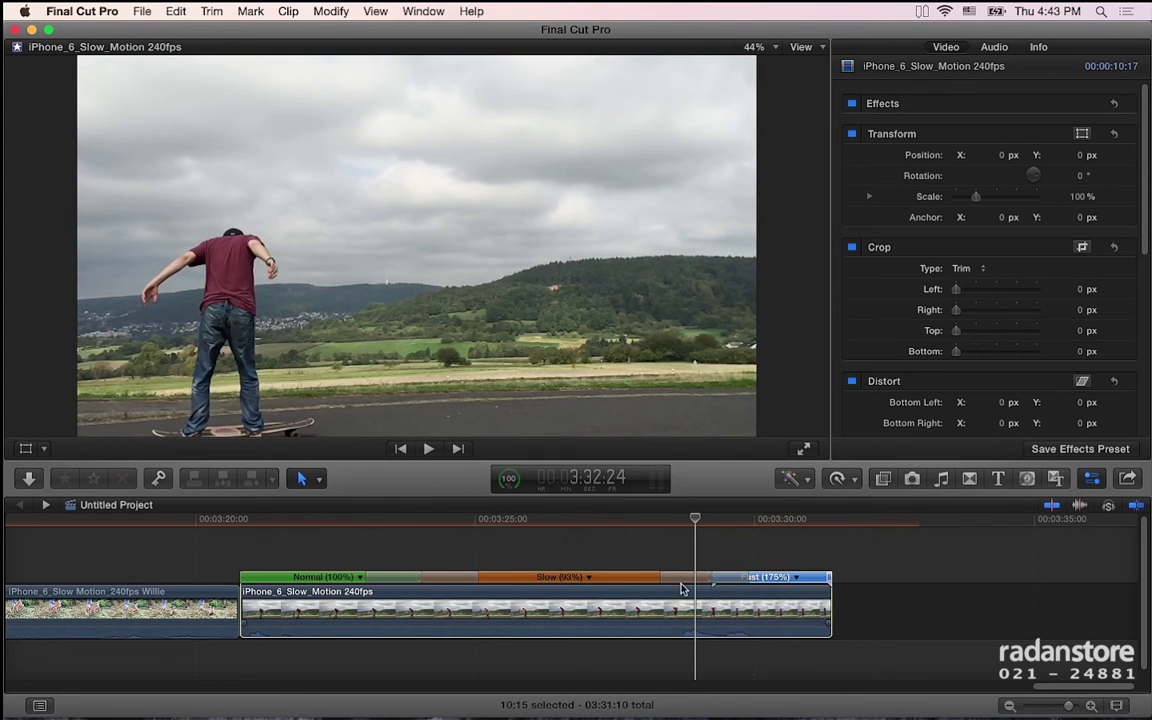
drag(415, 583, 336, 583)
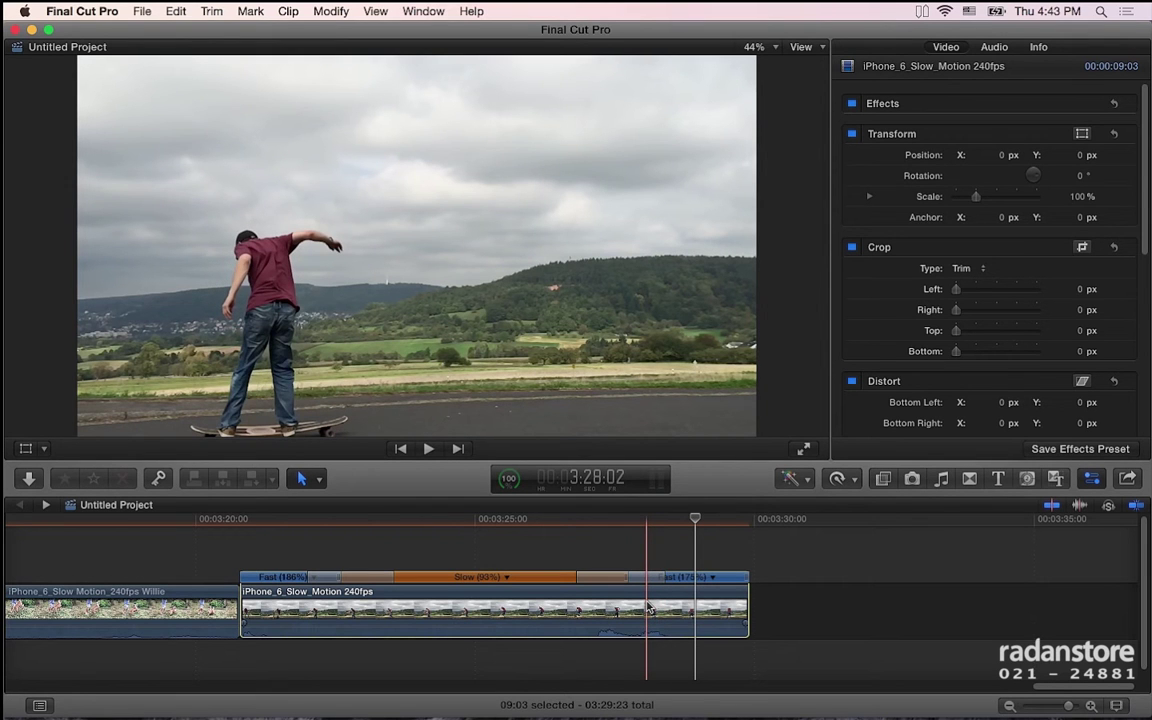
- Select the fast and slow section ranges and extend each slightly
click(724, 580)
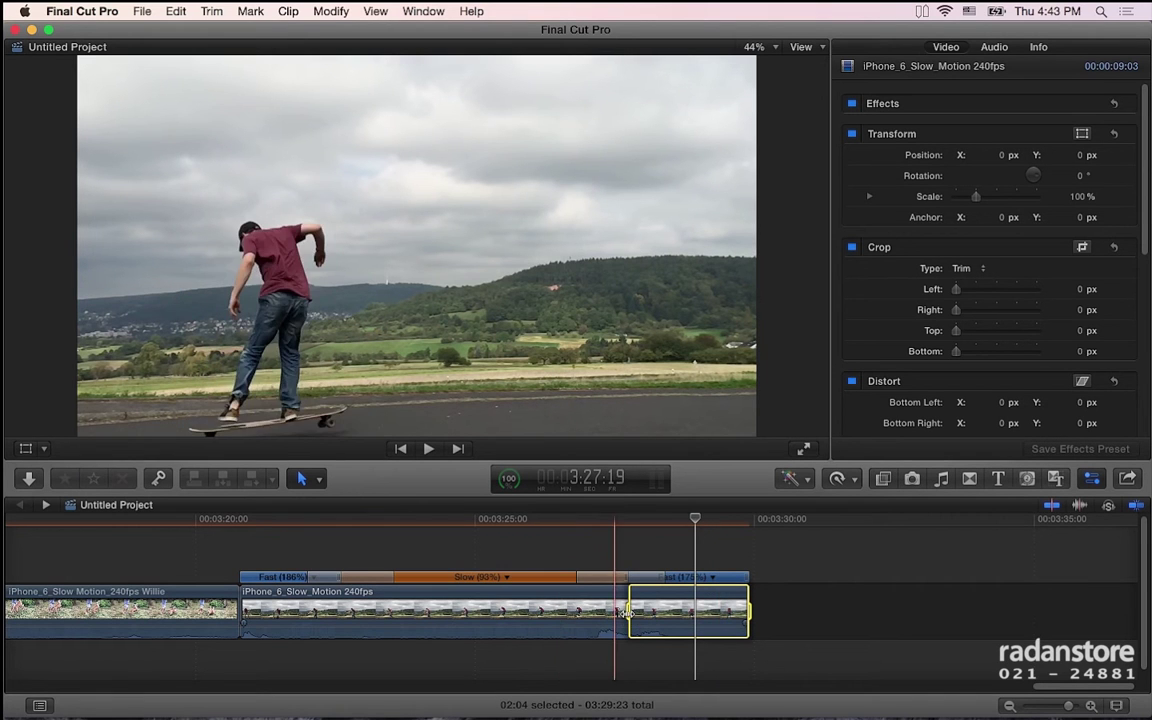
drag(627, 618, 596, 612)
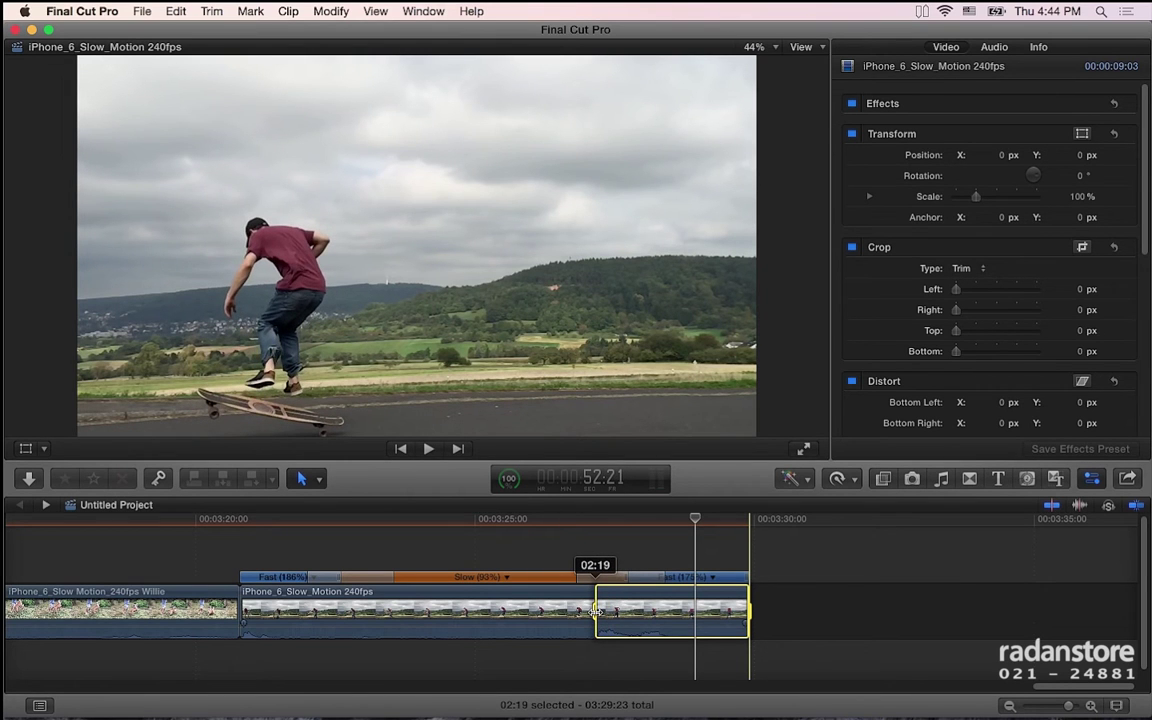
click(456, 578)
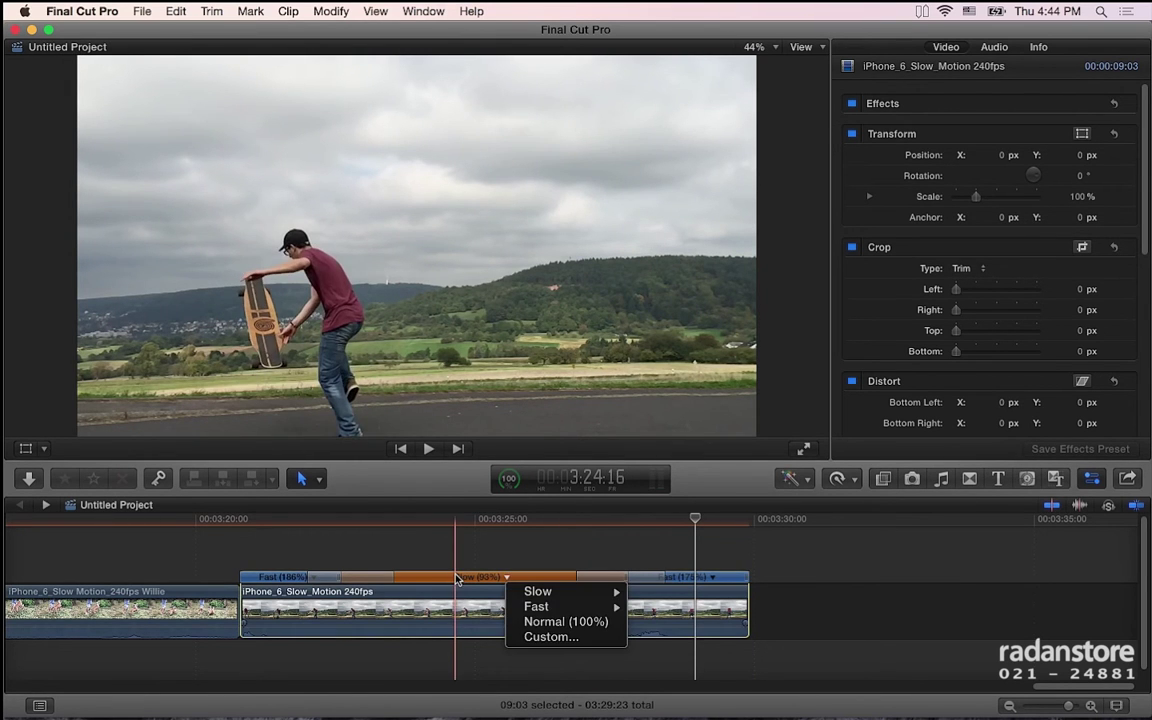
click(435, 579)
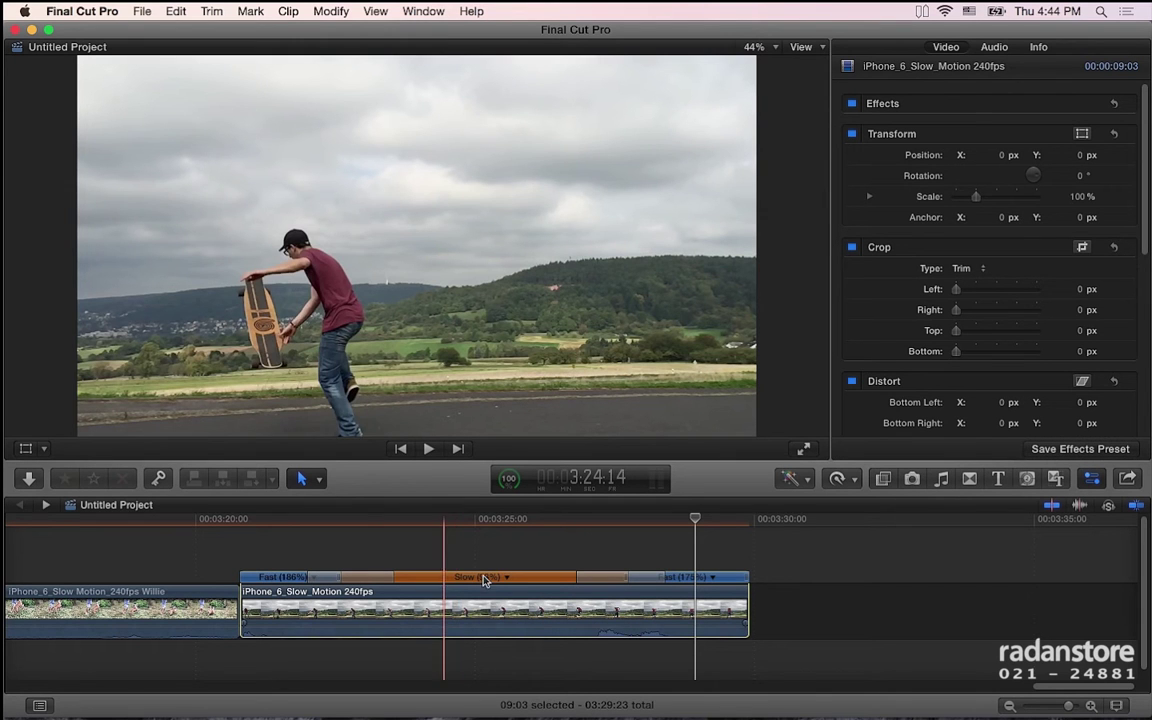
click(545, 579)
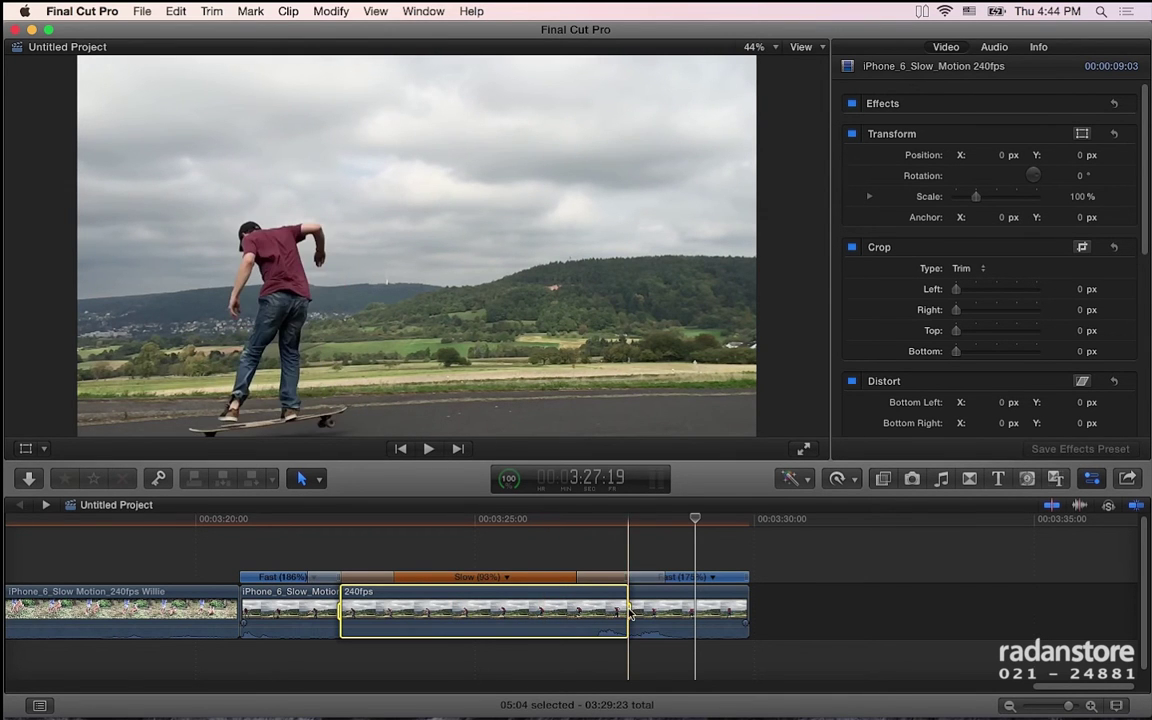
drag(628, 612, 597, 611)
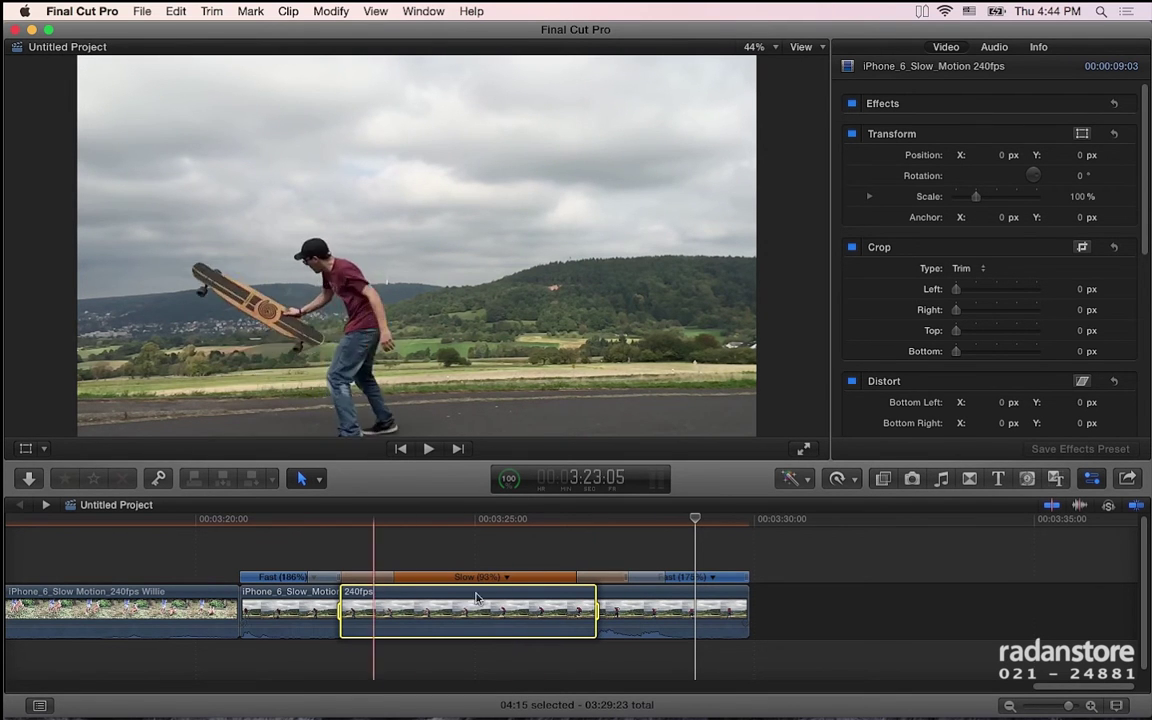
- Reselect the whole clip and position the playhead around 3:25:10
click(645, 607)
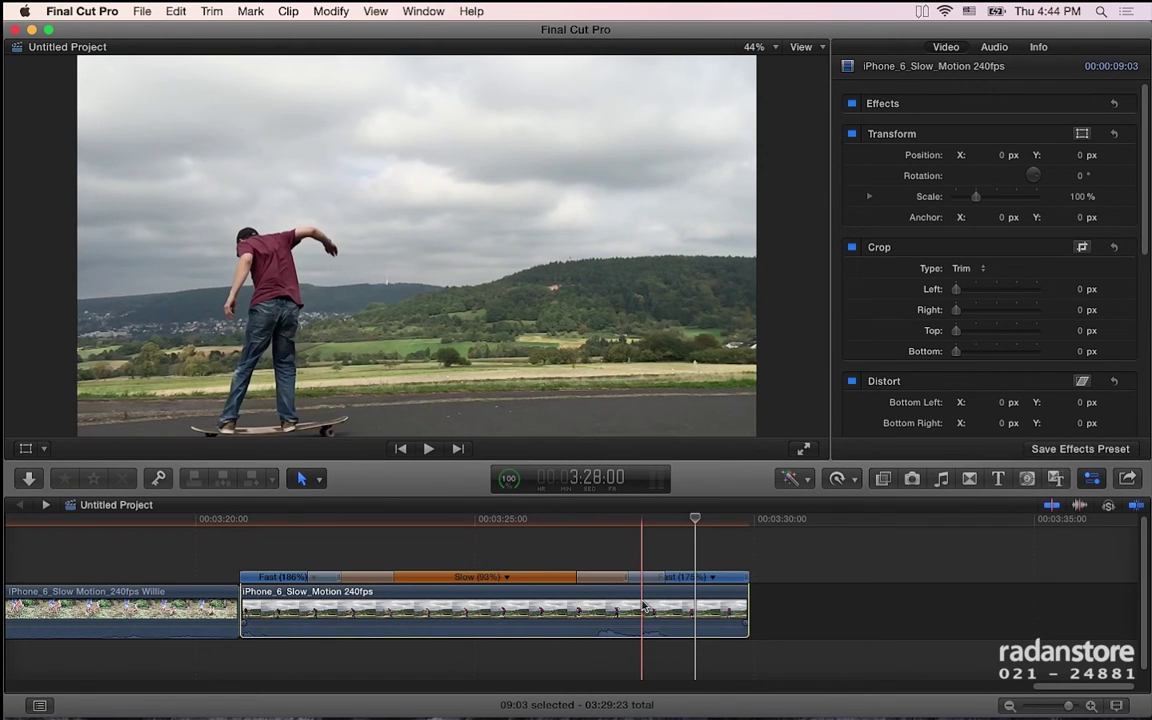
click(500, 522)
key(Left)
key(Left)
key(Left)
key(Left)
key(Left)
key(Left)
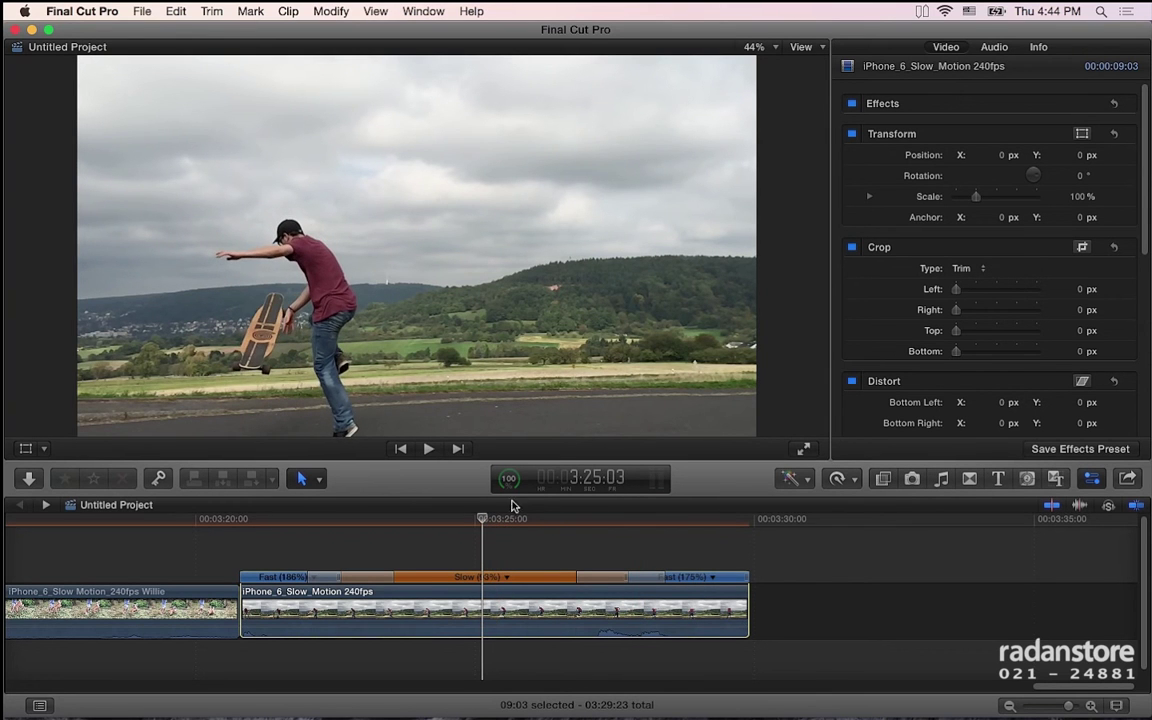
drag(485, 522, 547, 531)
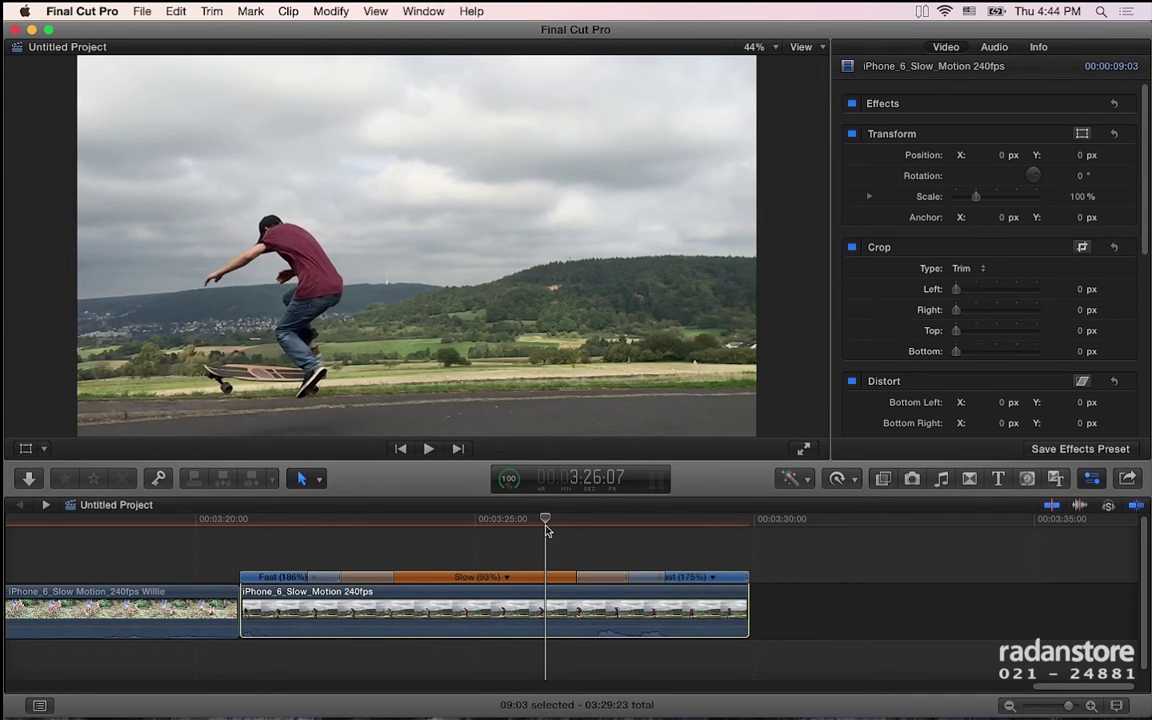
- Add a Hold freeze-frame at the playhead via Modify > Retime
click(331, 10)
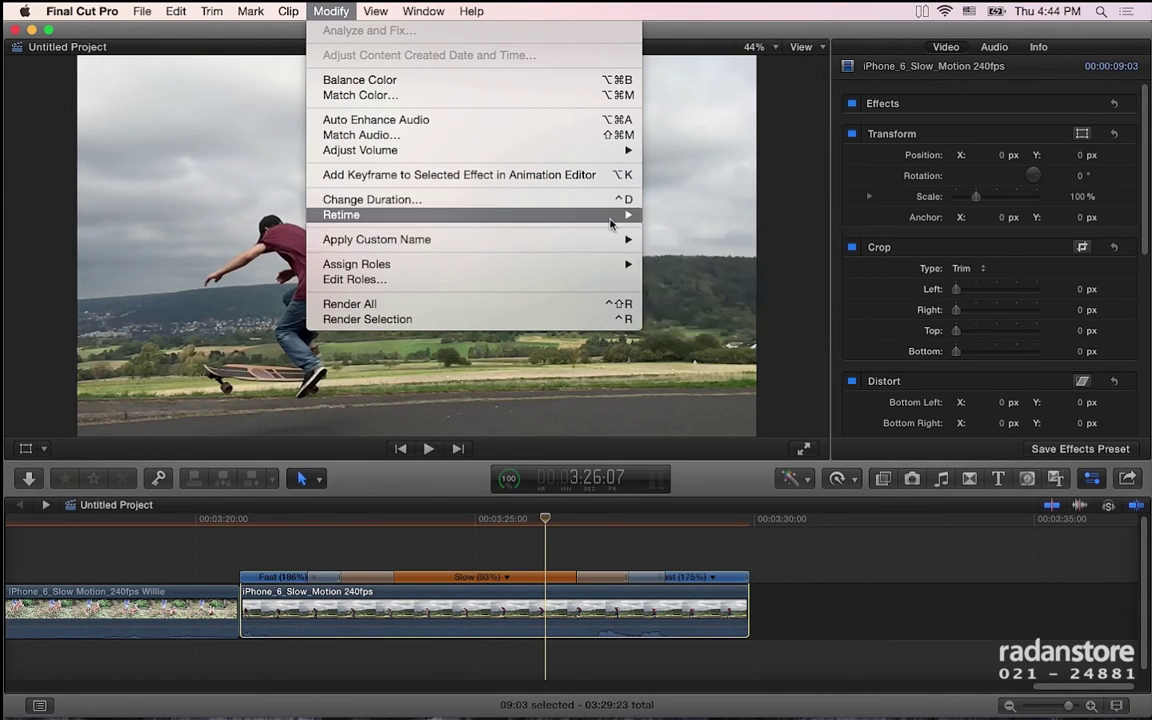
mouse_move(620, 215)
click(702, 261)
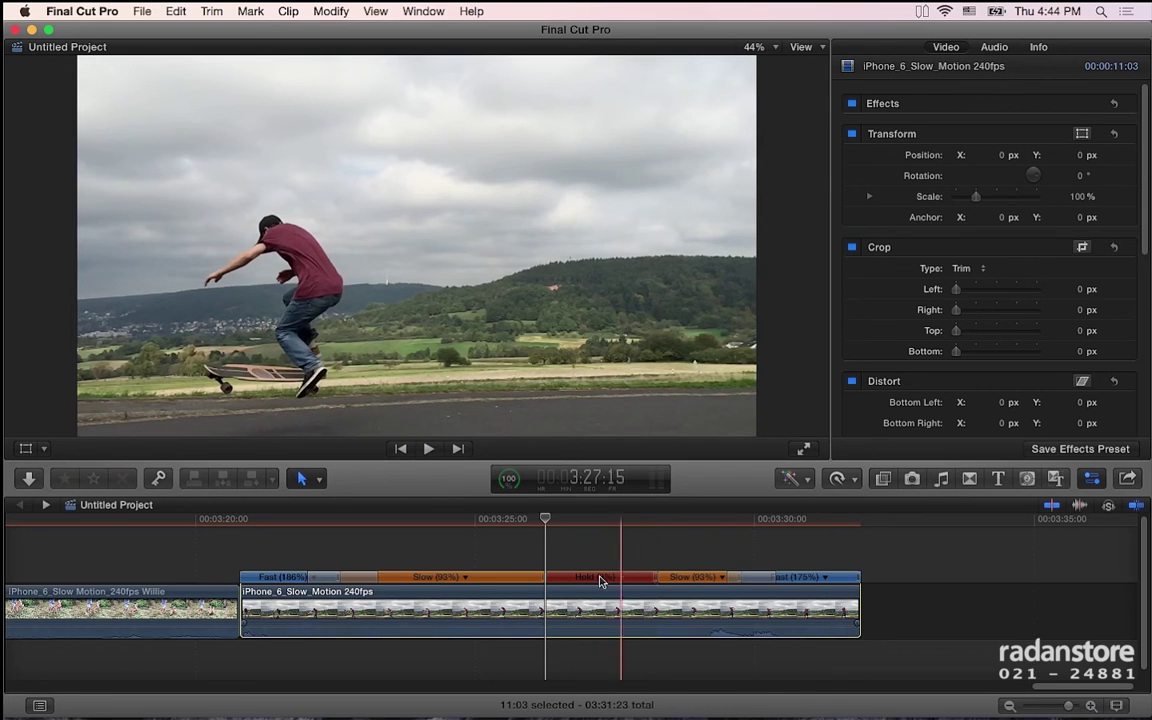
- Give the Hold section a 15-frame duration and shorten it further
click(600, 581)
click(643, 581)
click(646, 583)
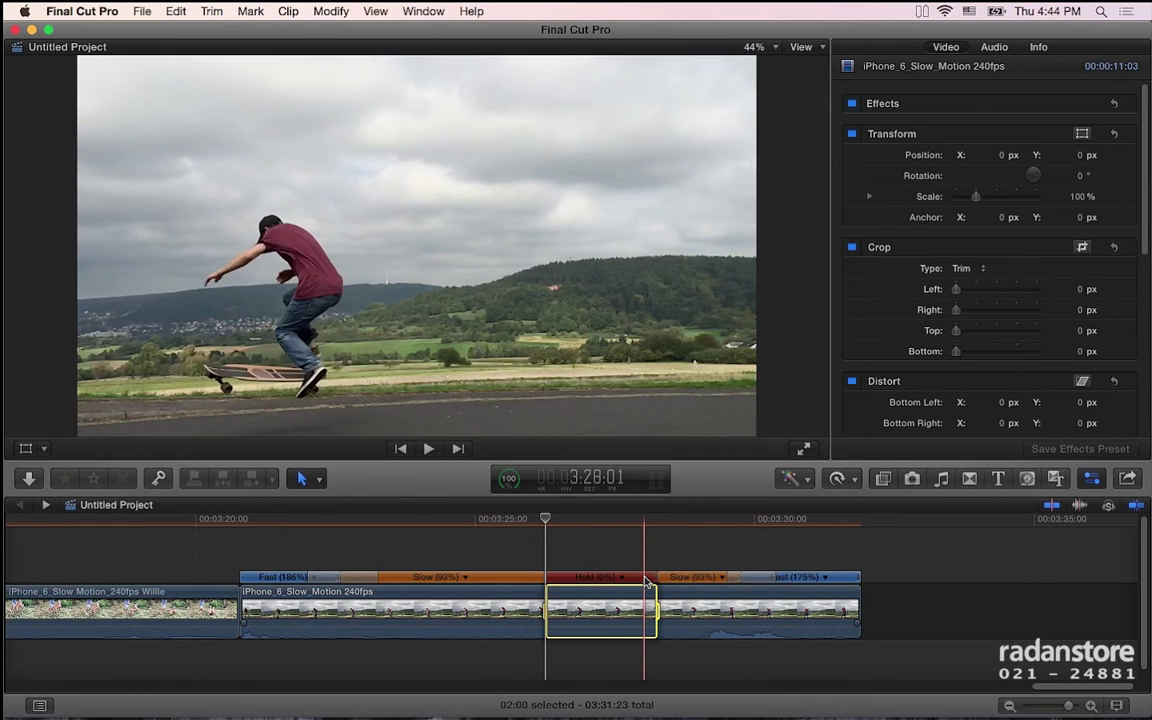
key(ctrl+d)
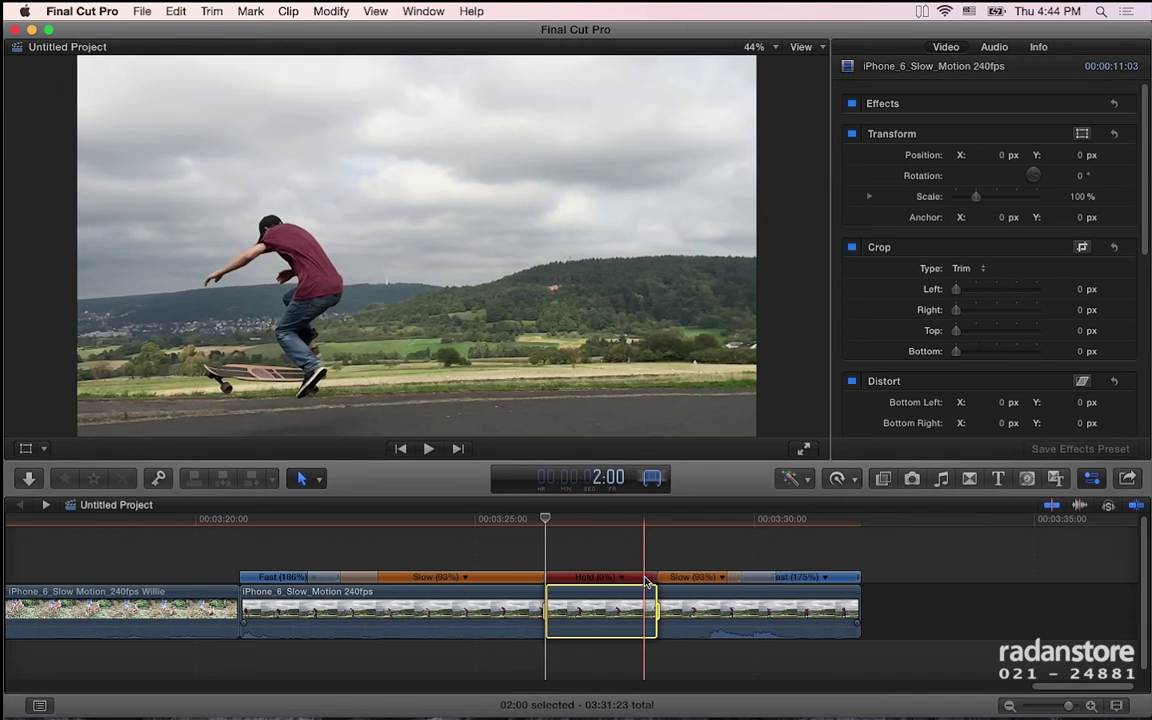
text(11)
key(Return)
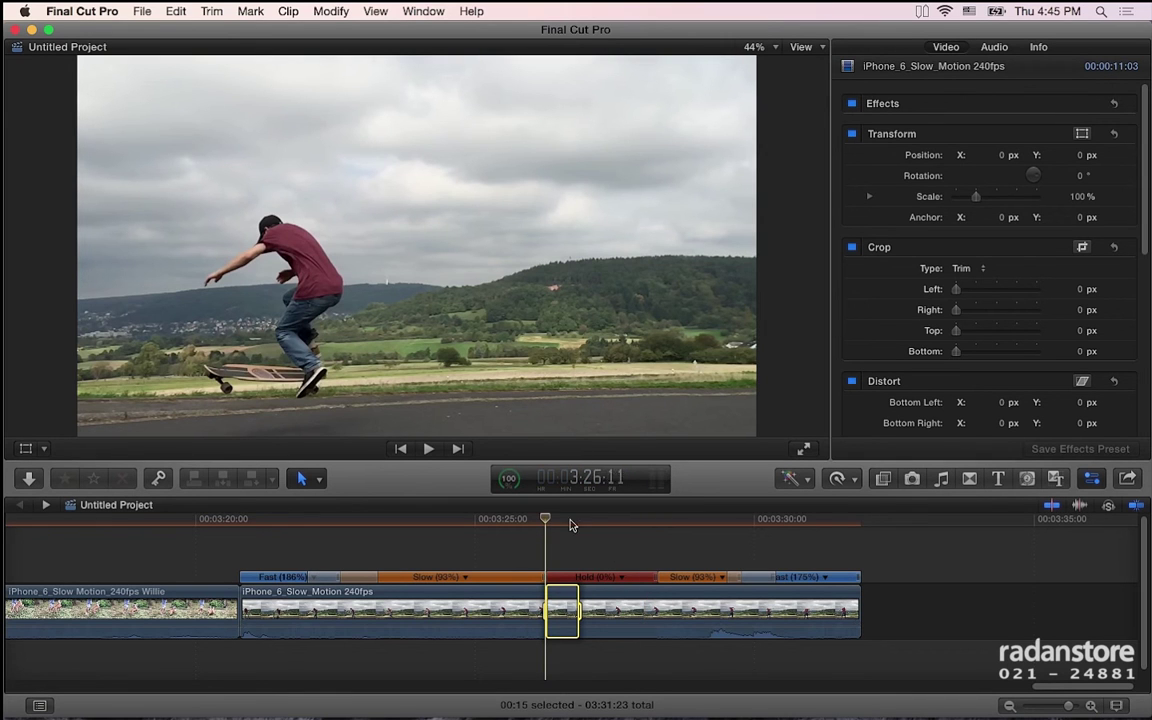
drag(655, 578, 578, 583)
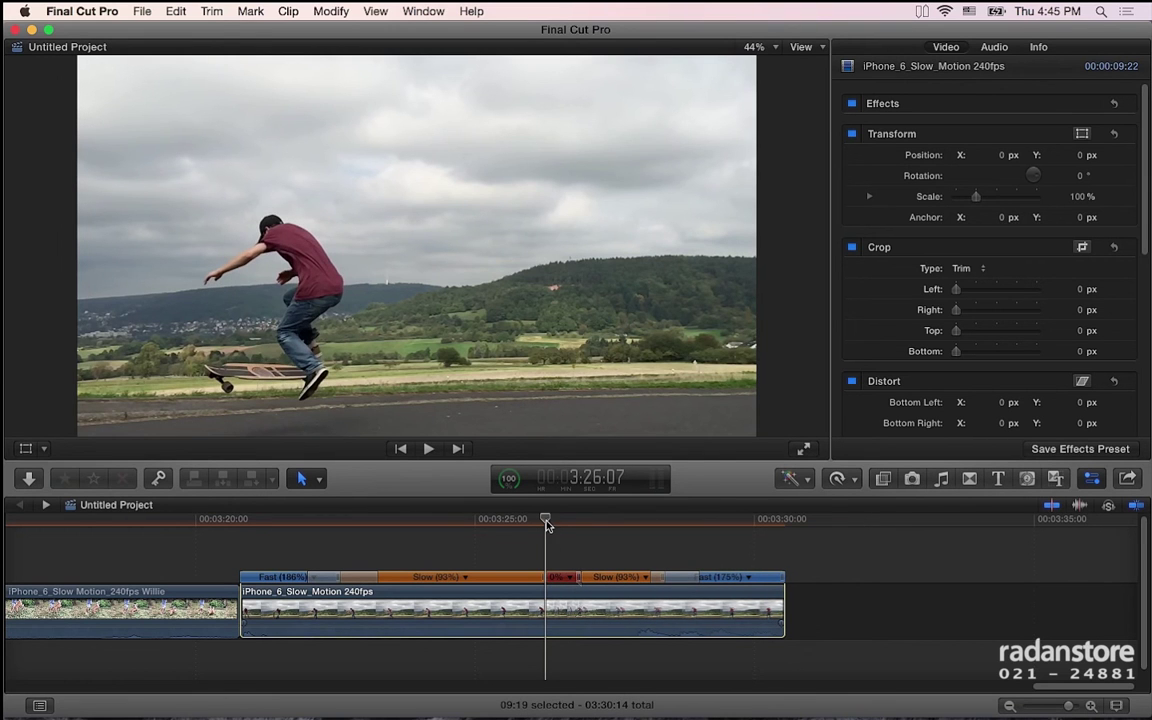
- Play back the retimed skateboard clip to review it
click(567, 527)
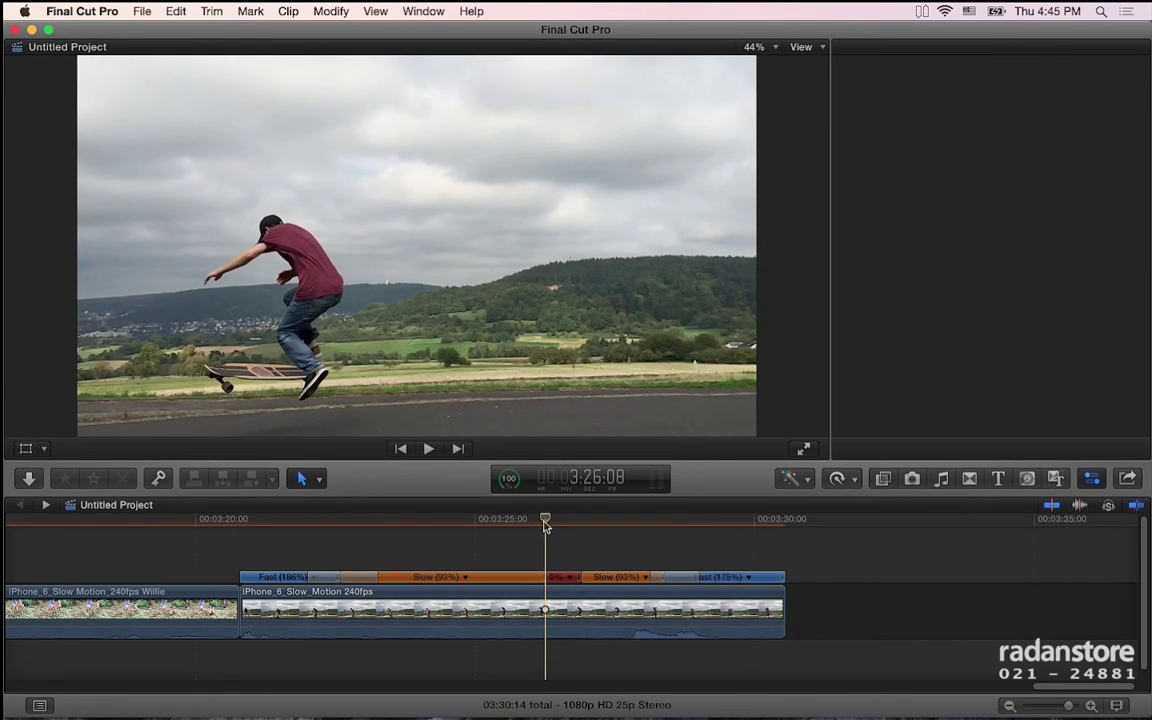
click(549, 521)
drag(607, 530, 270, 558)
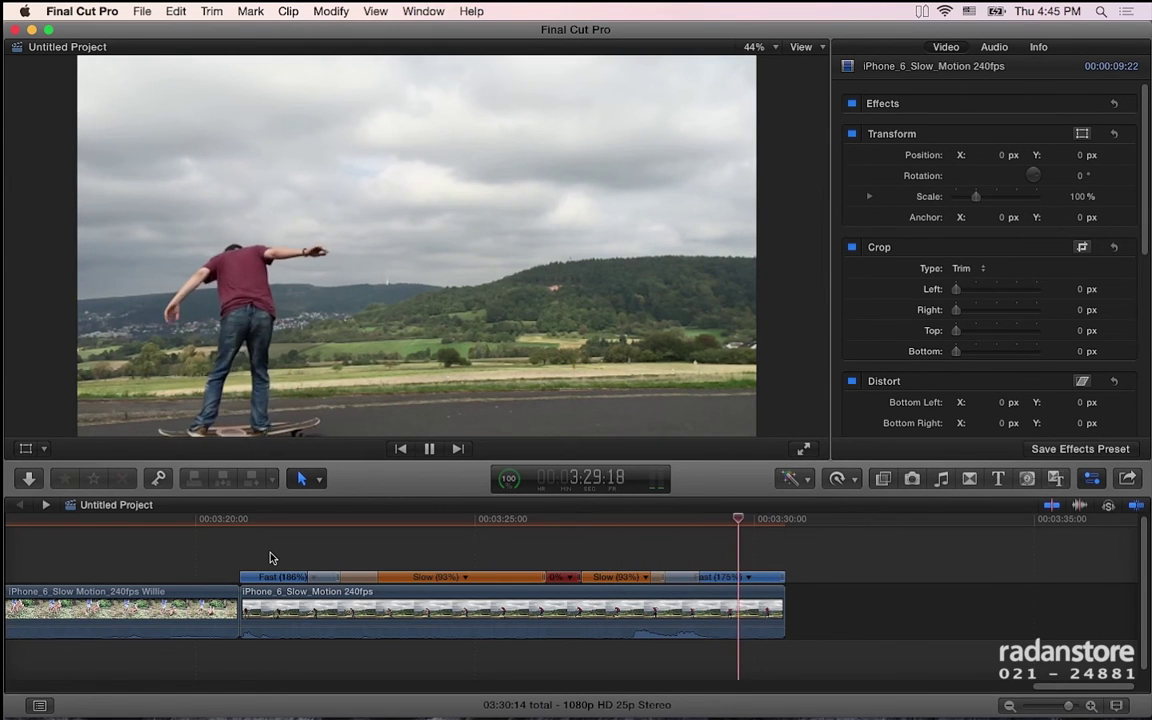
key(space)
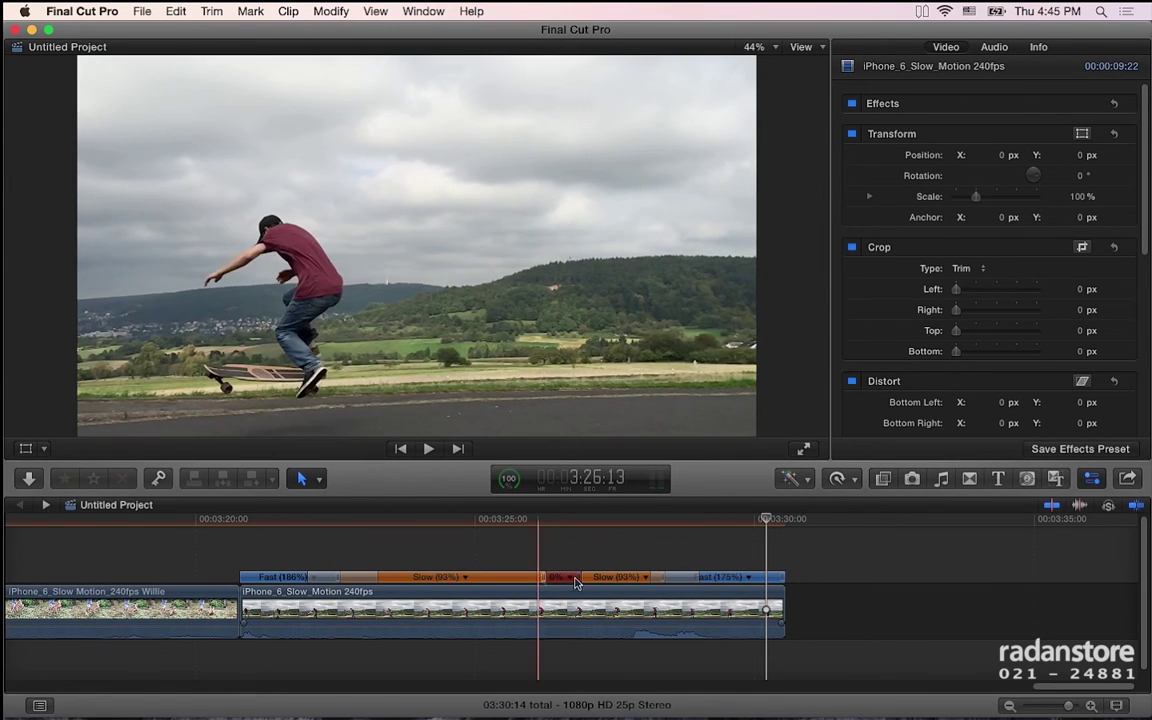
- Zoom the timeline in and lengthen the Hold (0%) freeze-frame section
click(571, 578)
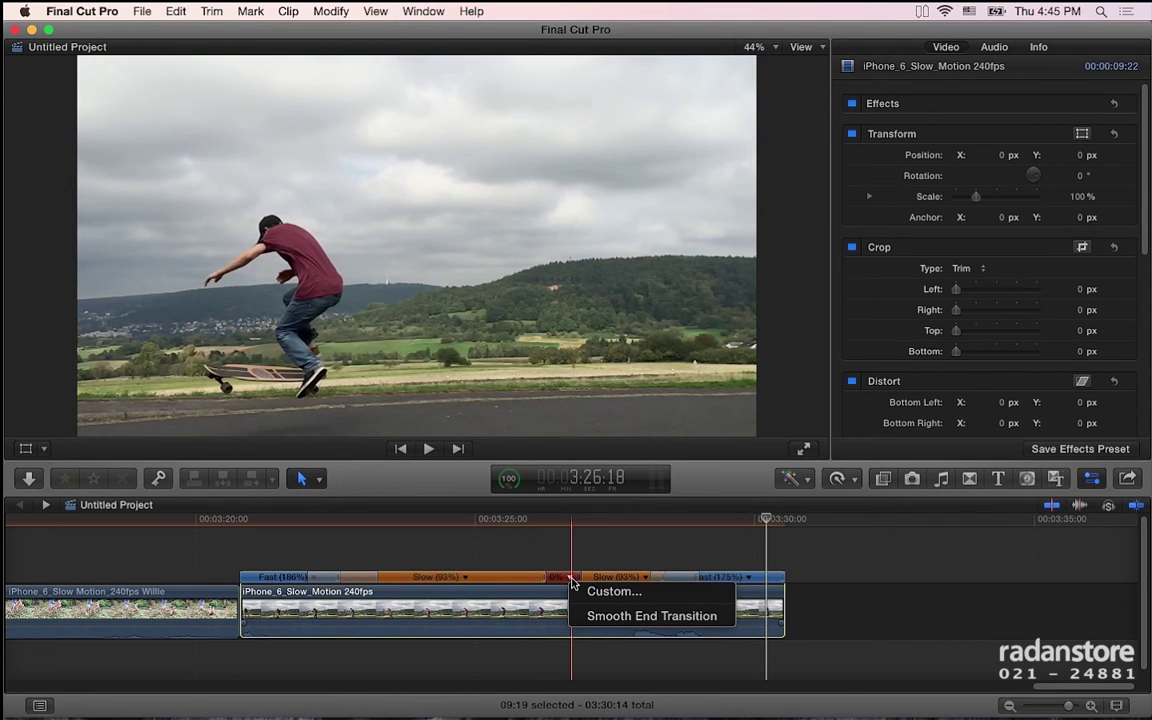
click(565, 579)
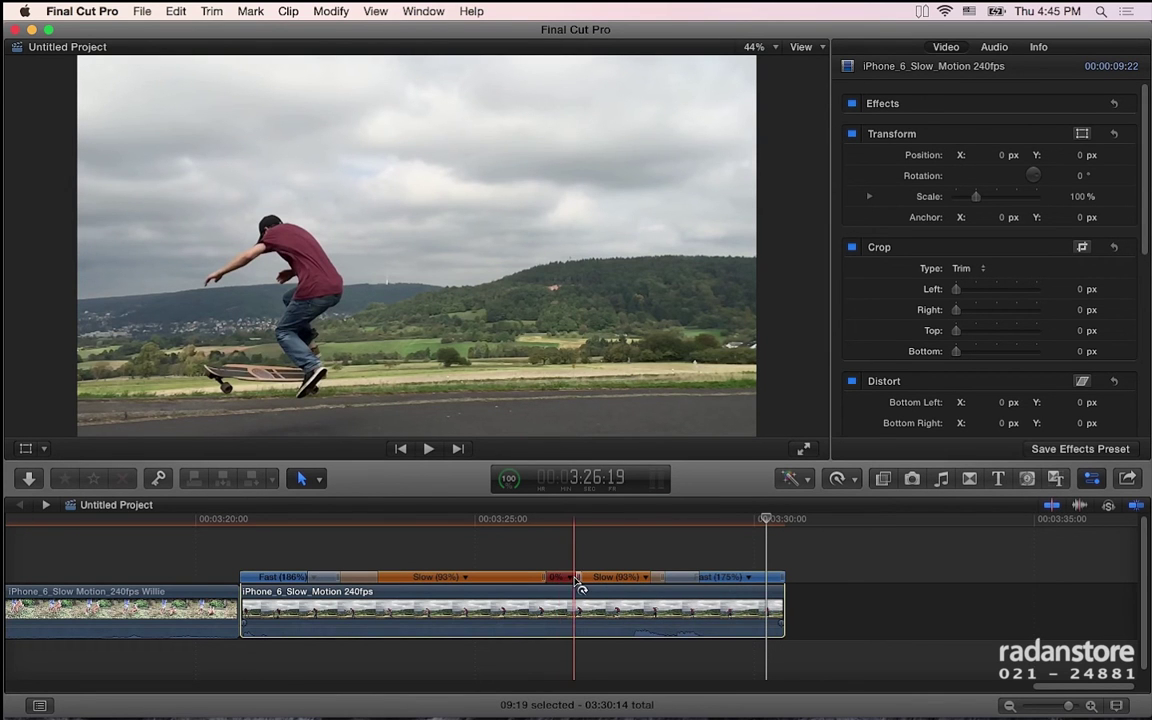
key(super+equal)
drag(586, 582, 636, 582)
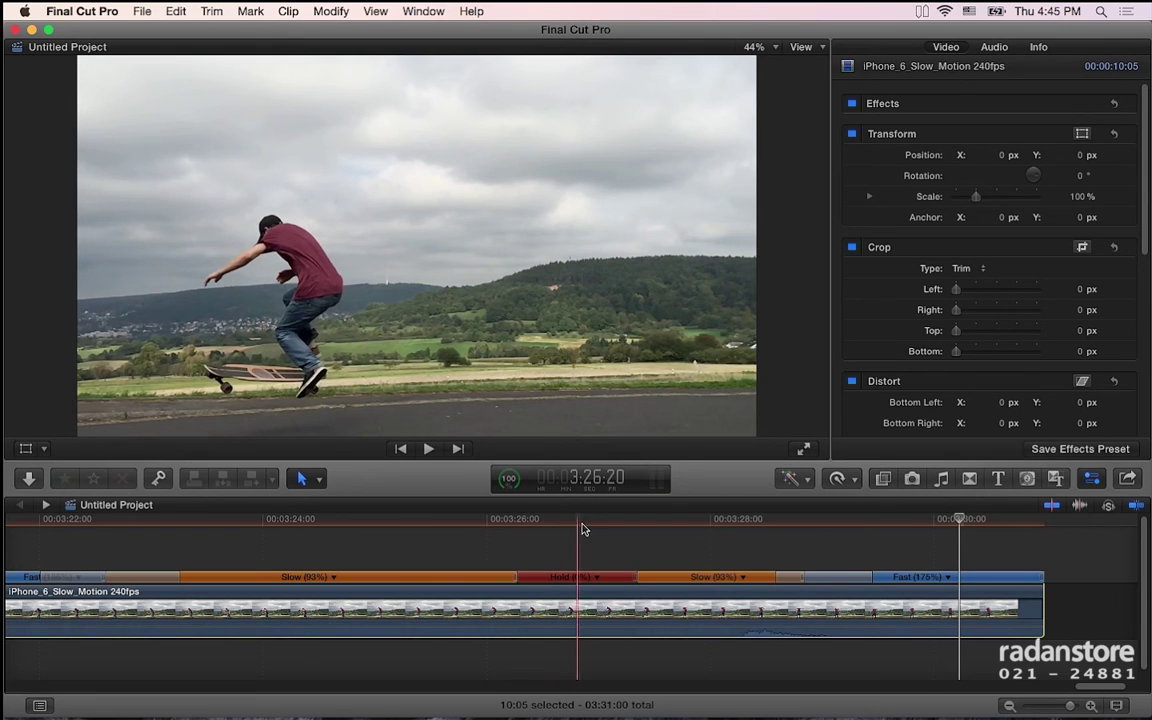
- Set the Hold freeze-frame's custom duration to 11 frames (00:00:00:11)
click(597, 577)
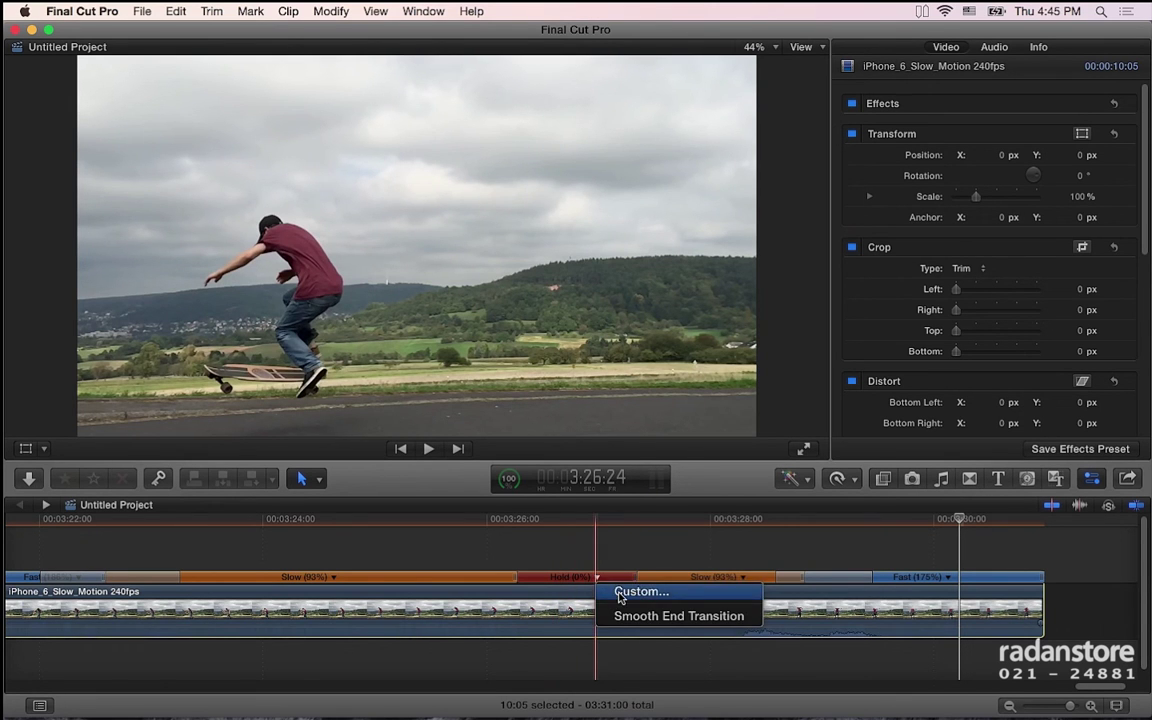
click(617, 593)
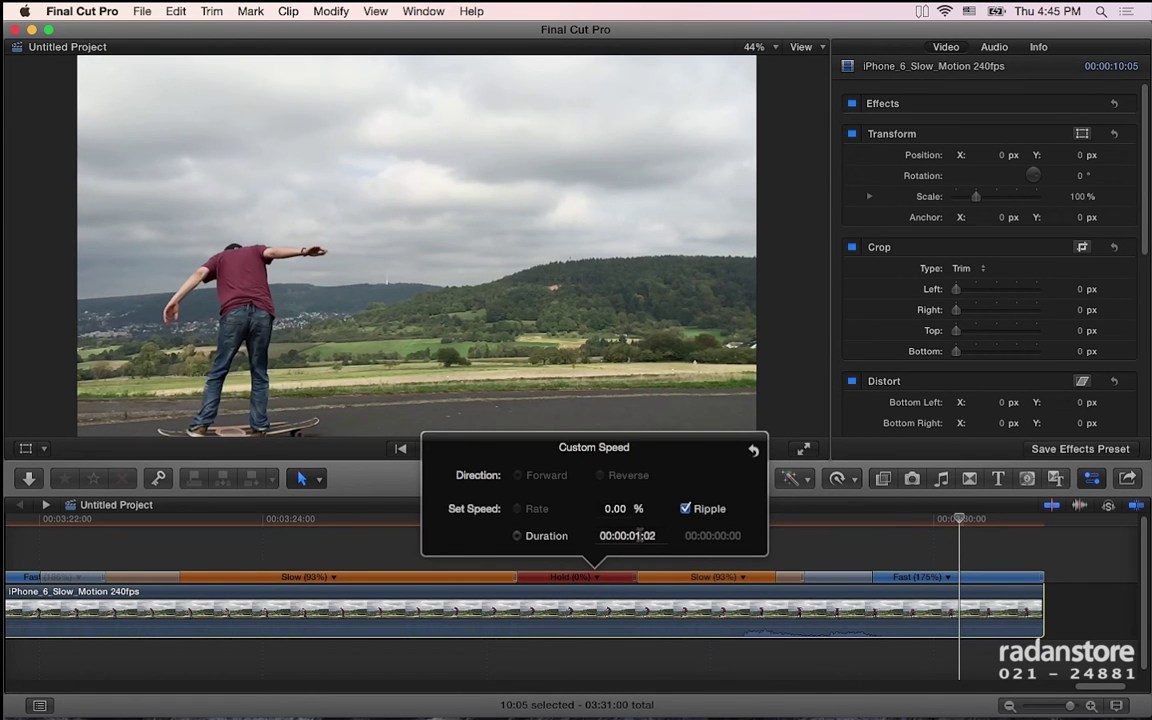
click(638, 536)
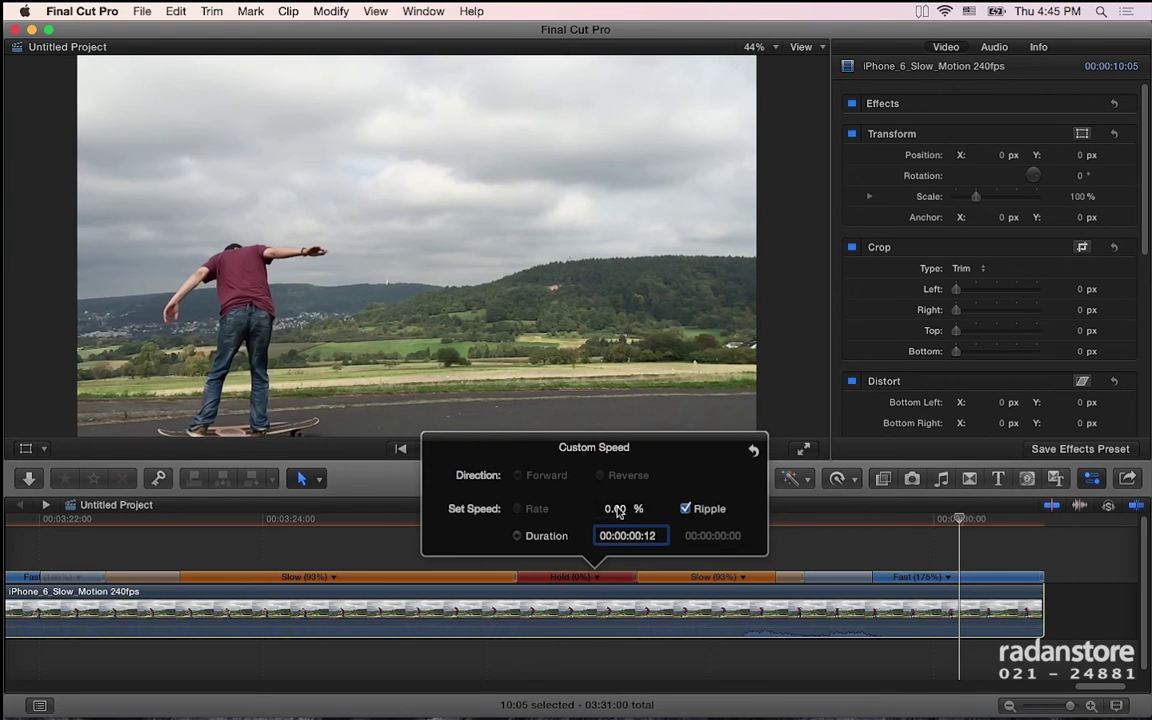
click(787, 541)
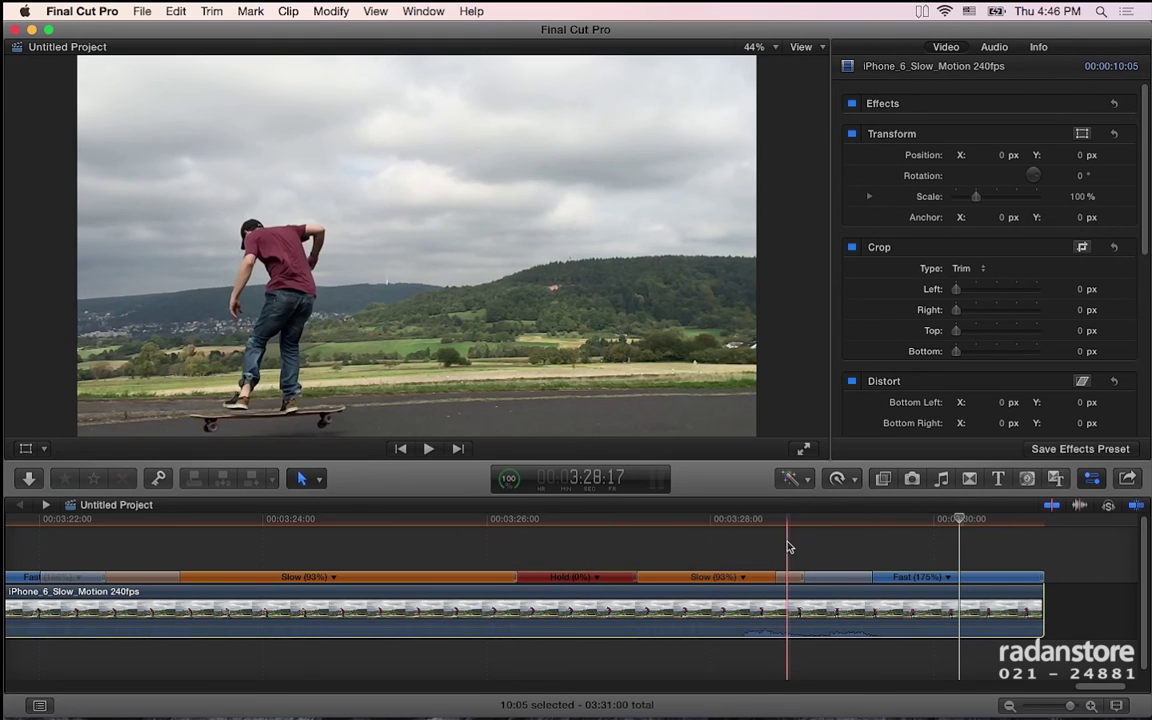
click(594, 579)
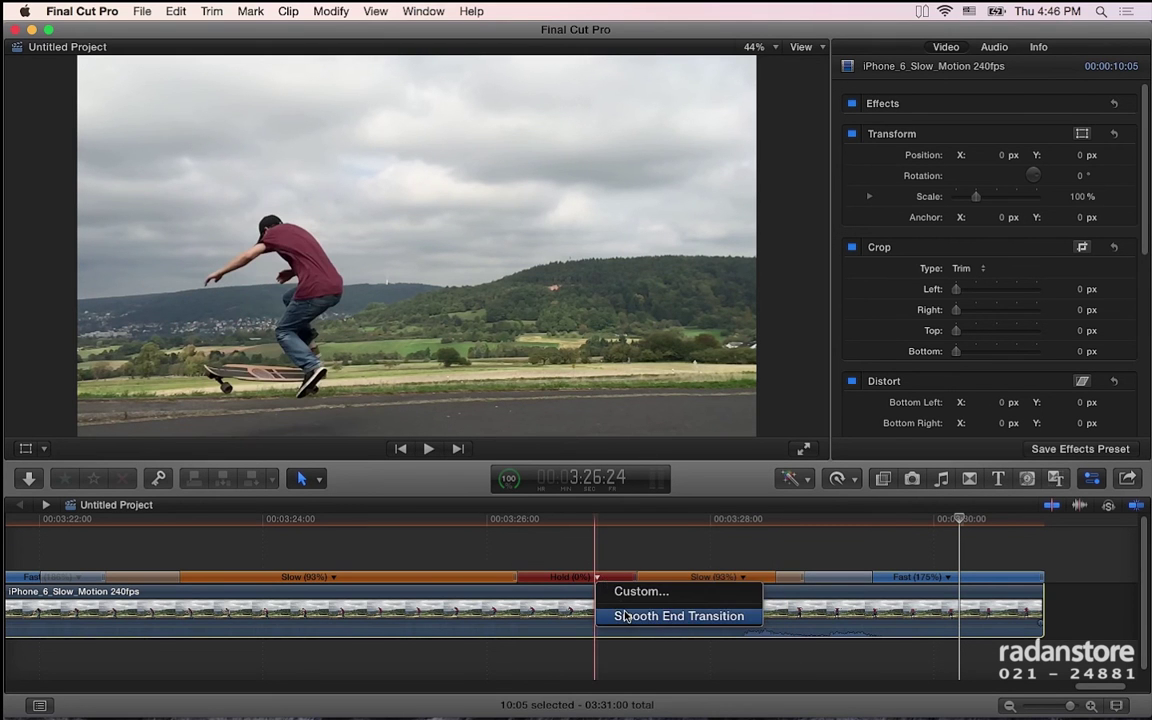
click(621, 594)
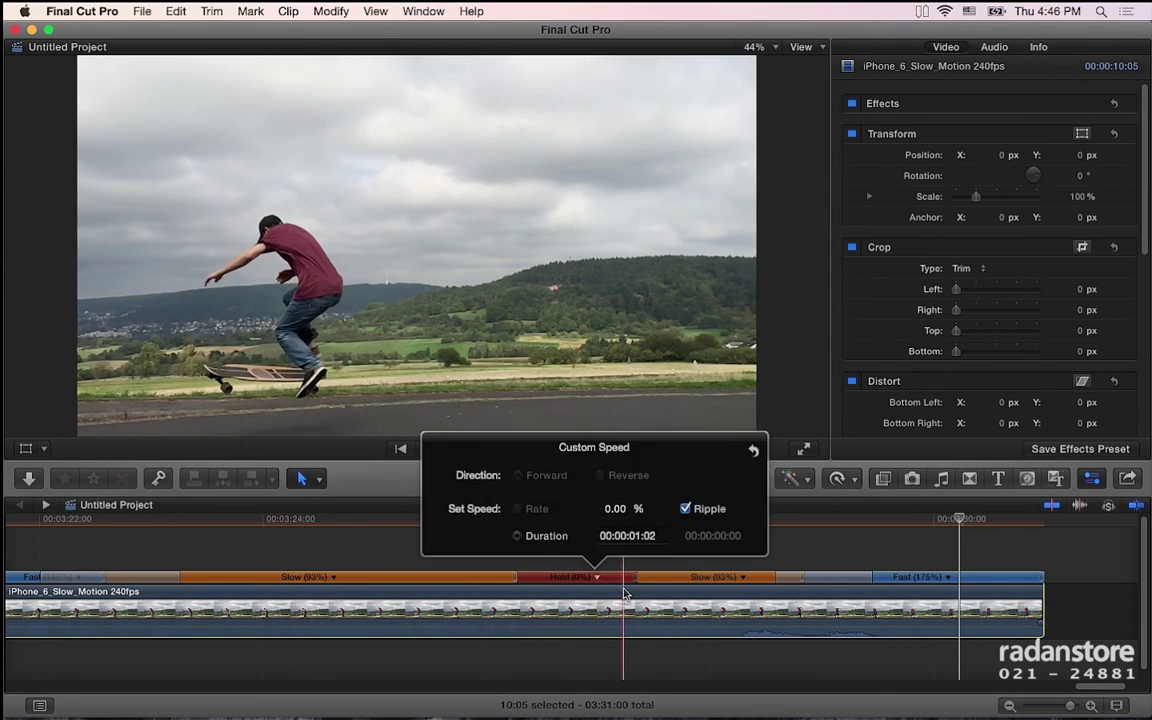
click(640, 536)
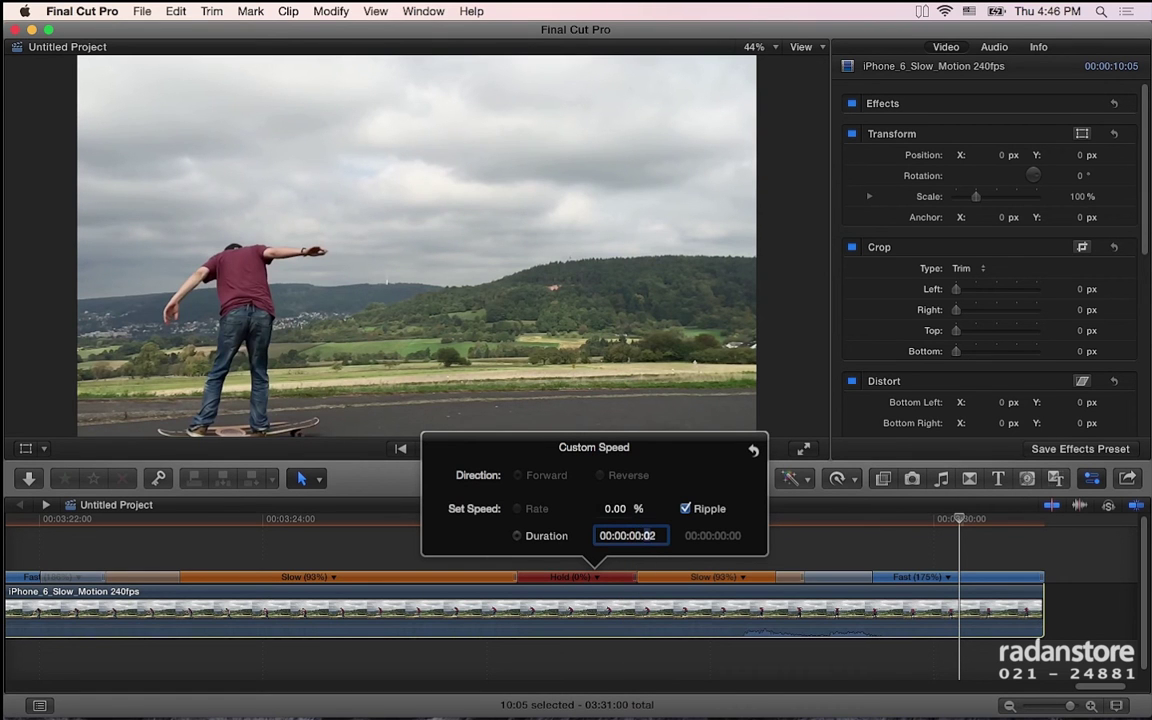
text(11)
key(Return)
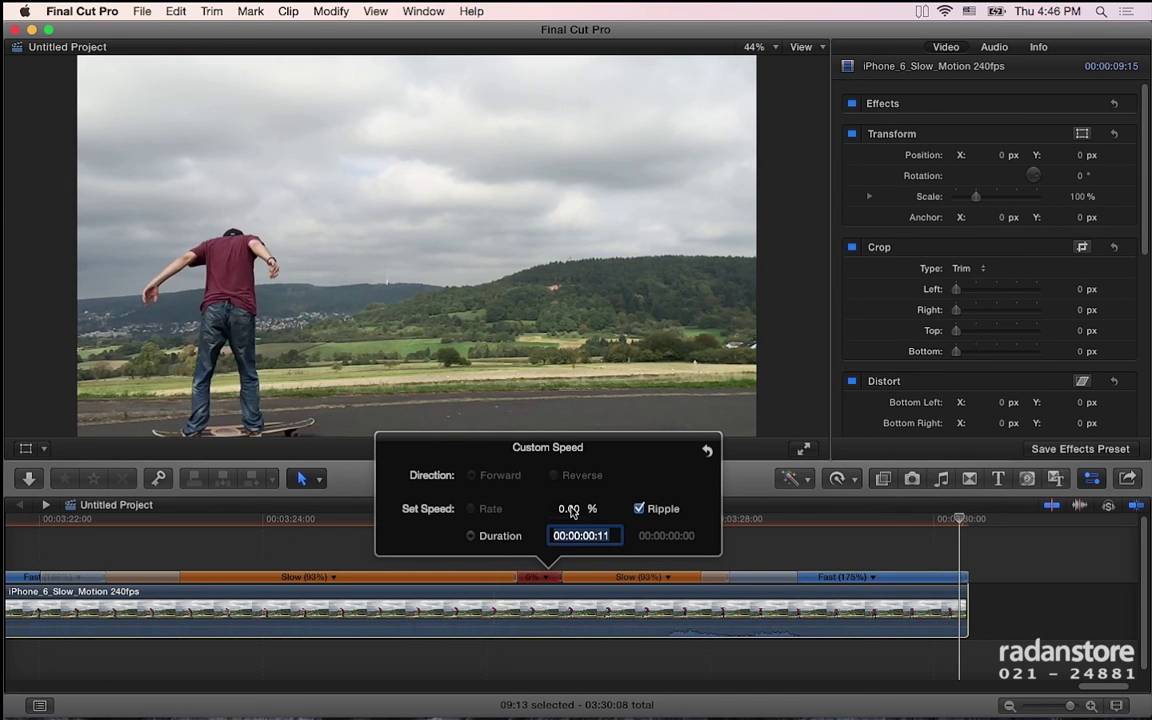
click(547, 585)
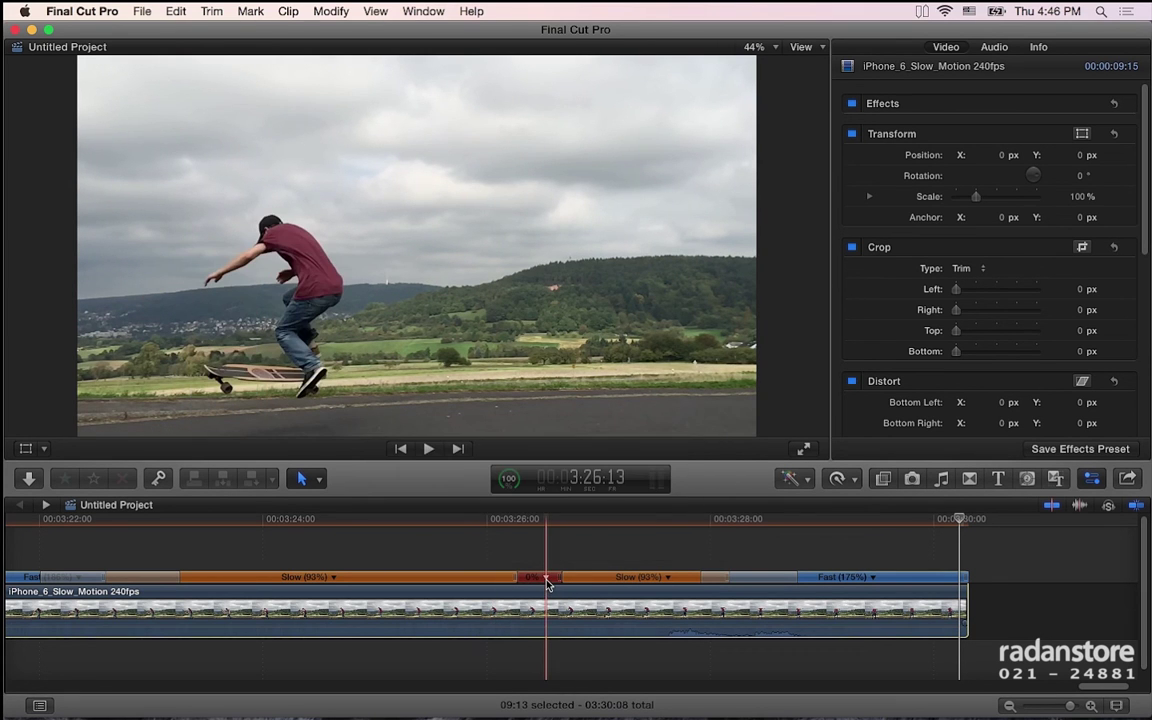
click(548, 579)
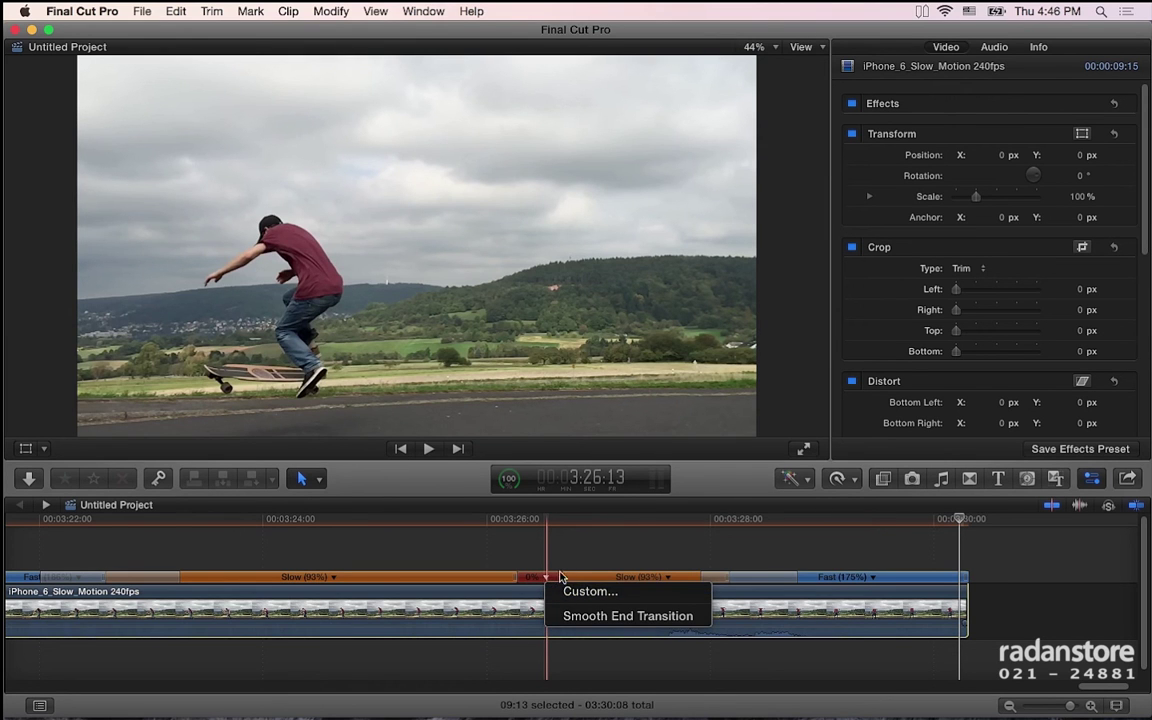
key(Escape)
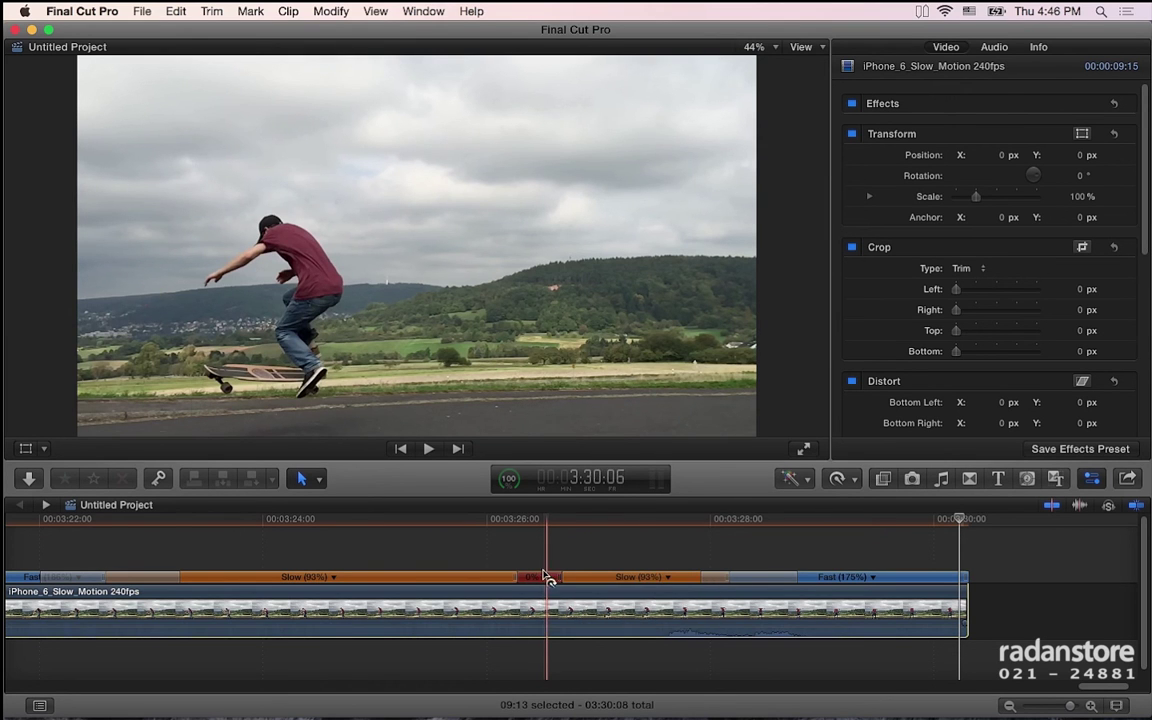
click(418, 522)
key(space)
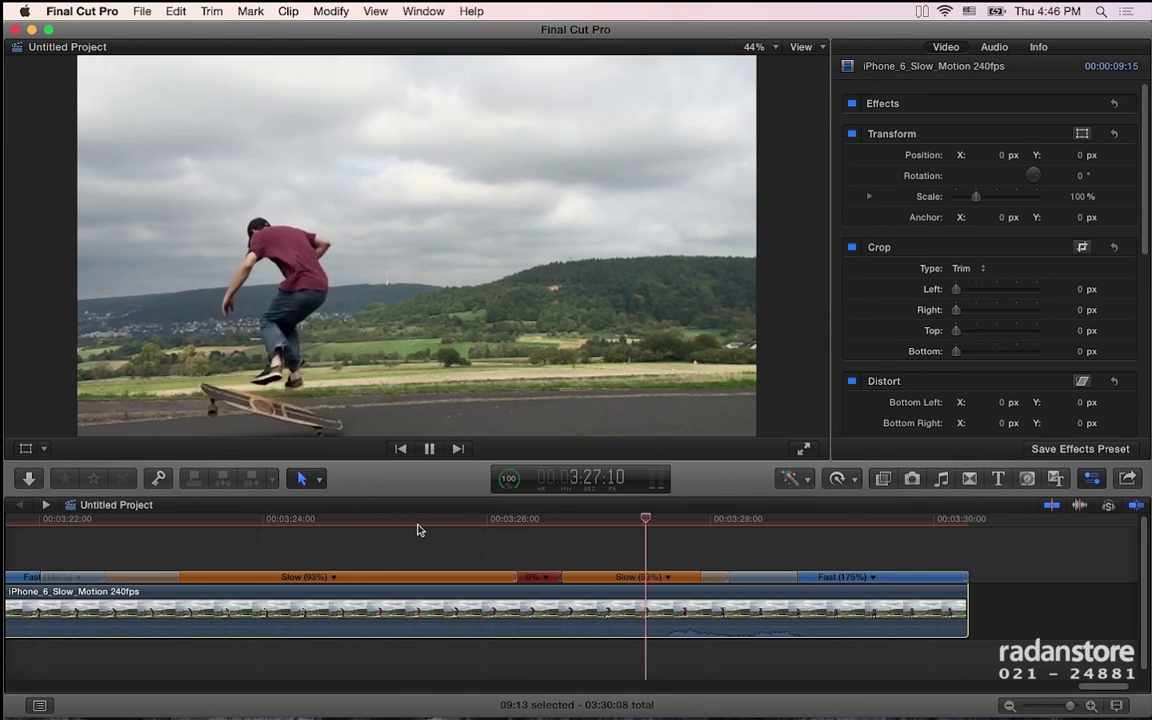
key(space)
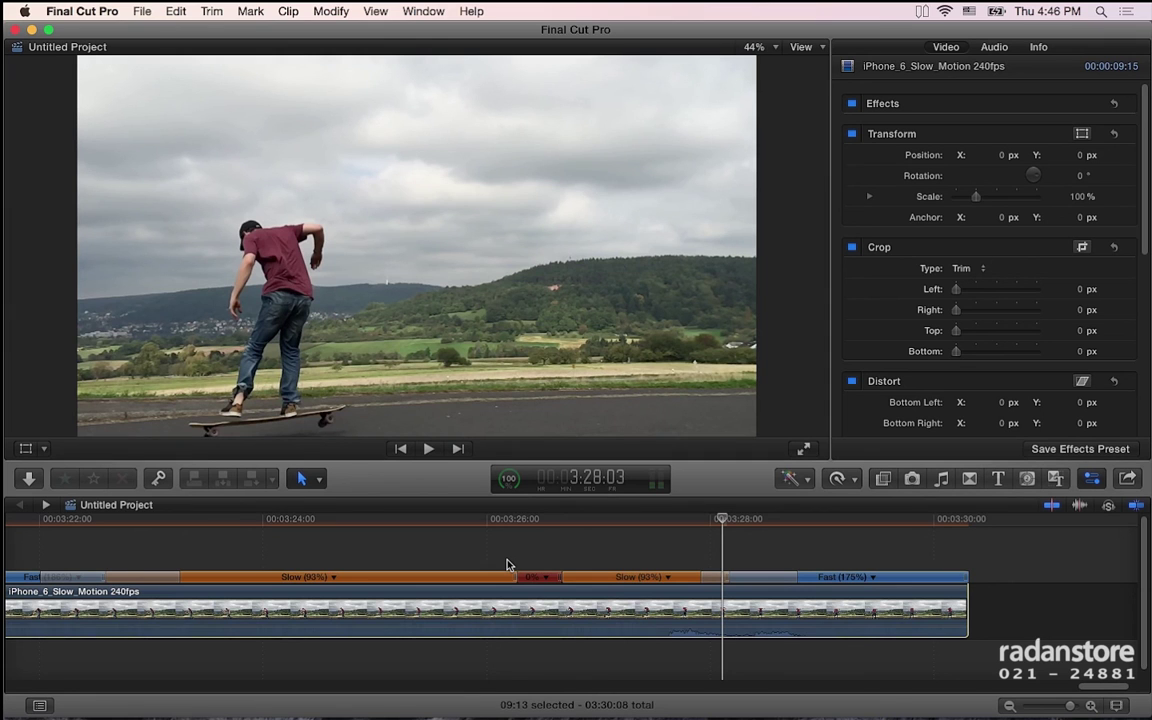
scroll(507, 565, left, 5)
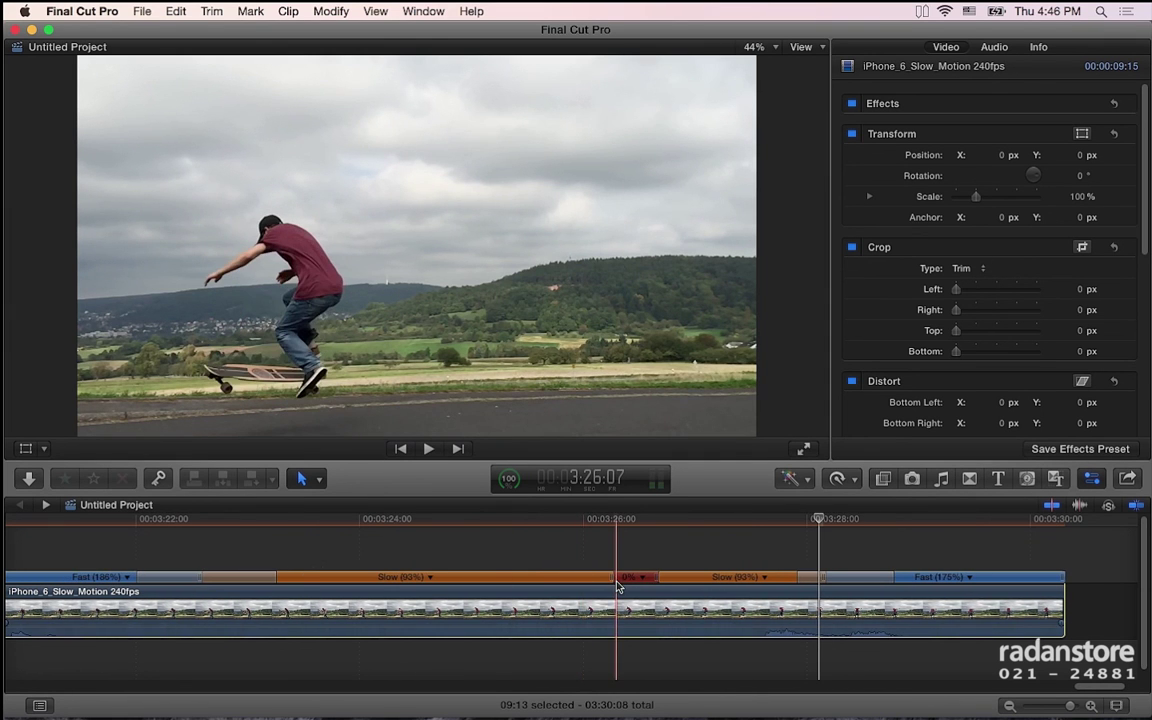
- Check the Modify > Retime submenu to verify Speed Transitions is checked
click(330, 11)
mouse_move(404, 247)
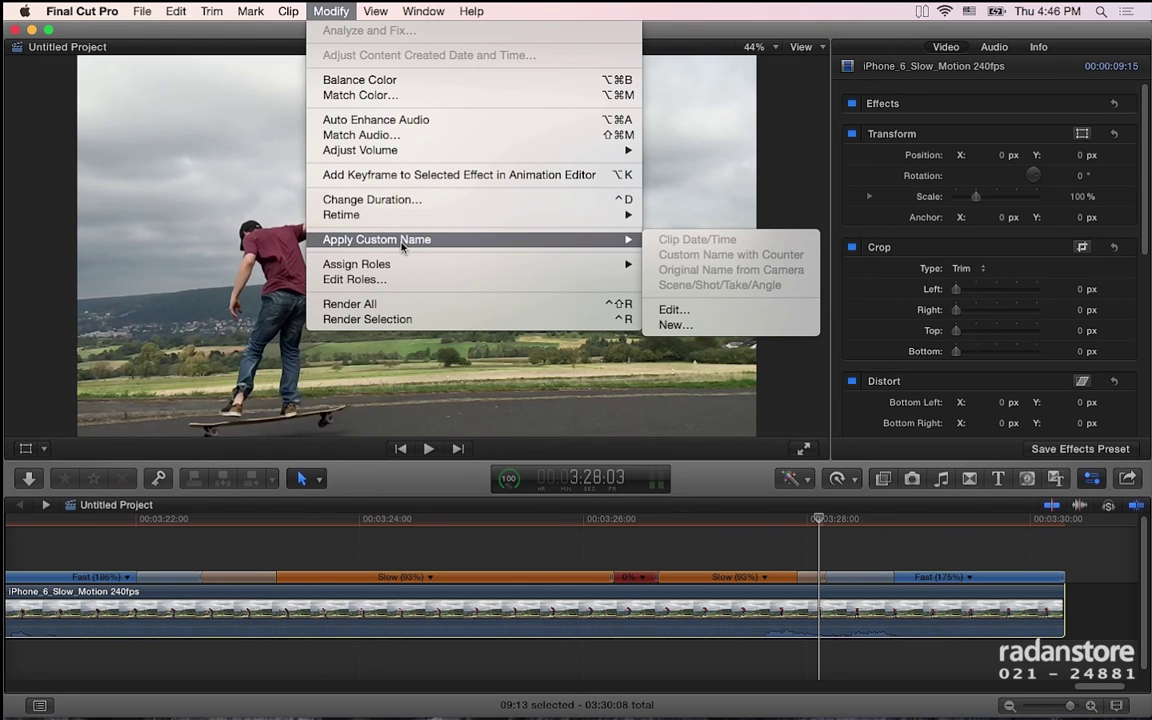
mouse_move(366, 212)
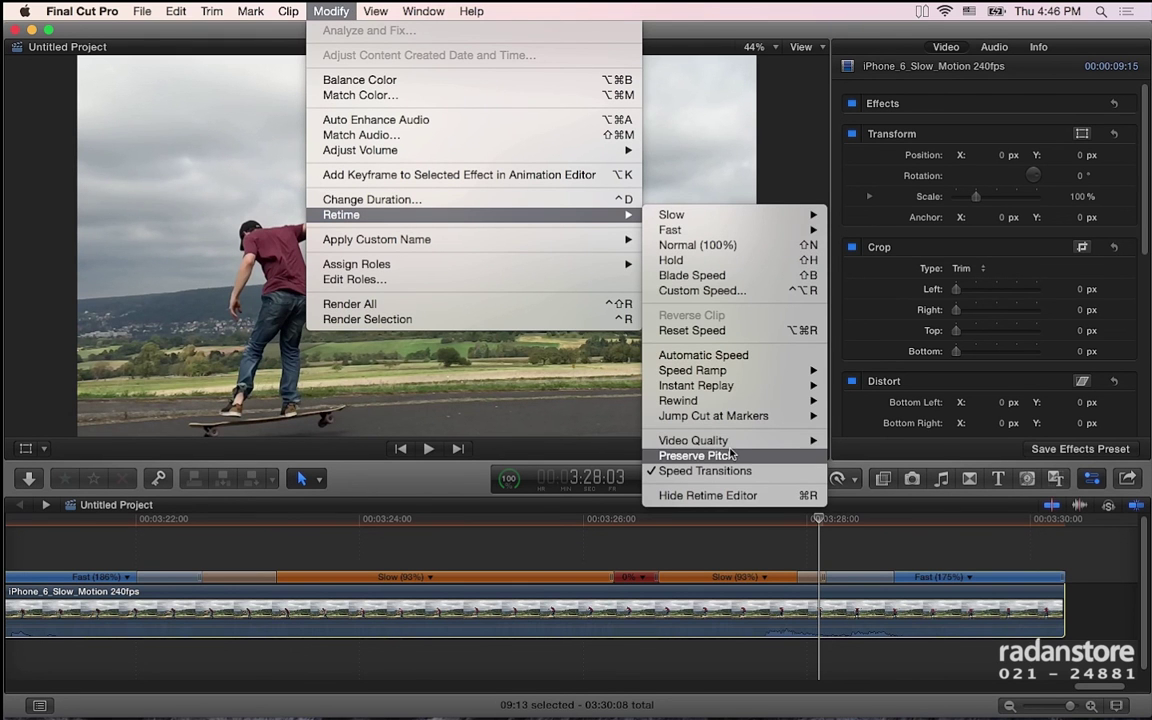
mouse_move(735, 442)
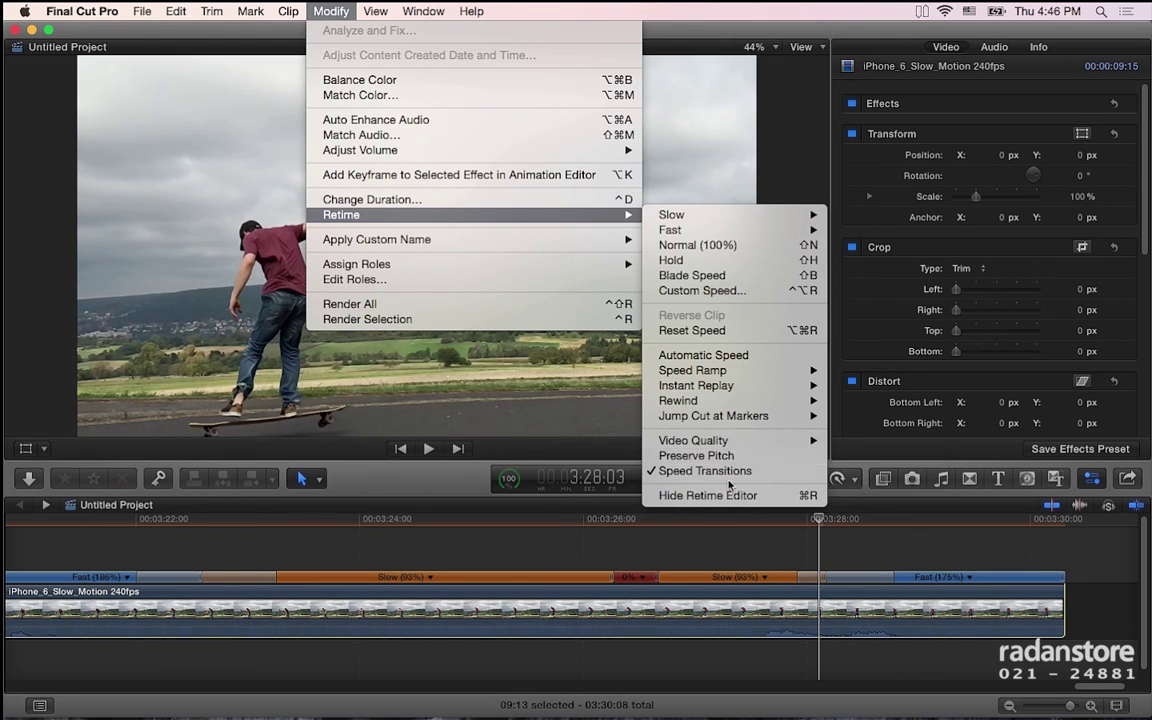